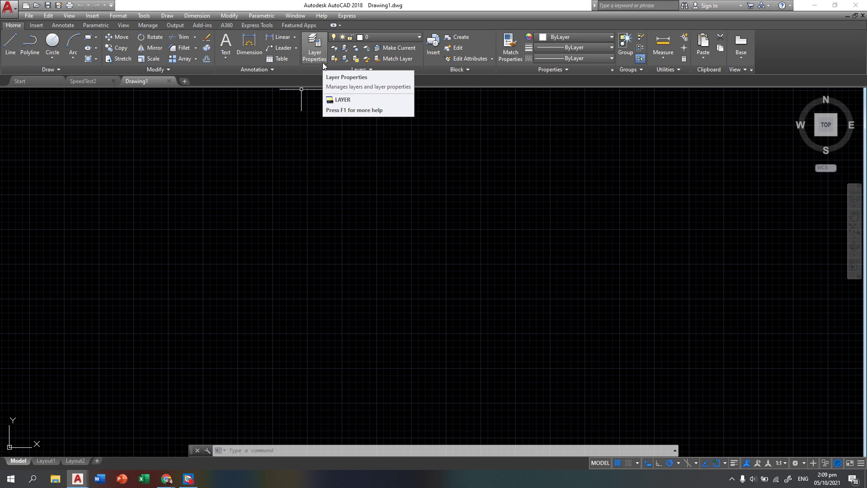
Step: Create two new layers in the layer manager, named Figure and Dimension
left_click(322, 62)
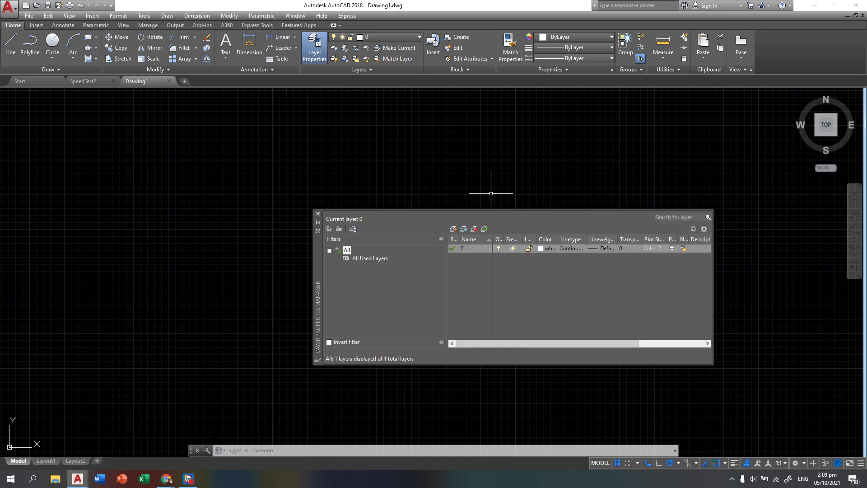
left_click(454, 229)
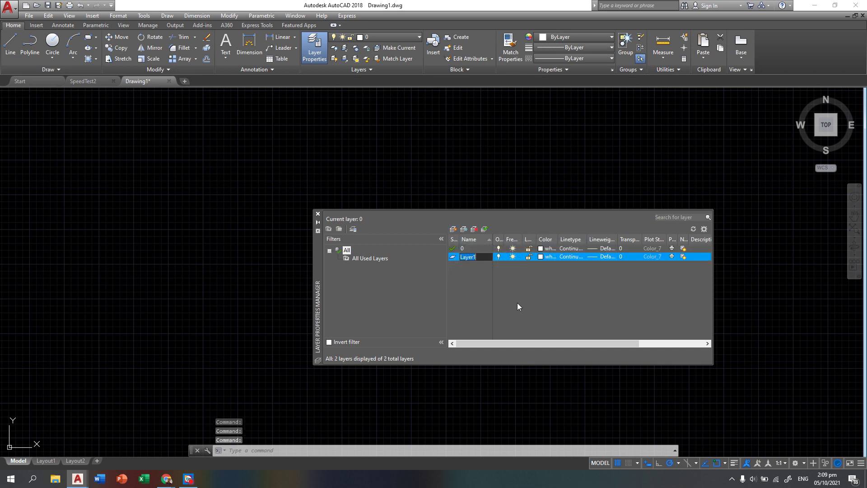
type("Figu")
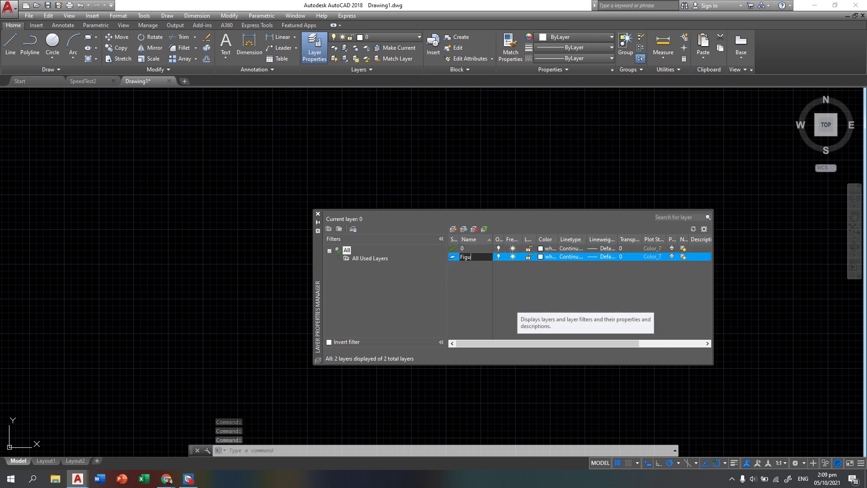
type("re")
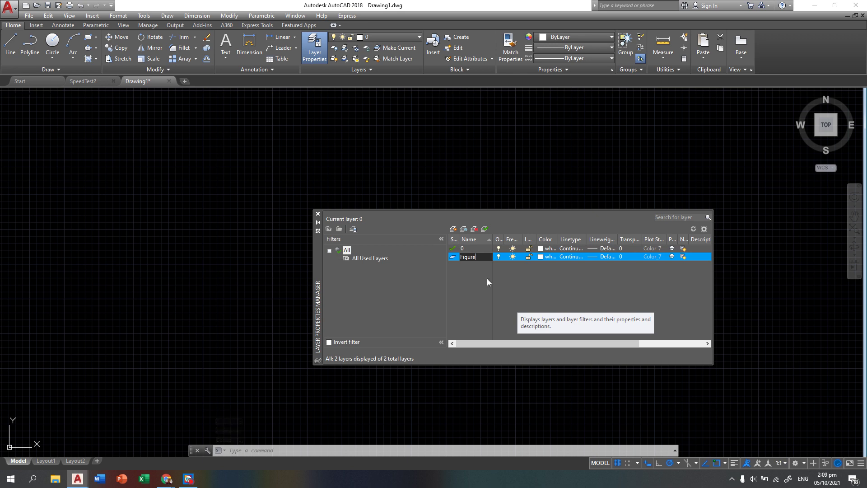
key("Return")
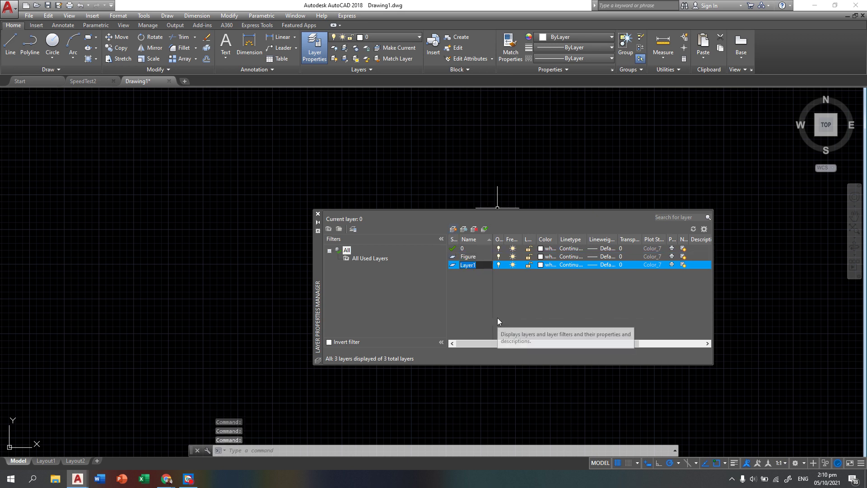
type("Dime")
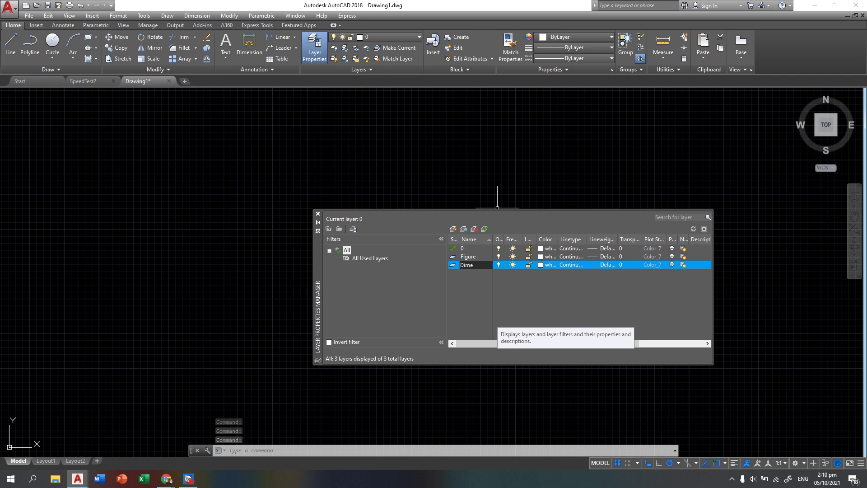
type("nsion")
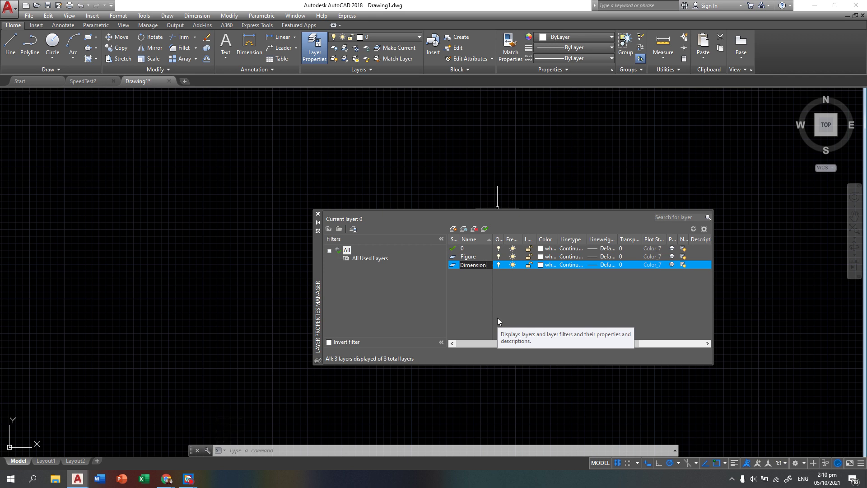
key("Return")
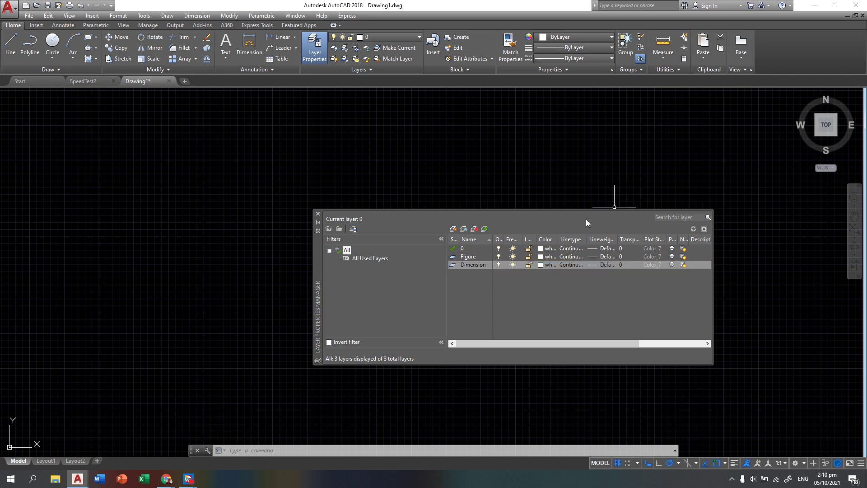
Step: Set the Figure layer's color to yellow and the Dimension layer's color to red
left_click(543, 257)
left_click(543, 256)
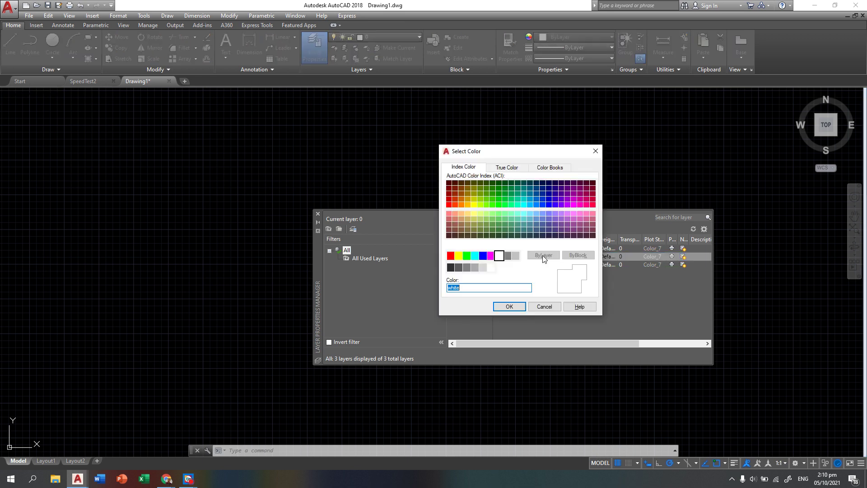
left_click(459, 256)
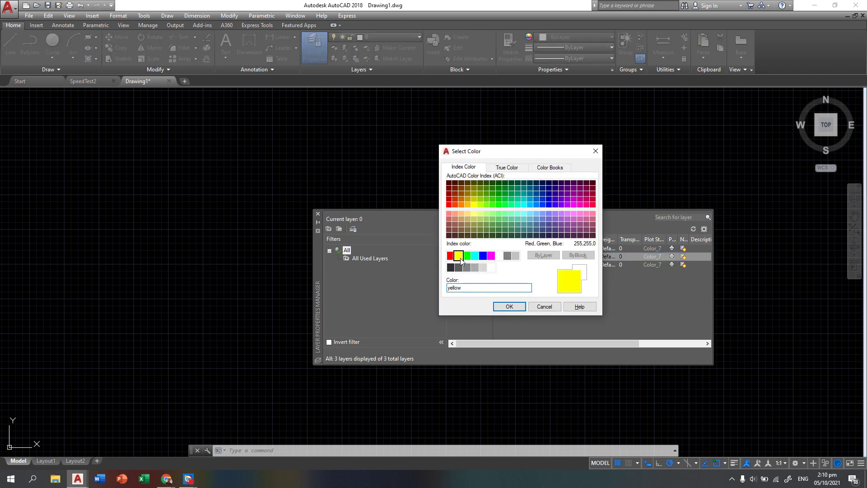
left_click(505, 306)
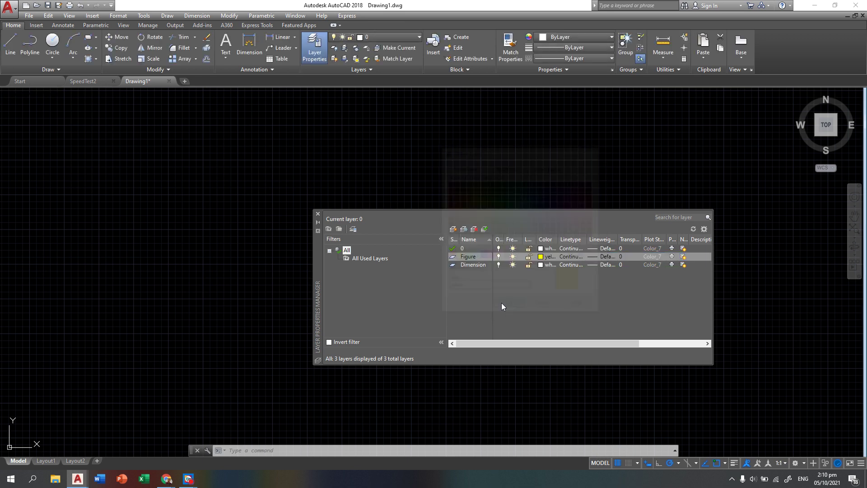
left_click(541, 264)
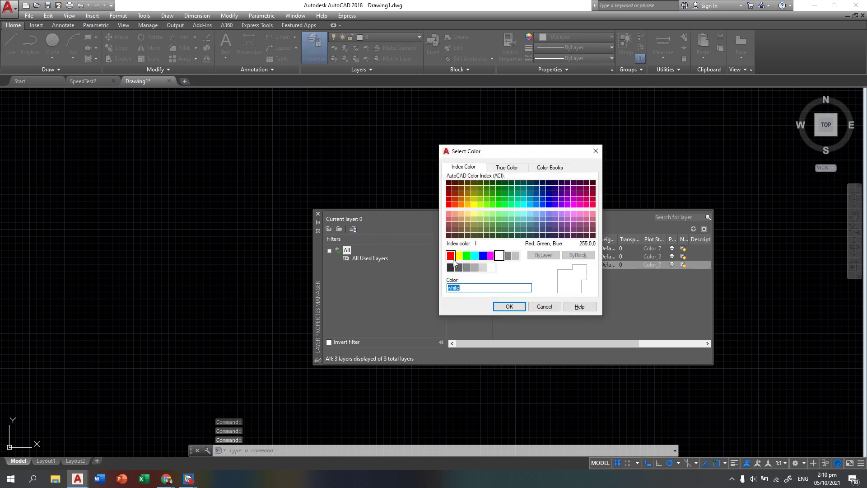
left_click(453, 258)
left_click(497, 304)
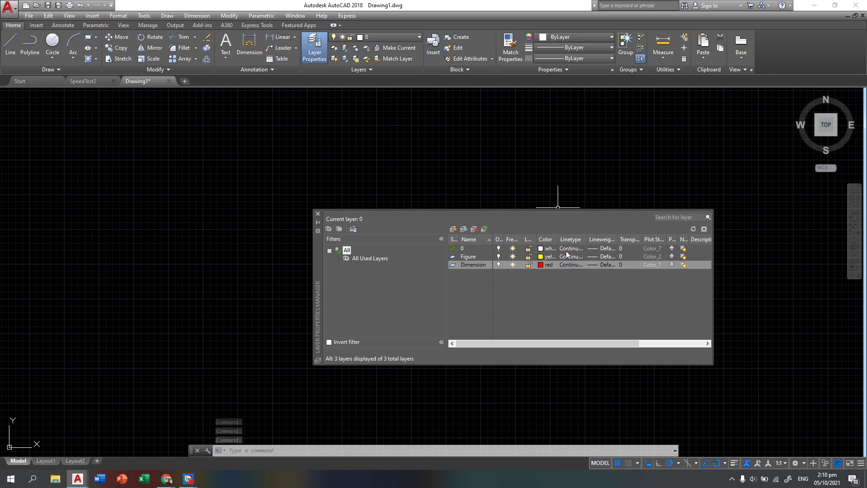
Step: Set the lineweight to 0.50 mm for the Figure layer and 0.13 mm for the Dimension layer, then close the layer manager
left_click(603, 257)
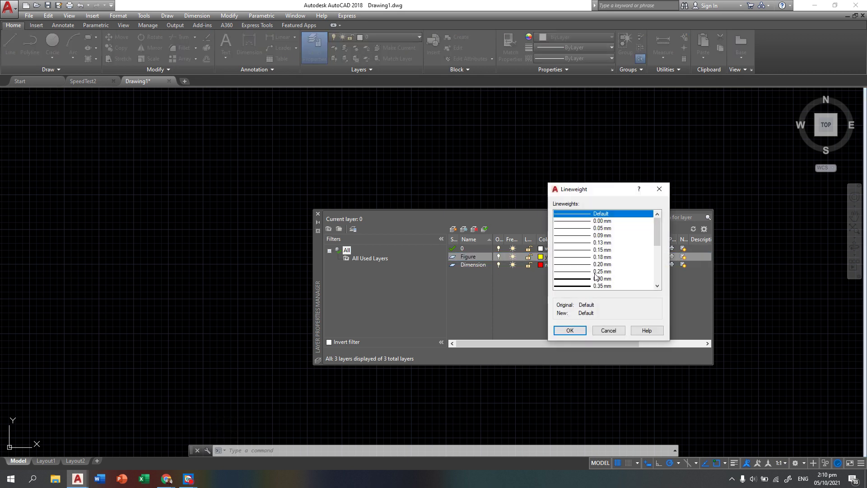
scroll(601, 277, "down", 1)
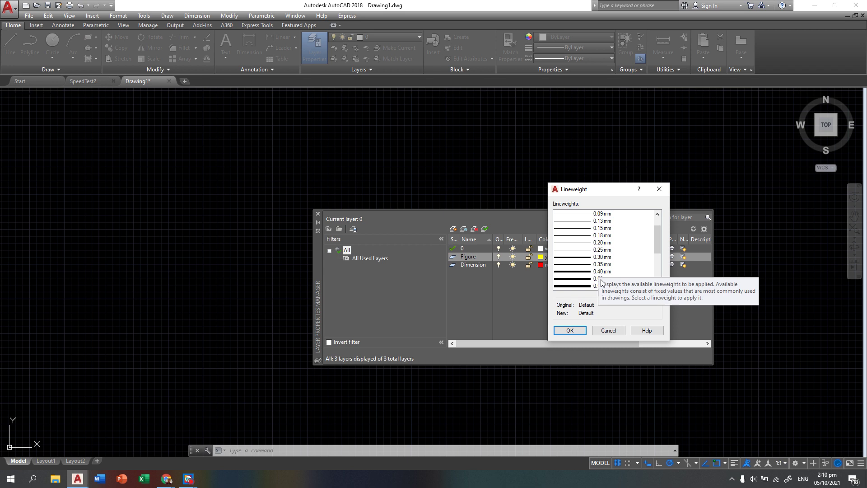
left_click(575, 280)
left_click(560, 331)
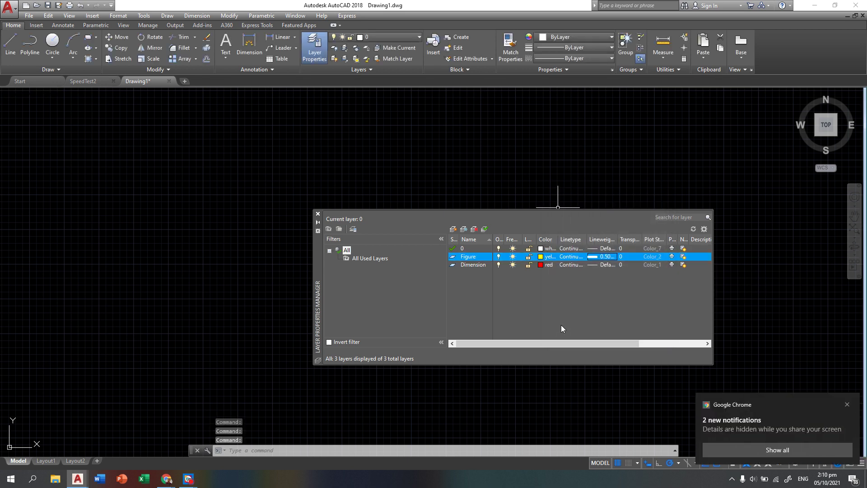
left_click(598, 265)
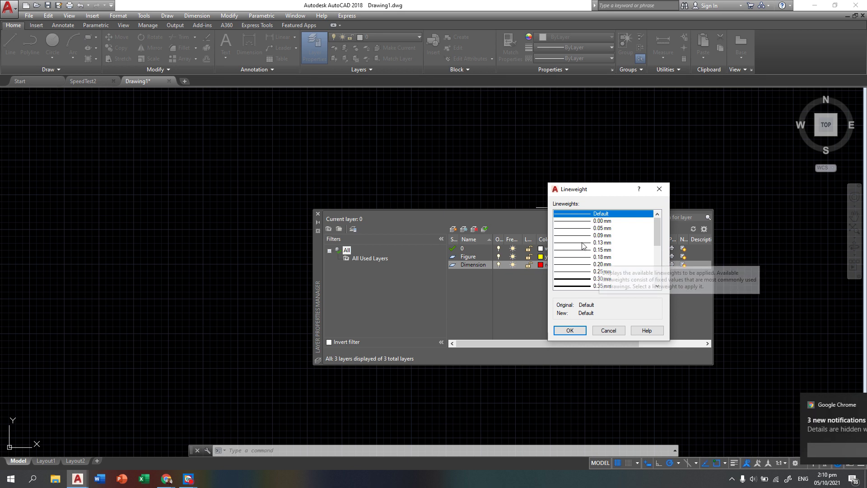
left_click(582, 243)
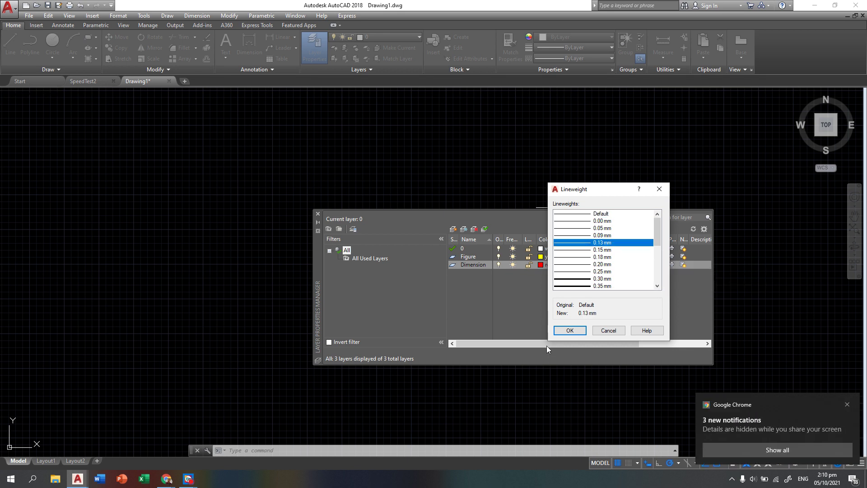
left_click(570, 330)
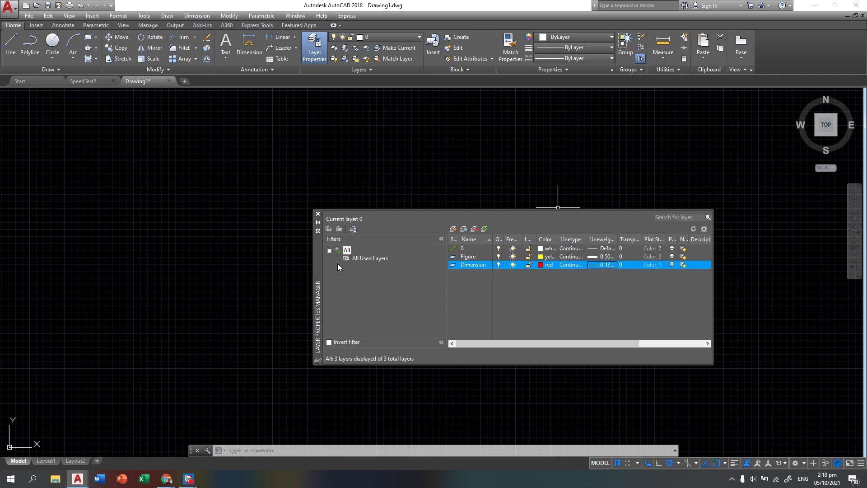
left_click(319, 215)
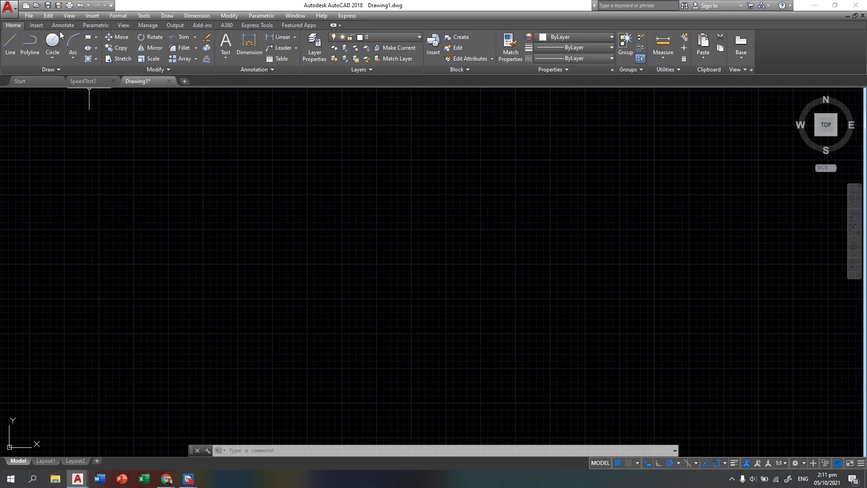
Step: Draw a circle of radius 50 on layer 0 near the middle of the empty drawing area
left_click(57, 57)
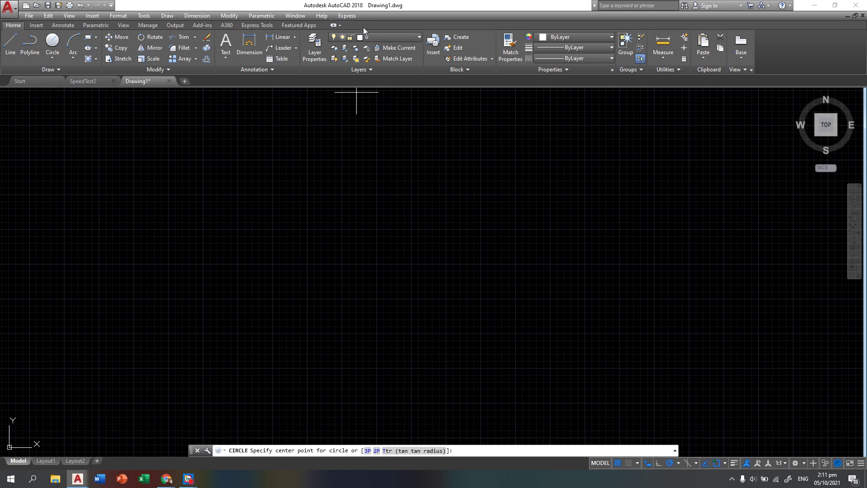
left_click(382, 225)
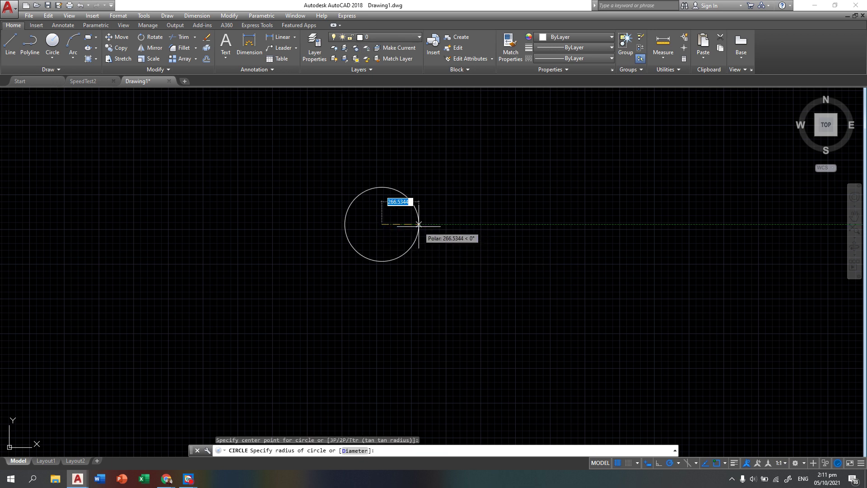
type("50")
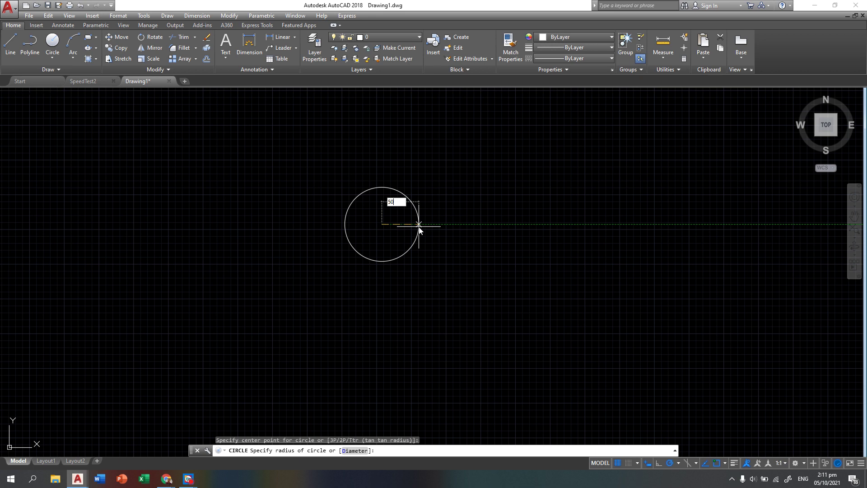
key("Return")
Step: Draw a concentric inner circle of radius 25 at the center of the radius 50 circle
scroll(383, 226, "up", 5)
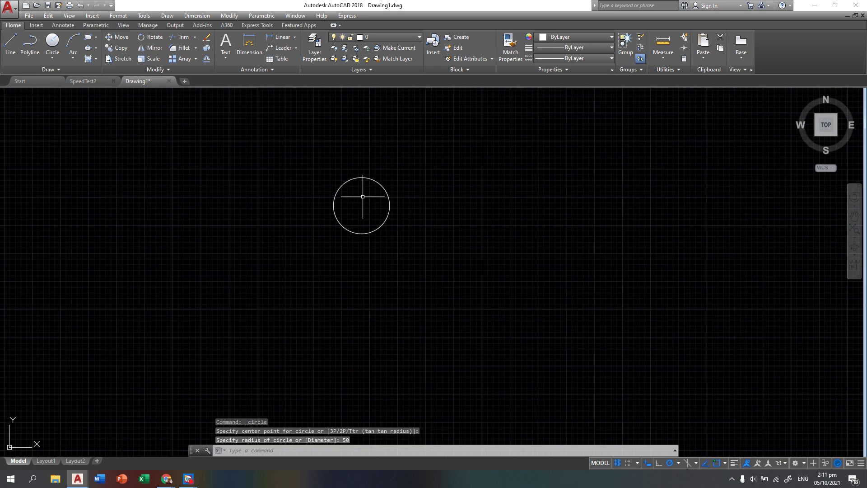
left_click(53, 43)
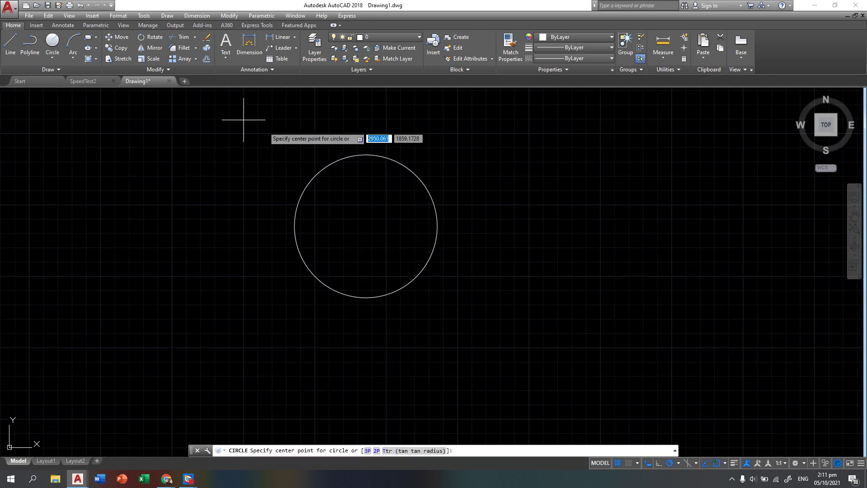
left_click(366, 226)
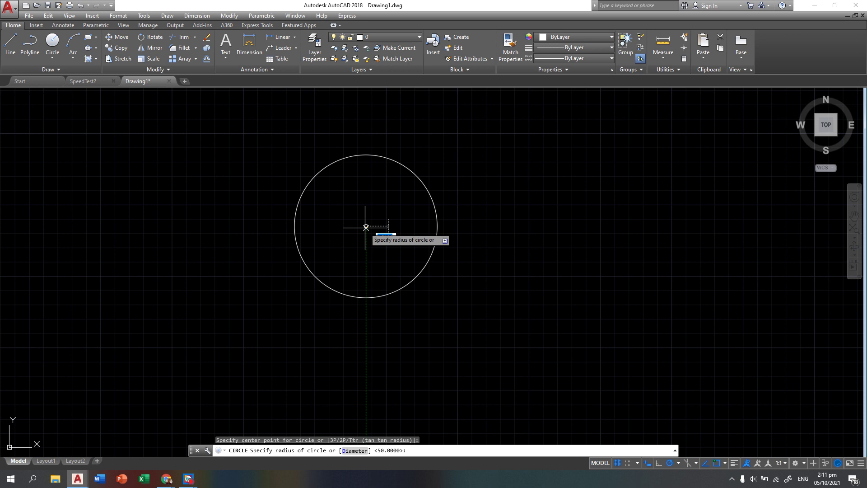
type("25")
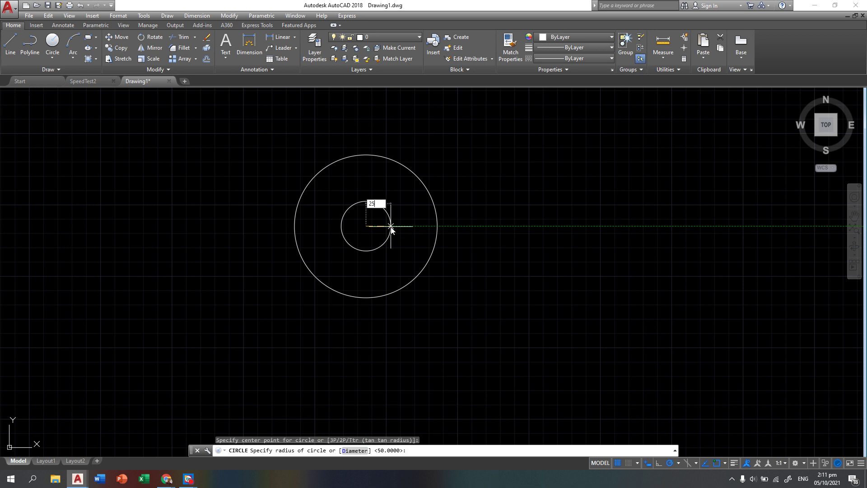
key("Return")
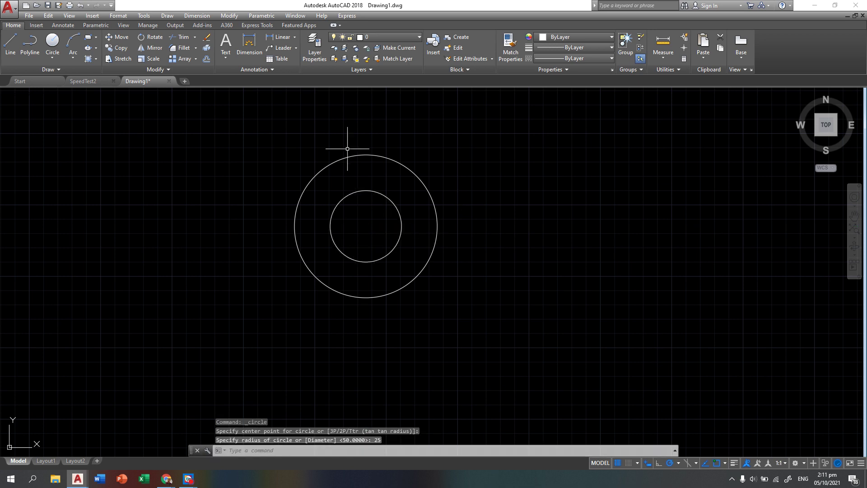
Step: Make Figure the current layer and draw a circle of radius 30 to the right of the two concentric circles
scroll(455, 214, "down", 2)
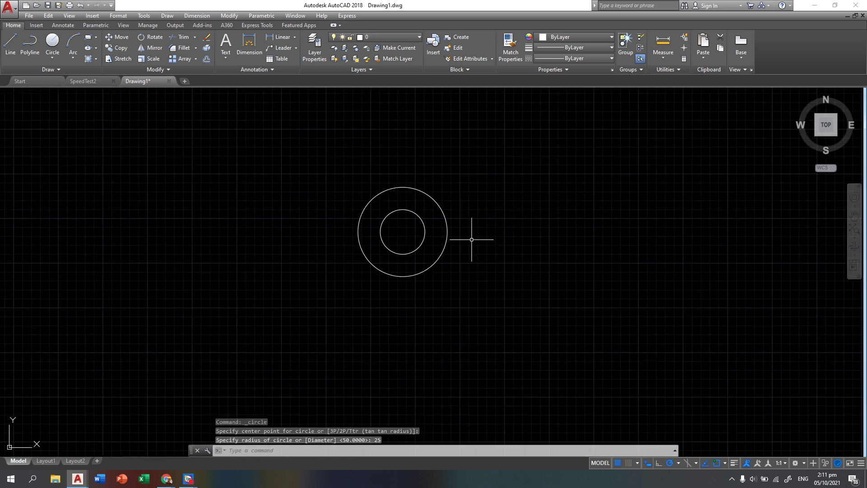
middle_click_drag(470, 237, 340, 233)
left_click(375, 38)
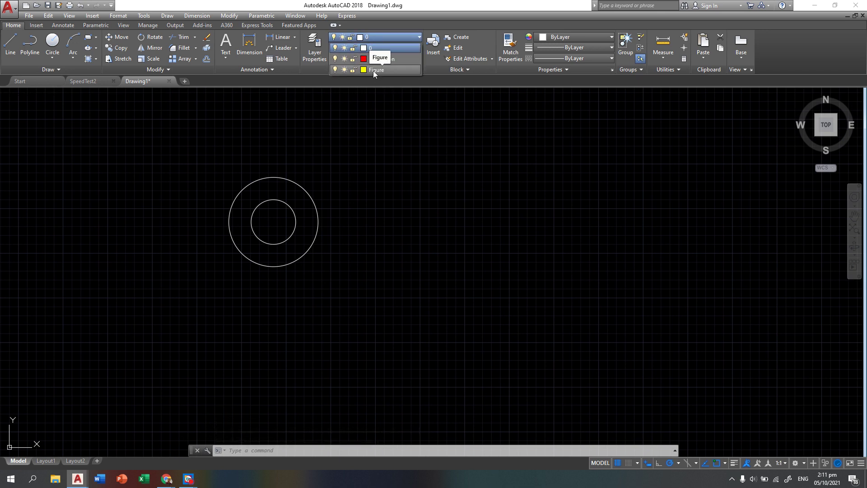
left_click(373, 70)
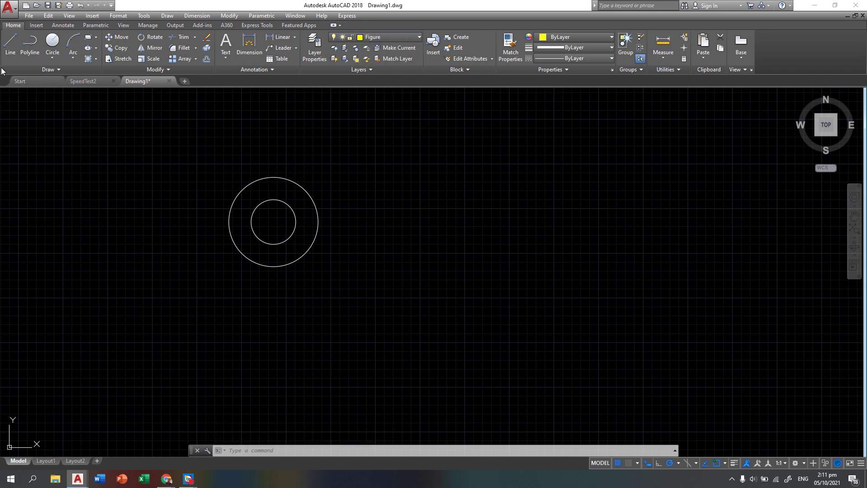
left_click(52, 42)
left_click(391, 221)
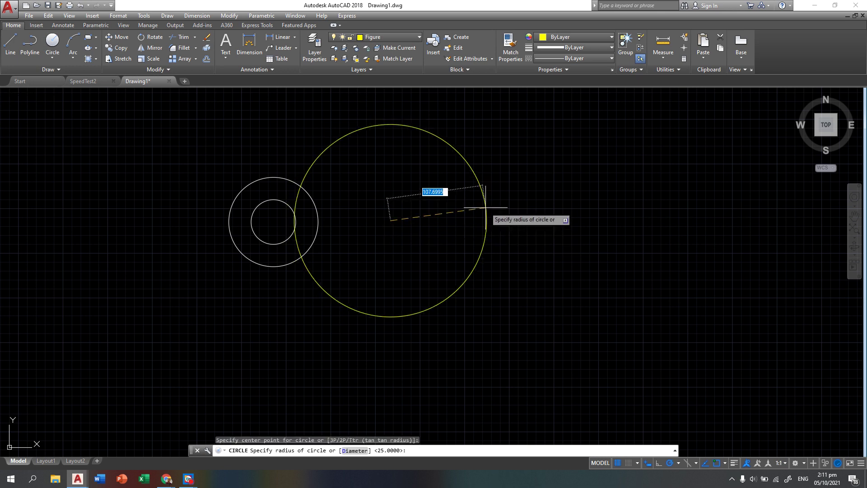
type("30")
key("Return")
key("Escape")
key("Escape")
Step: Draw a concentric circle of radius 10 at the center of the yellow circle on the Figure layer
type("c")
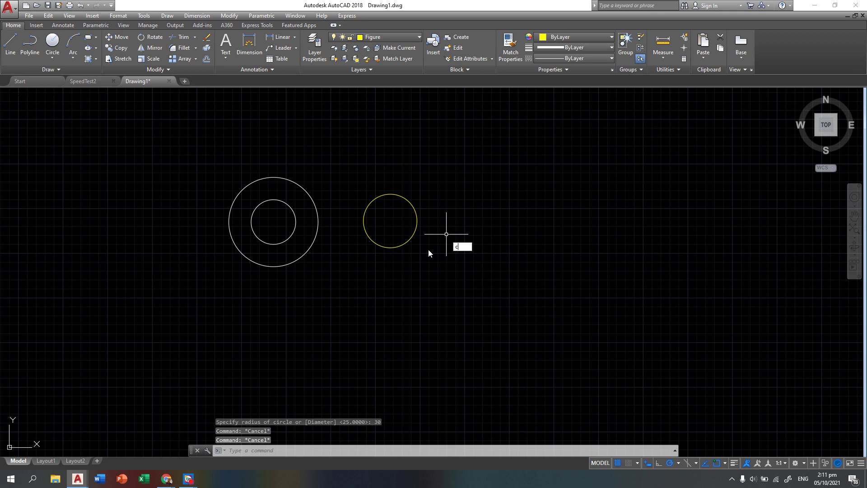
key("Return")
left_click(390, 220)
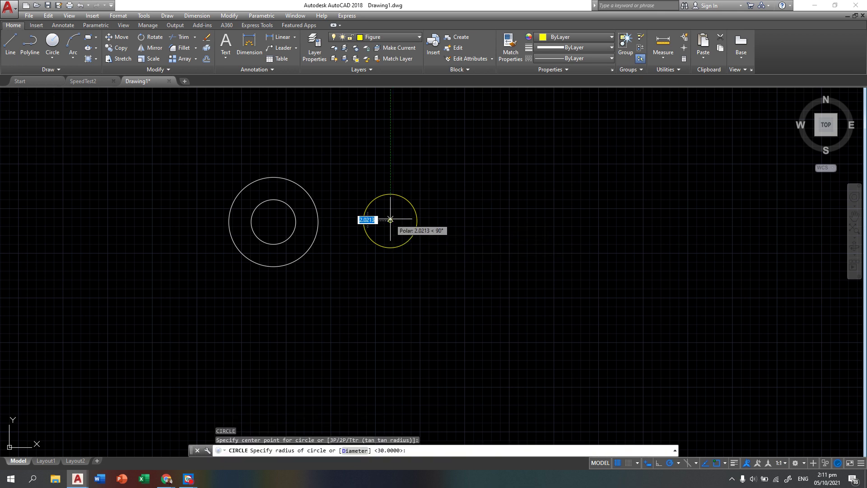
type("10")
key("Return")
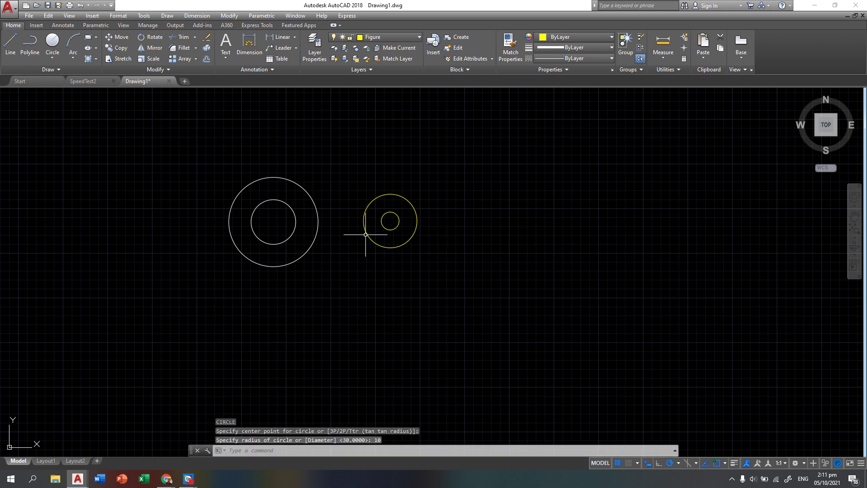
Step: Turn on the lineweight display and compare the white circles with the yellow circles on the Figure layer
scroll(359, 213, "up", 2)
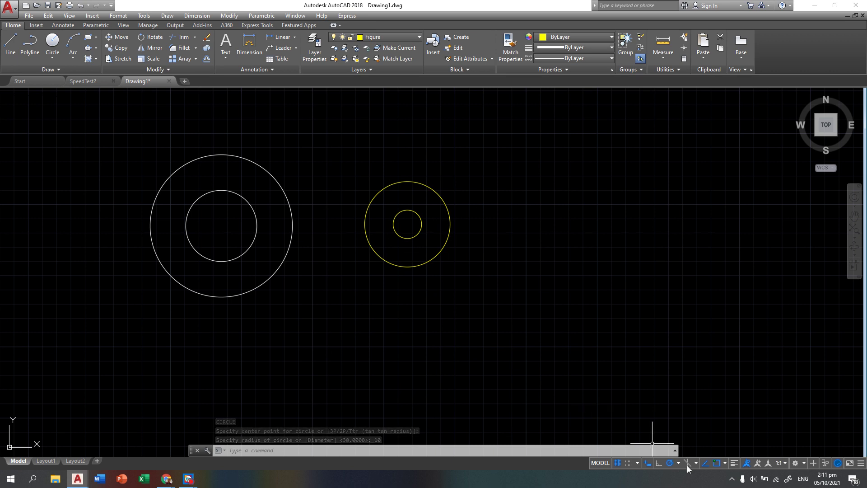
left_click(732, 464)
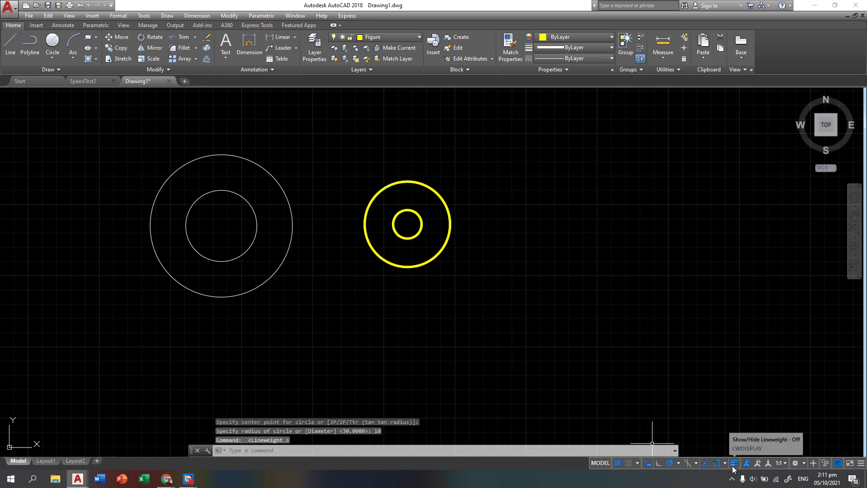
scroll(419, 197, "up", 2)
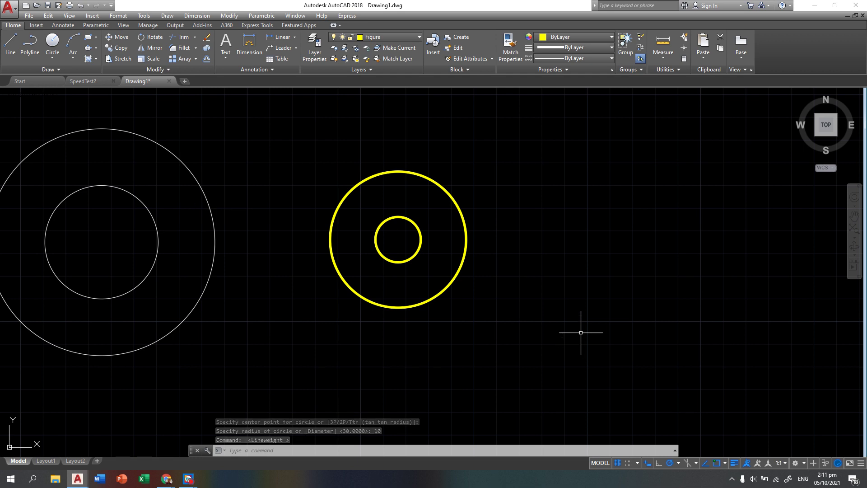
scroll(581, 332, "down", 2)
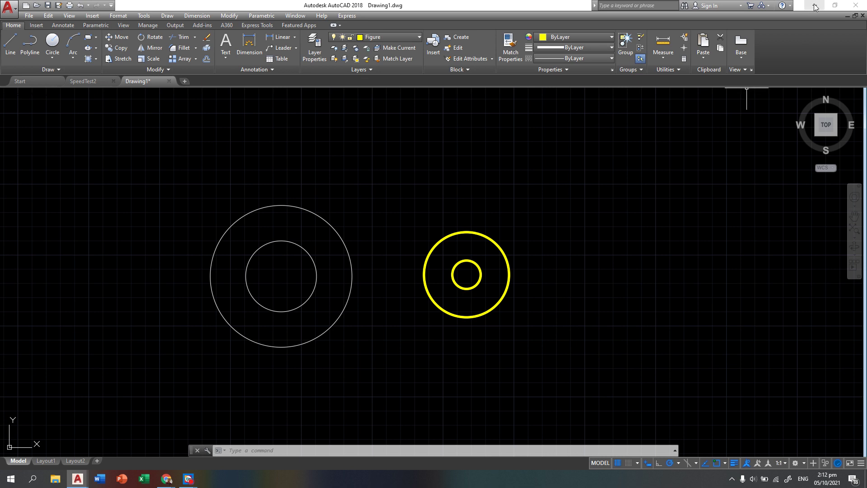
Step: Switch to the SpeedTest2 drawing and examine the dimensioned reference image of the arm with the slotted wheel
mouse_move(100, 83)
left_click(90, 82)
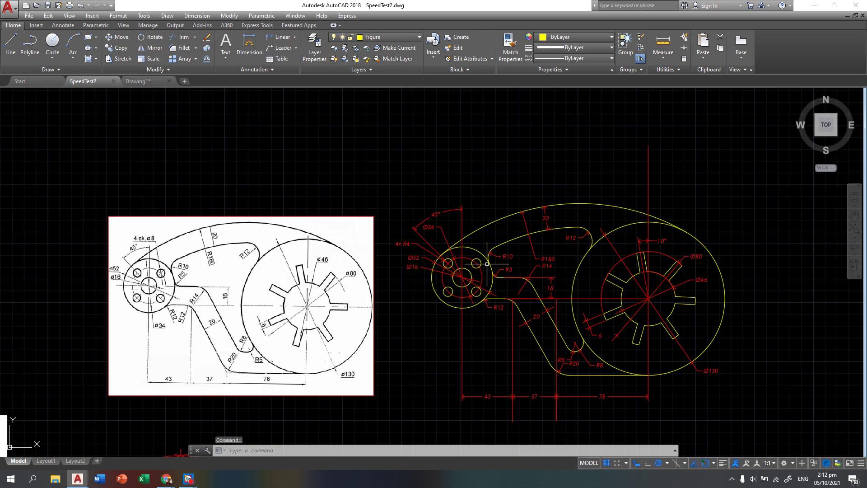
scroll(487, 263, "down", 3)
scroll(602, 234, "up", 4)
scroll(561, 212, "up", 1)
middle_click_drag(561, 212, 676, 215)
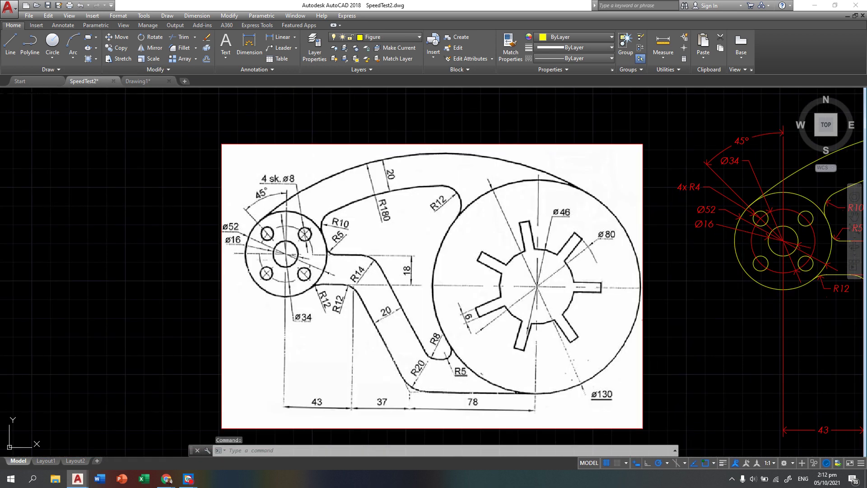
middle_click_drag(198, 276, 354, 240)
scroll(178, 267, "down", 2)
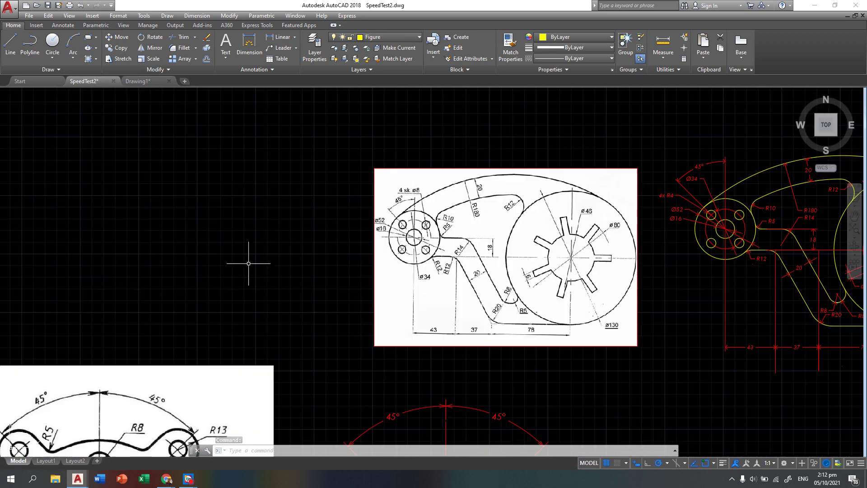
middle_click_drag(230, 254, 265, 253)
scroll(264, 237, "down", 2)
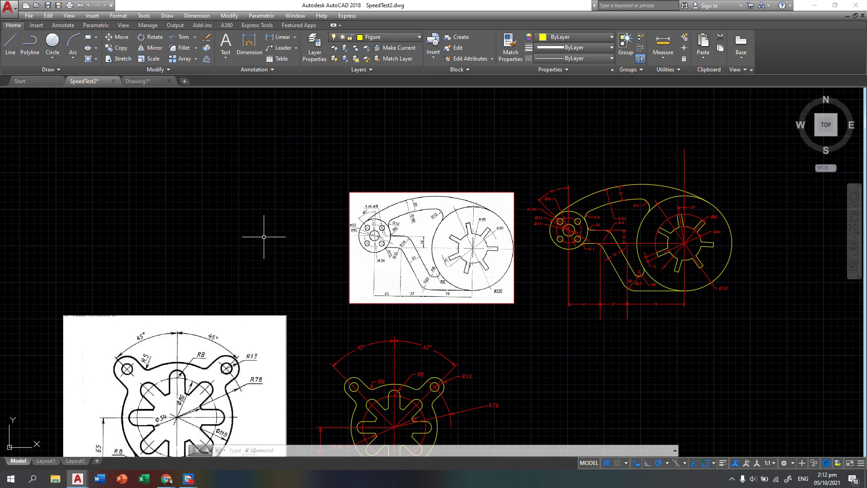
scroll(263, 237, "up", 2)
type("m")
key("Return")
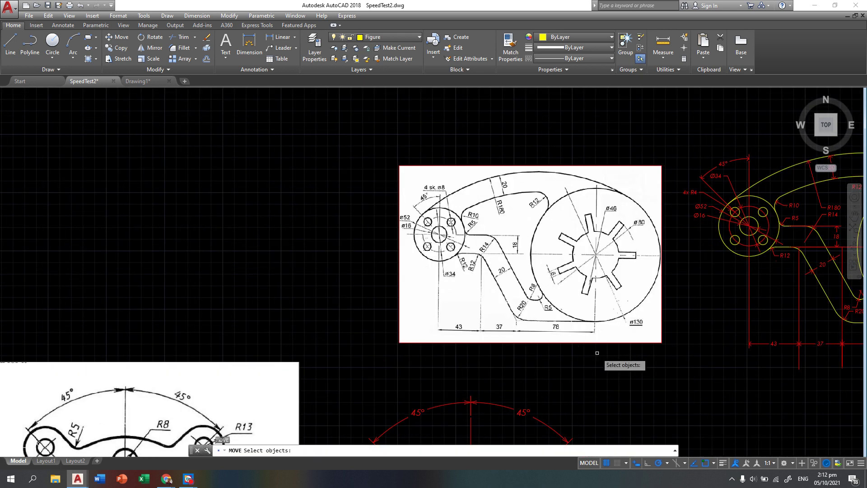
key("Escape")
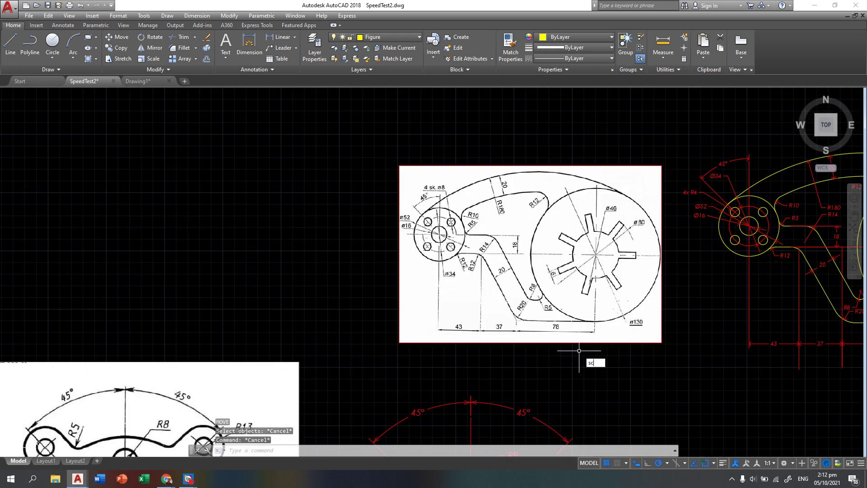
Step: Try to scale the arm reference image about a base point inside it, picking the scale factor freehand
type("sc")
key("Return")
left_click(592, 379)
left_click(456, 228)
key("Return")
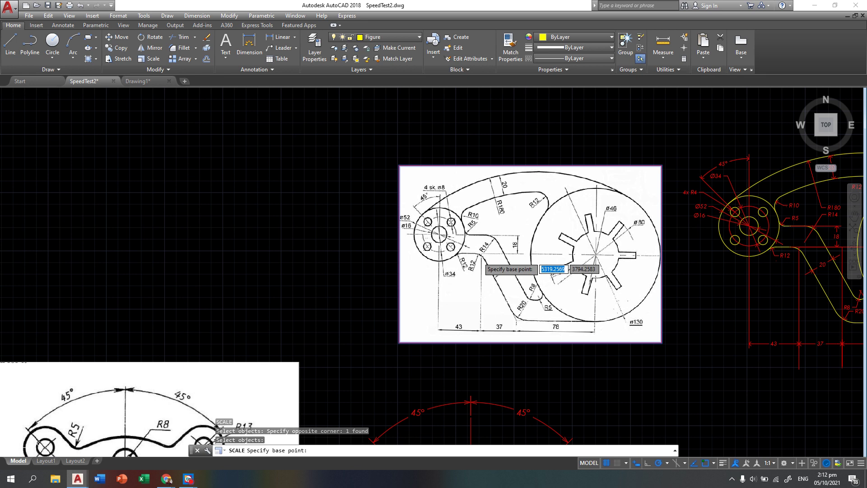
left_click(481, 247)
middle_click_drag(606, 248, 181, 252)
scroll(561, 203, "down", 2)
scroll(561, 203, "down", 2)
middle_click_drag(561, 203, 241, 307)
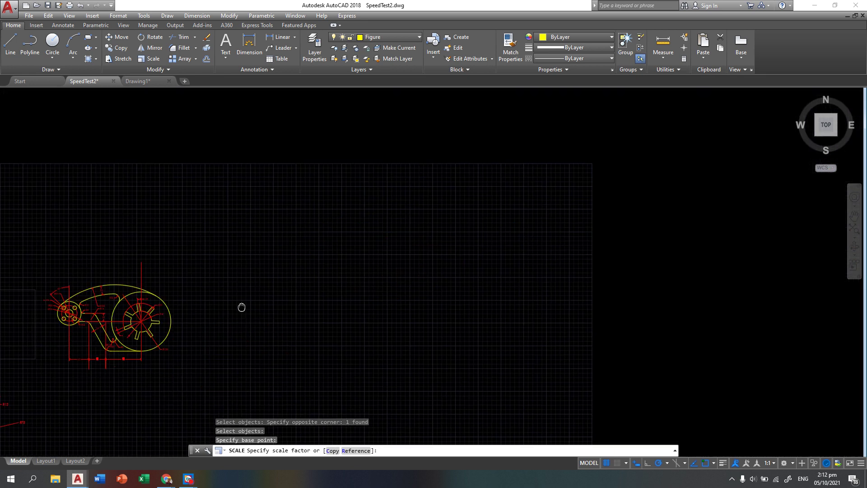
left_click(289, 242)
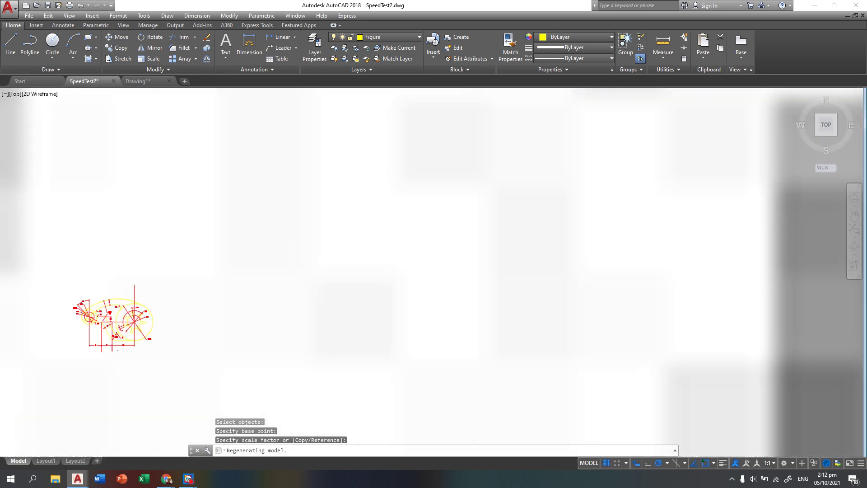
scroll(340, 285, "down", 10)
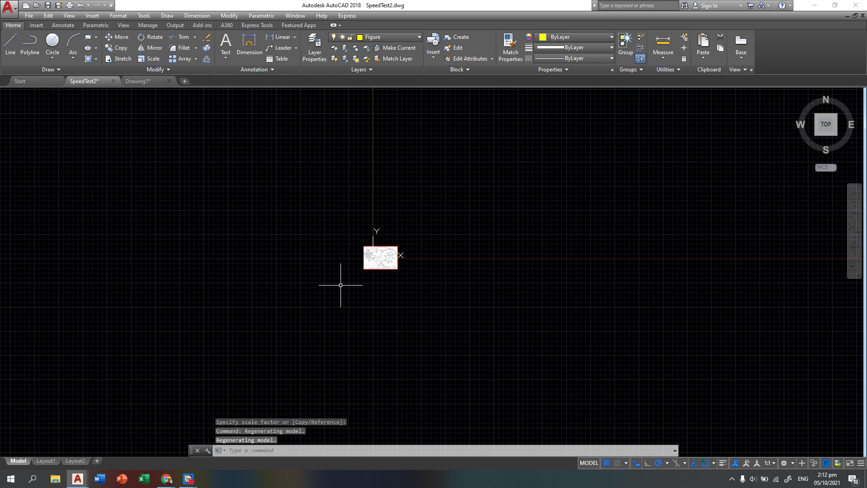
Step: Undo the last scaling of the arm reference image
key("ctrl+z")
key("ctrl+z")
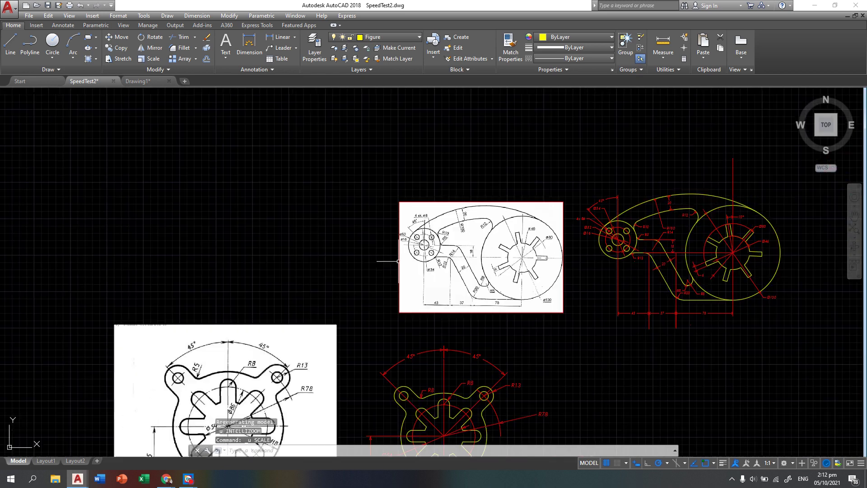
key("Escape")
key("Escape")
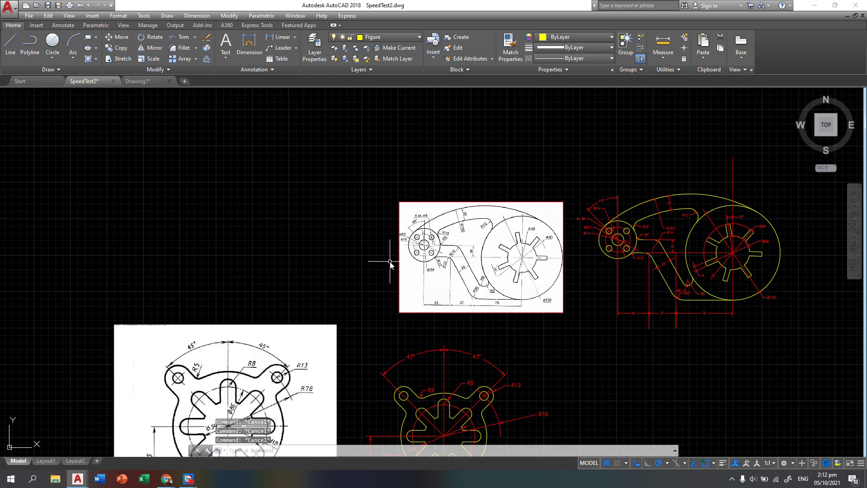
Step: Copy the arm reference image to the empty area above and to the right of the finished drawings
type("co")
key("Return")
left_click(369, 171)
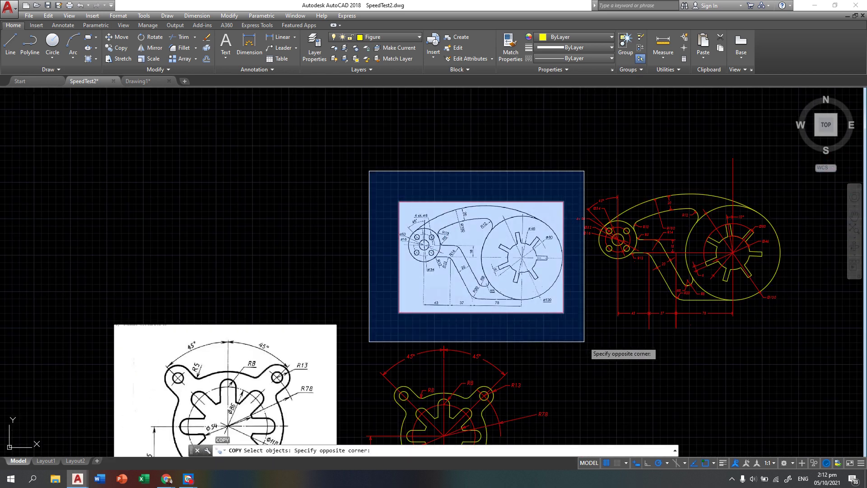
left_click(584, 341)
key("Return")
left_click(451, 284)
middle_click_drag(533, 292, 25, 464)
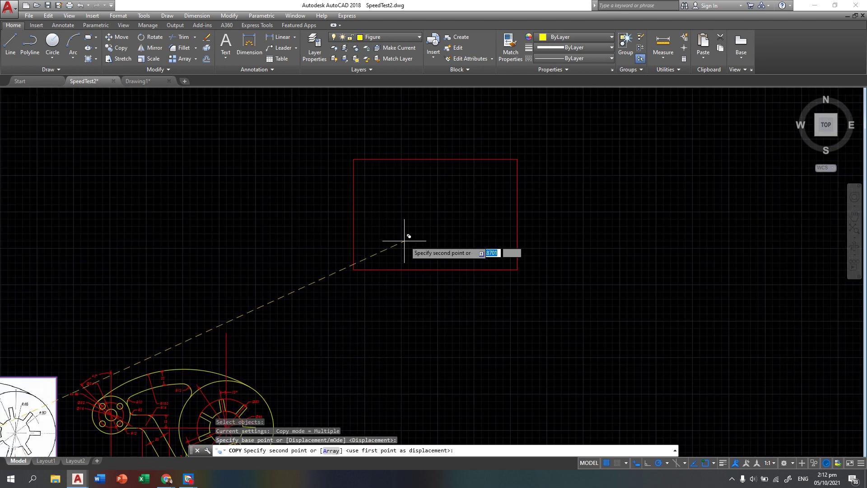
middle_click_drag(404, 241, 178, 378)
left_click(358, 251)
key("Escape")
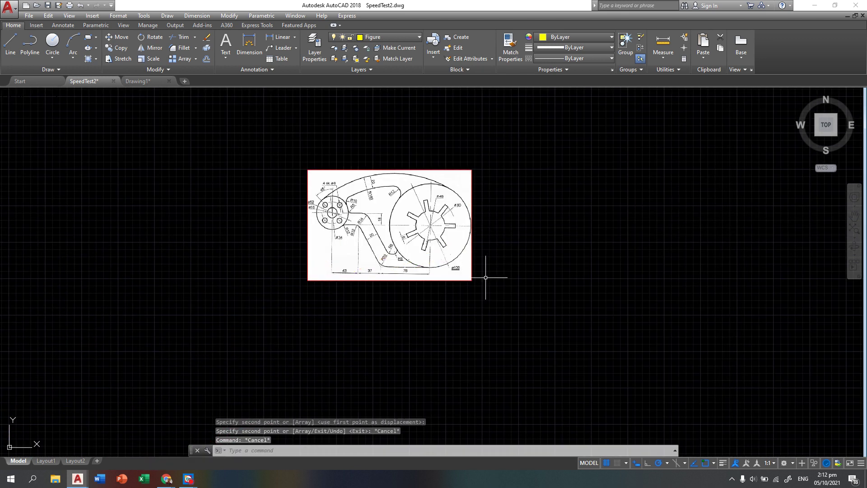
Step: Check that Figure is the current layer and review the colors and lineweights of the drawing's layers
scroll(453, 257, "up", 5)
middle_click_drag(453, 257, 443, 321)
scroll(407, 318, "down", 3)
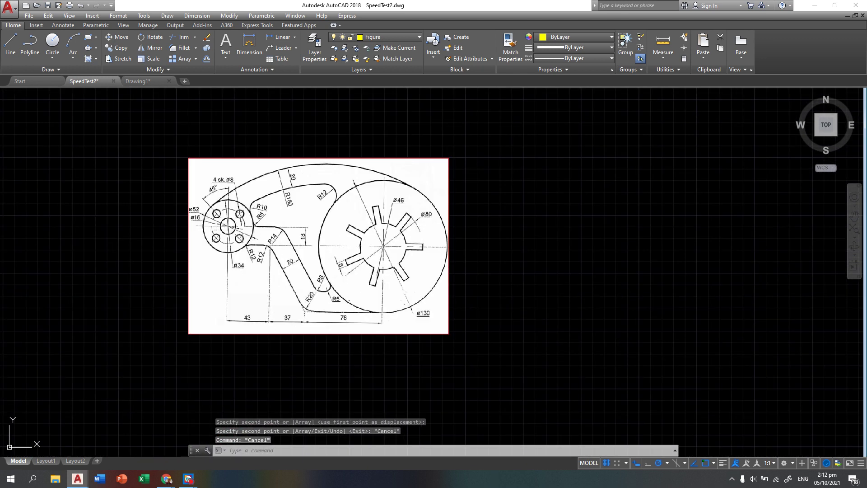
left_click(389, 36)
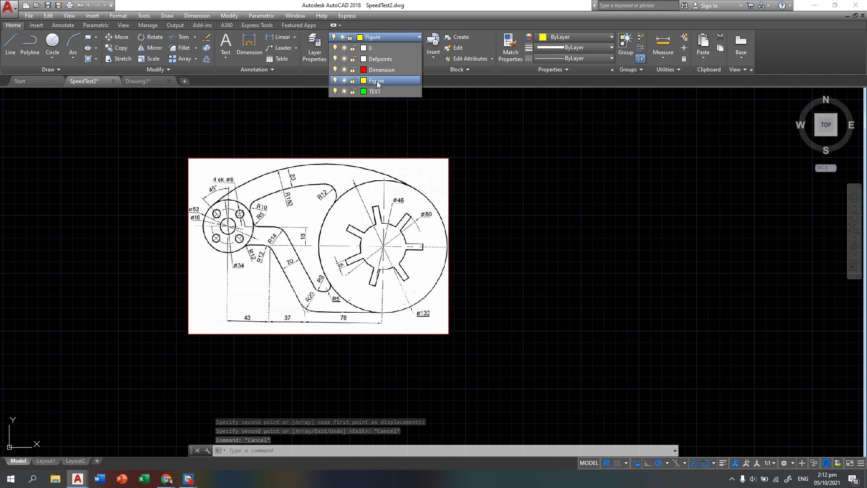
left_click(376, 81)
left_click(387, 40)
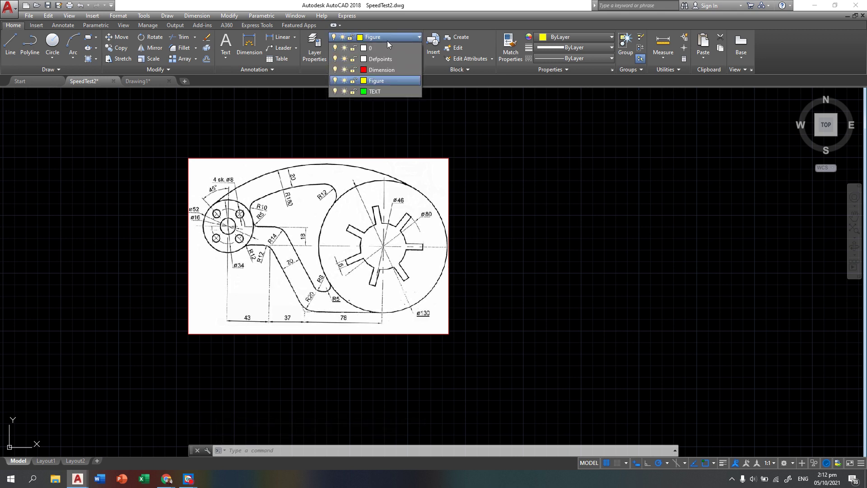
left_click(311, 43)
left_click(319, 44)
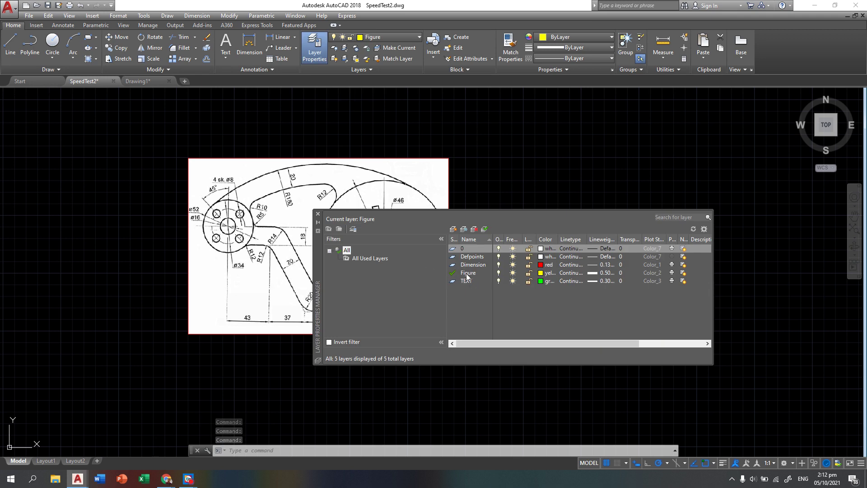
left_click(318, 214)
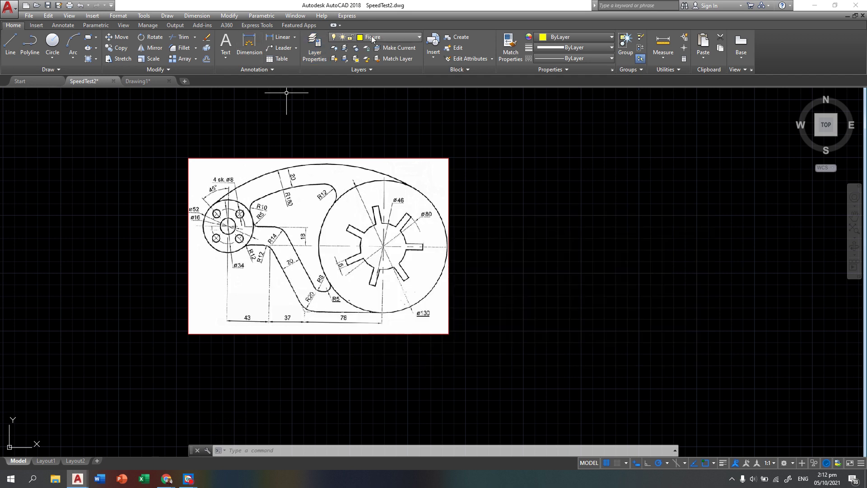
Step: Draw a circle of diameter 130 in the empty space to the right of the copied reference image
left_click(52, 43)
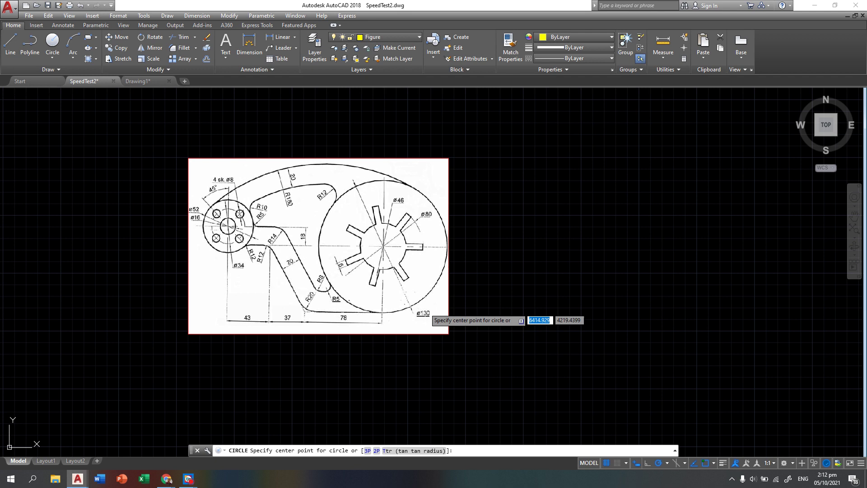
left_click(739, 246)
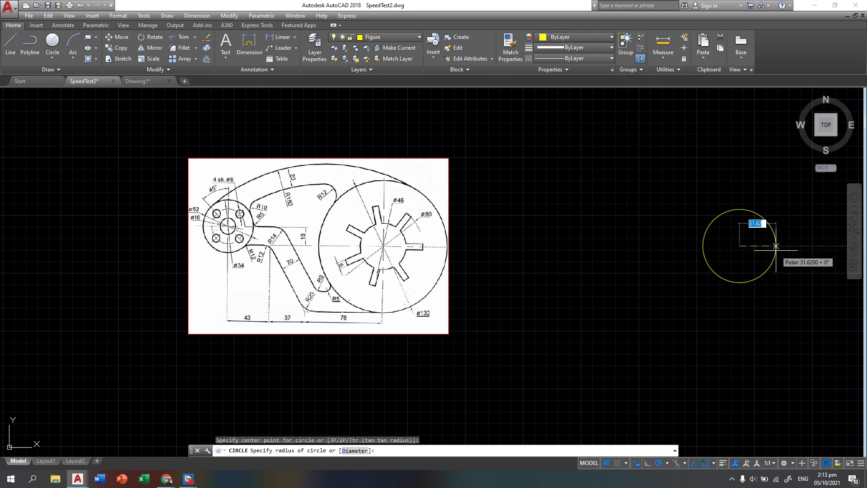
type("d")
key("Return")
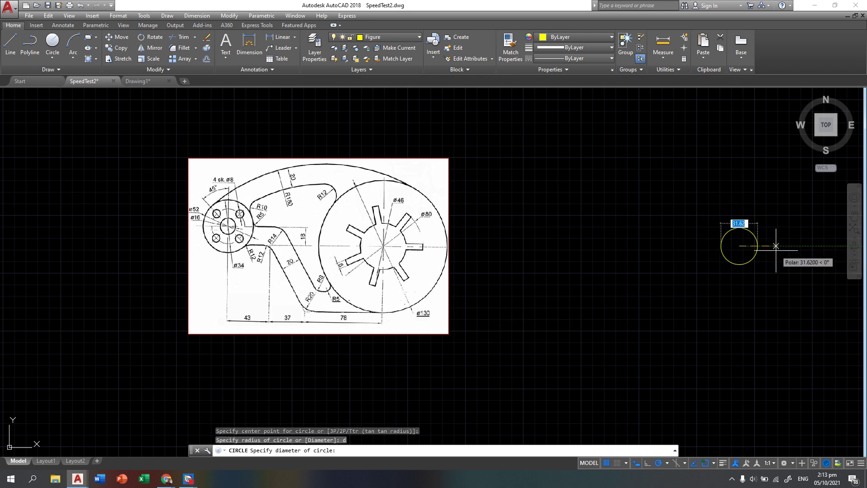
type("130")
key("Return")
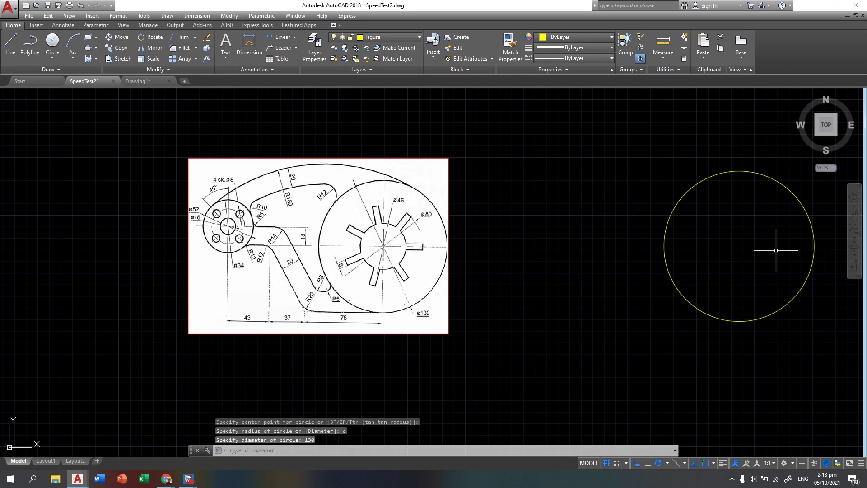
key("Escape")
key("Escape")
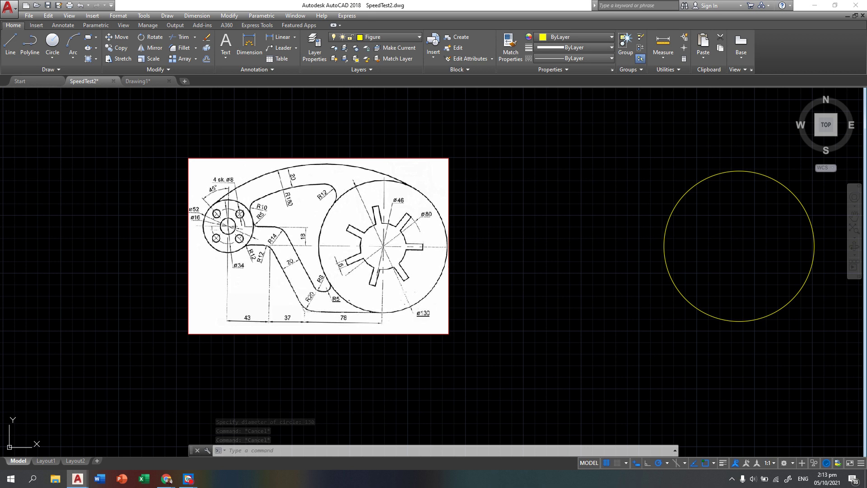
Step: Draw a horizontal line leftward from the 130 diameter circle's center in three consecutive segments of 78, 37 and 43
type("l")
key("Return")
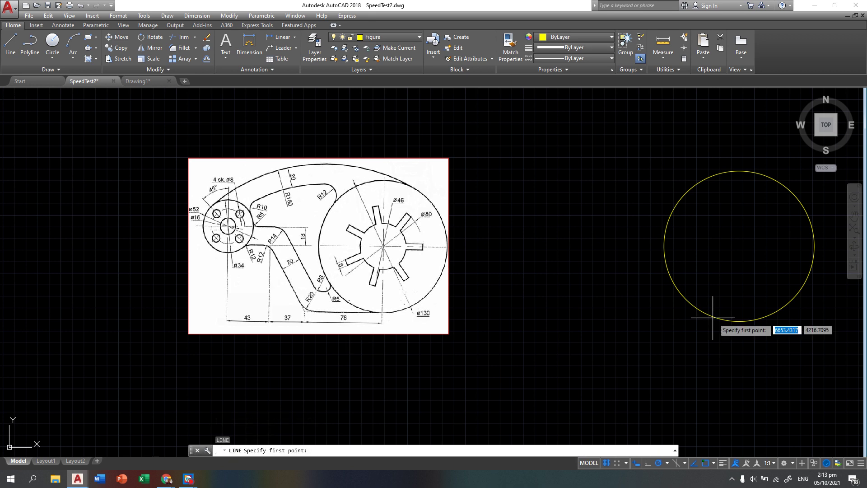
left_click(739, 246)
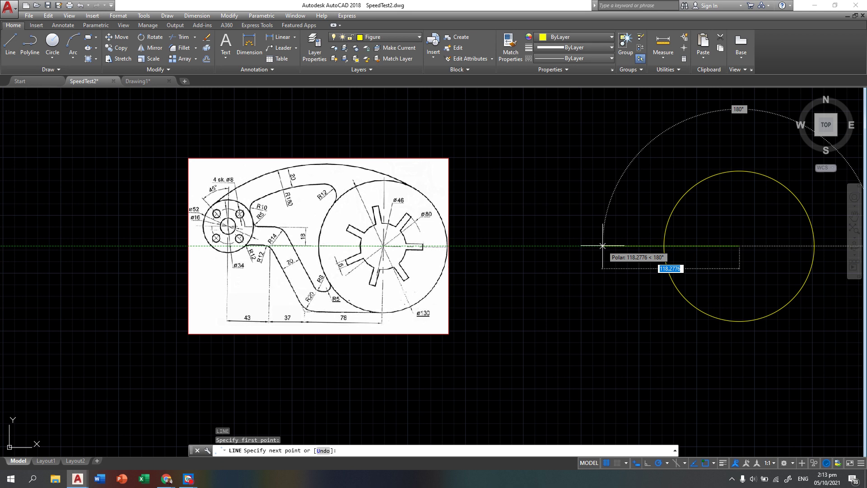
type("78")
key("Return")
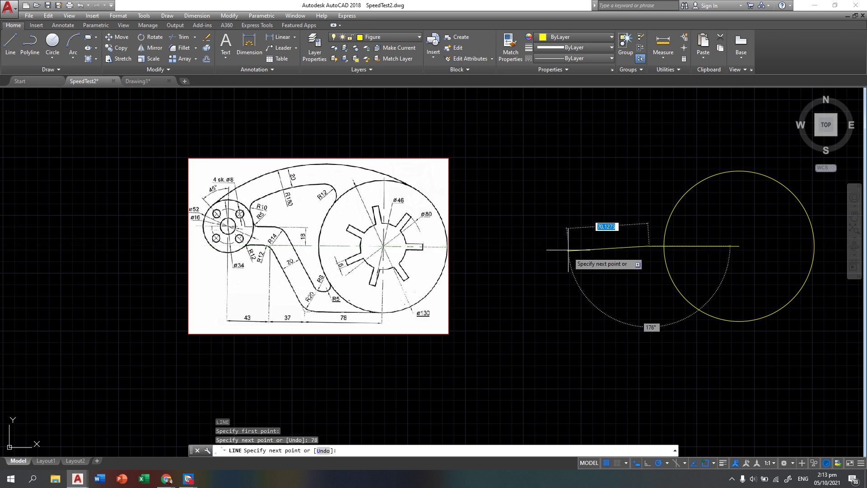
type("3")
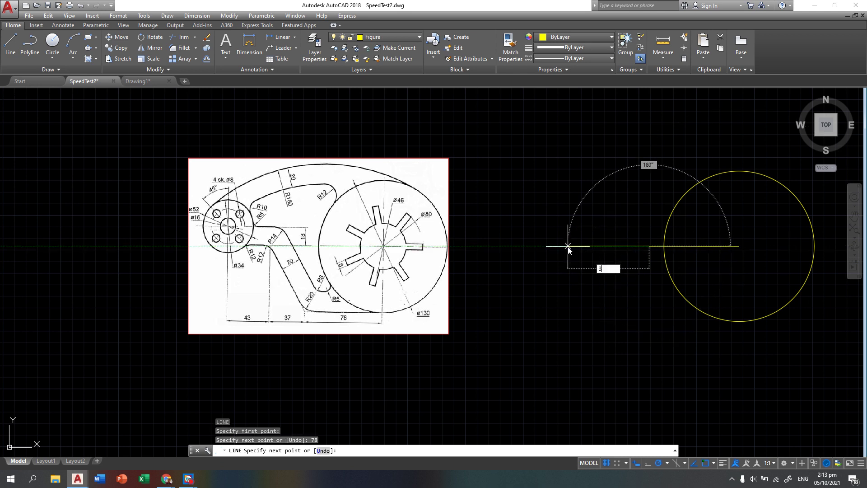
type("7")
key("Return")
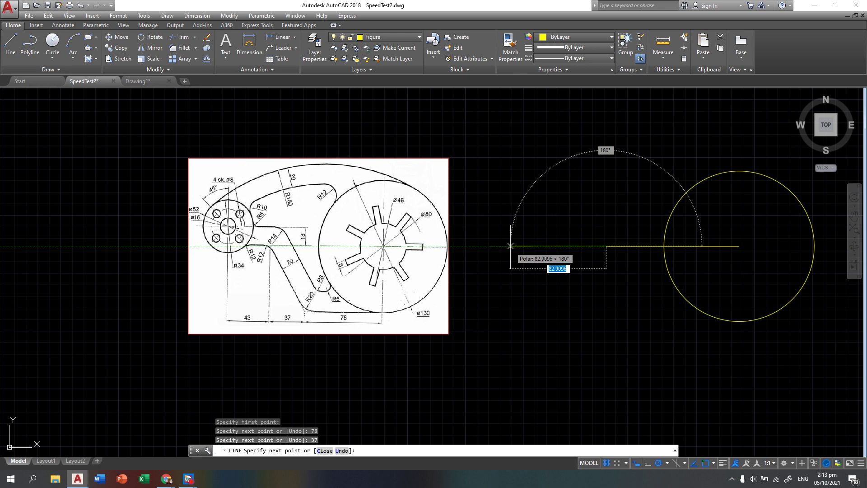
type("43")
key("Return")
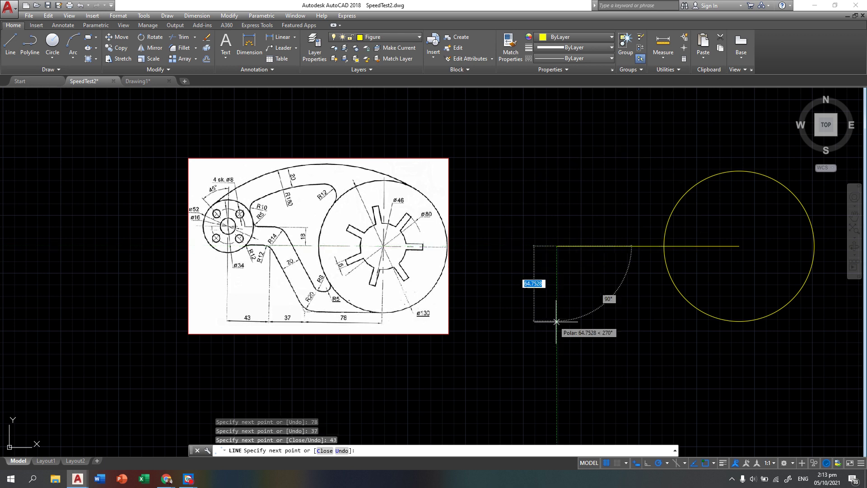
key("Return")
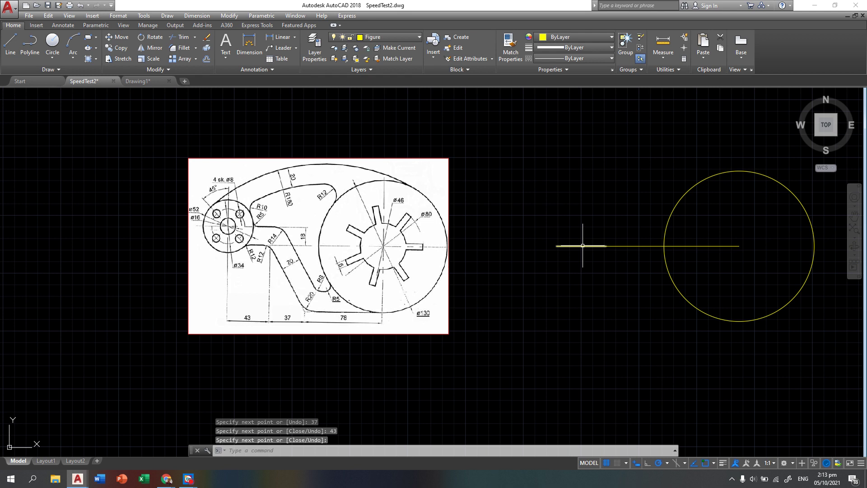
Step: Inspect the 78, 37 and 43 segments of the horizontal line one by one
left_click(705, 246)
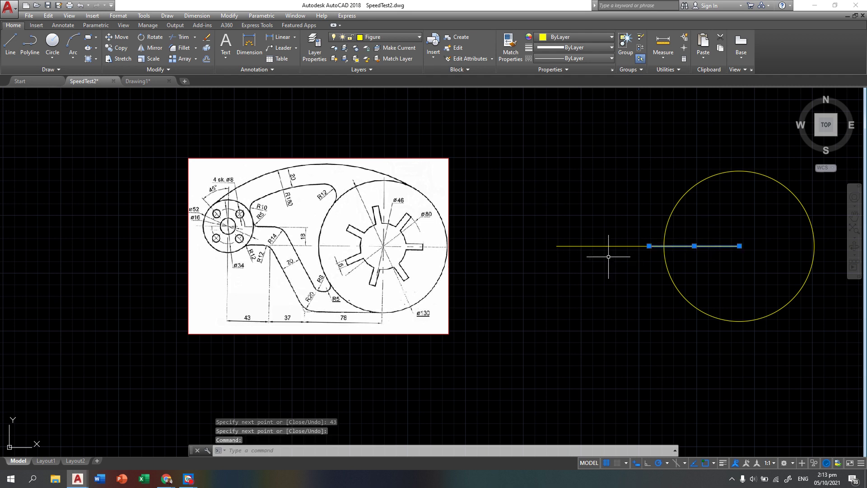
key("Escape")
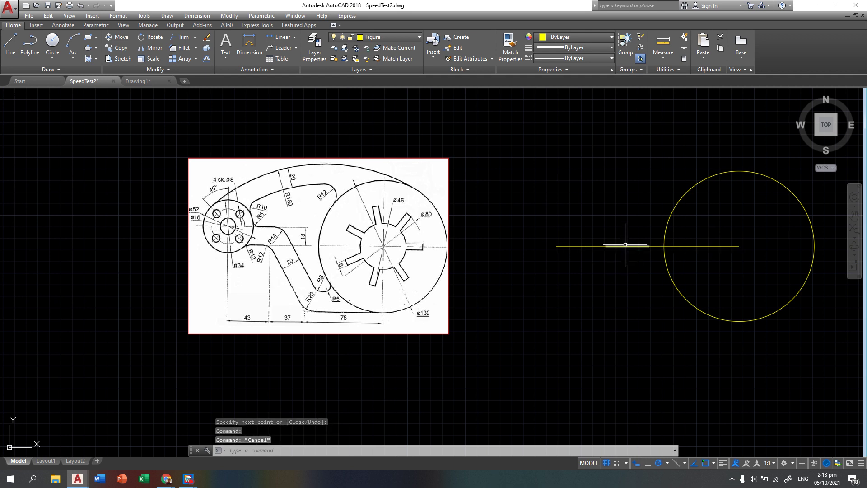
left_click(625, 245)
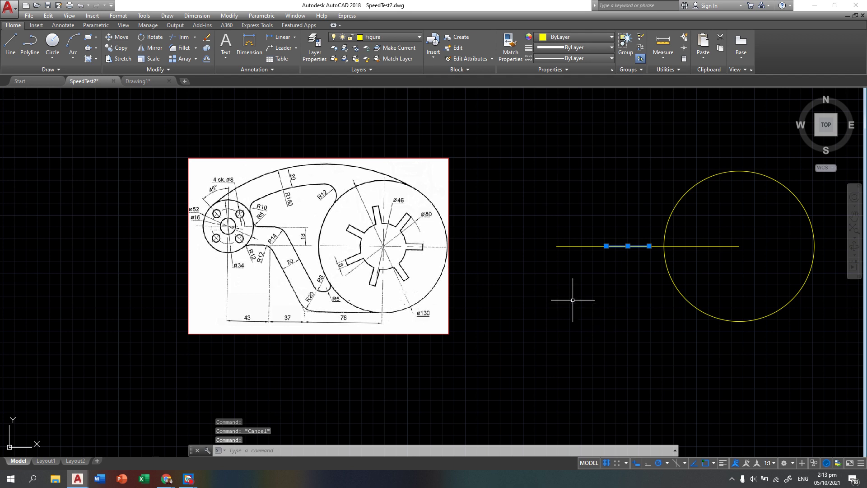
key("Escape")
left_click(580, 246)
key("Escape")
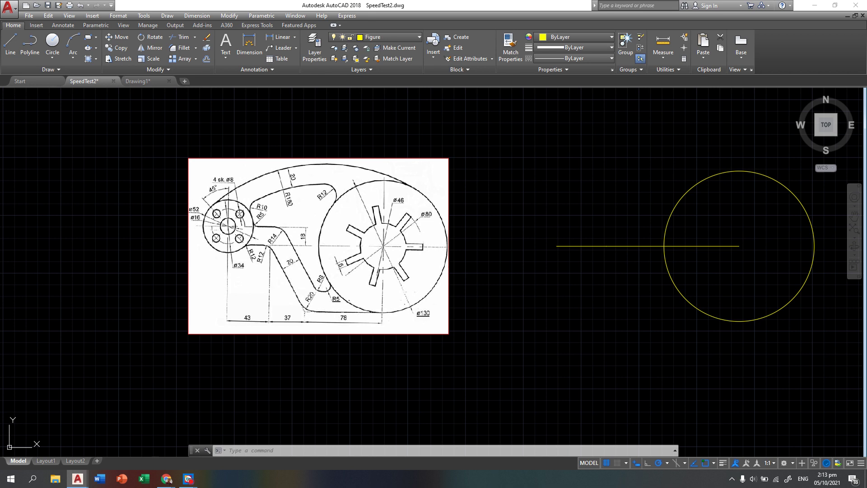
Step: Offset the leftmost segment of the horizontal line upward by 18
type("o")
key("Return")
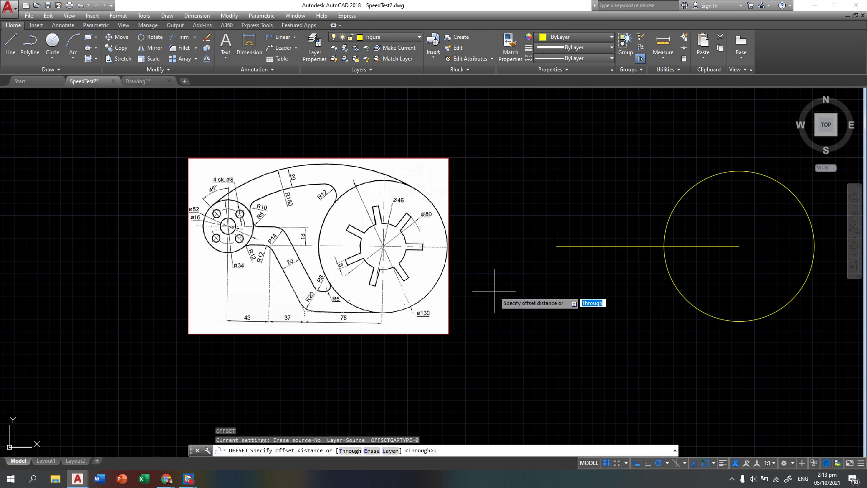
type("18")
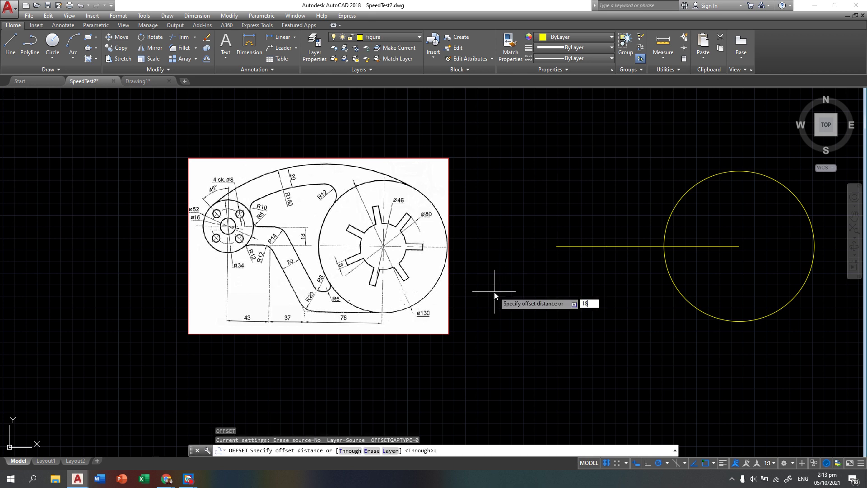
key("Return")
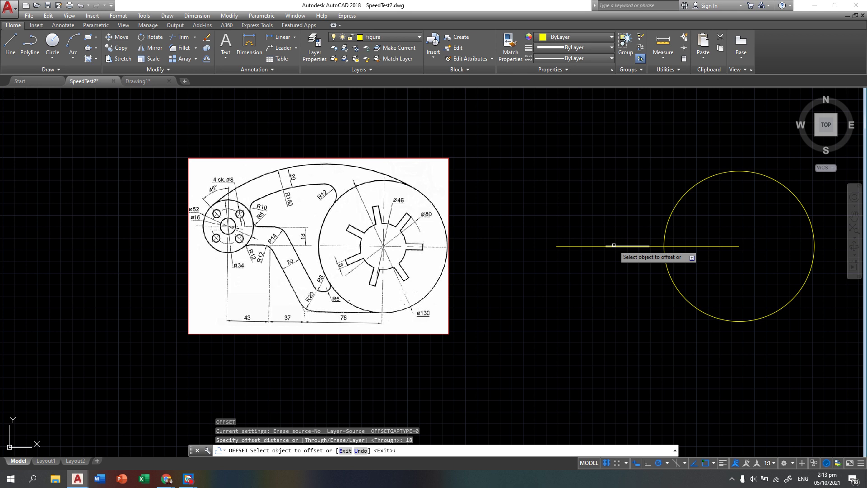
left_click(581, 245)
left_click(578, 224)
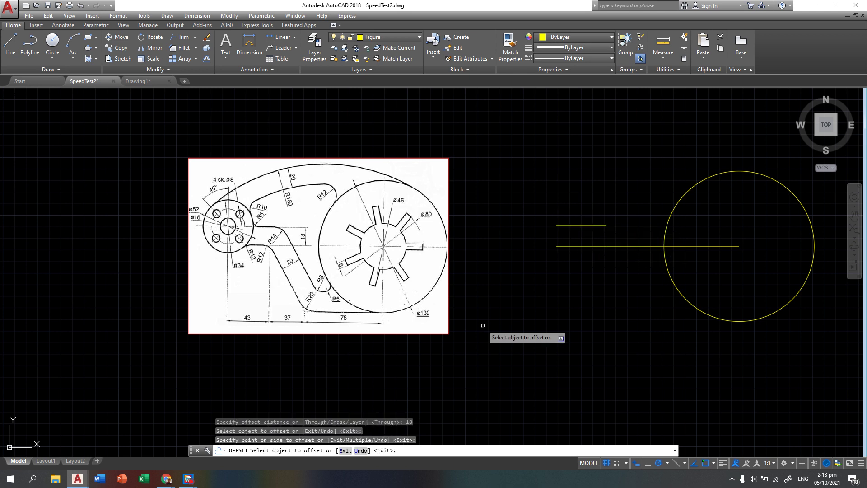
key("Return")
Step: Draw a circle of diameter 52 centered on the left end of the upper offset line
type("c")
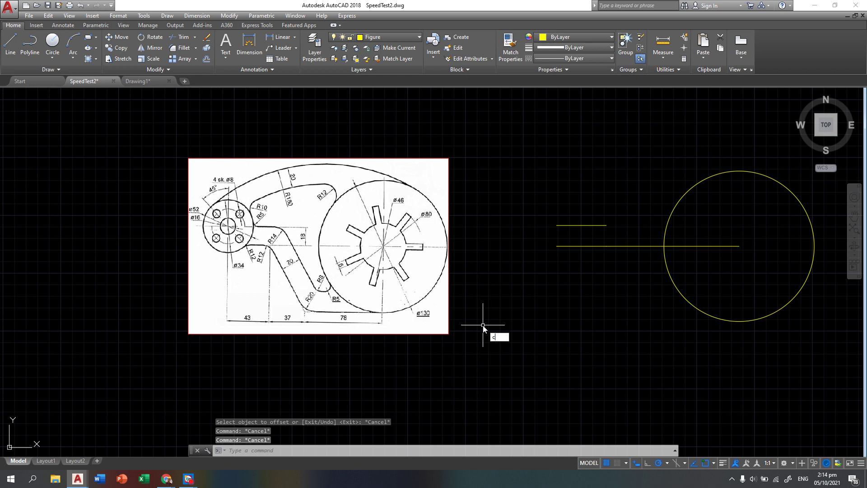
key("Return")
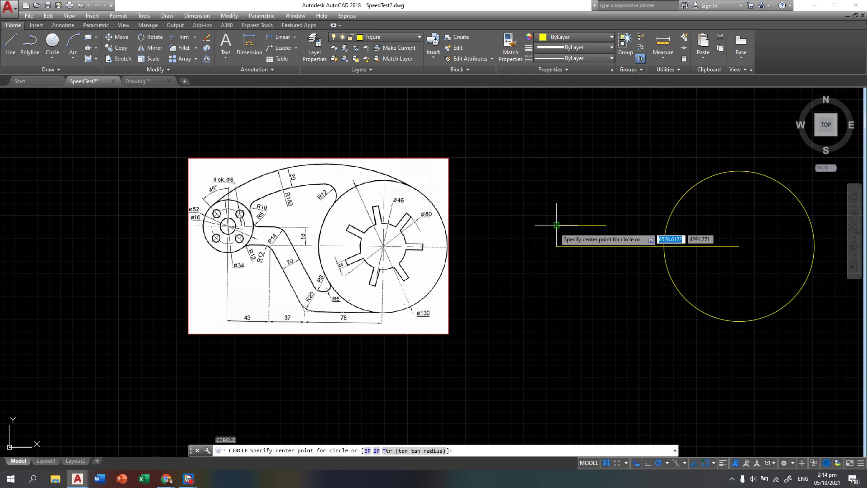
left_click(556, 224)
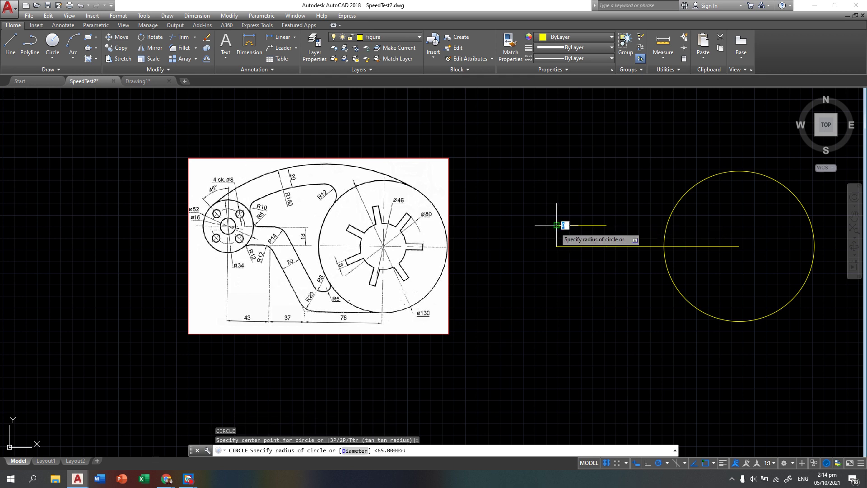
type("d")
key("Return")
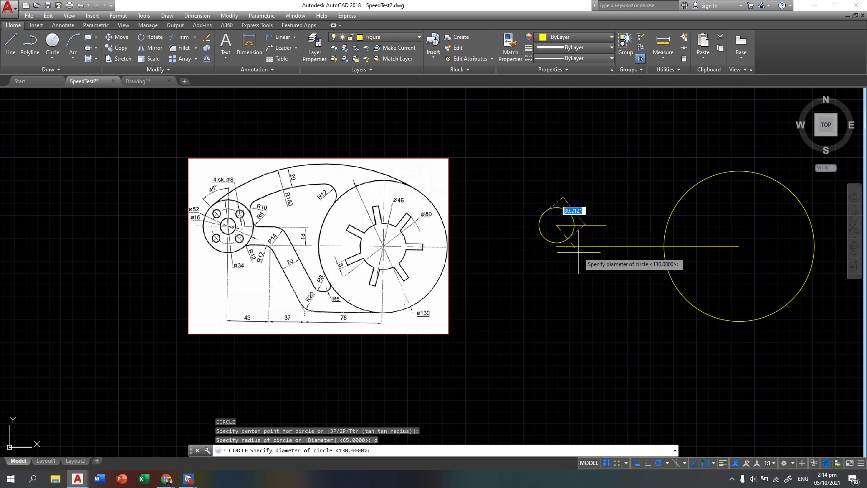
type("52")
key("Return")
key("Escape")
key("Escape")
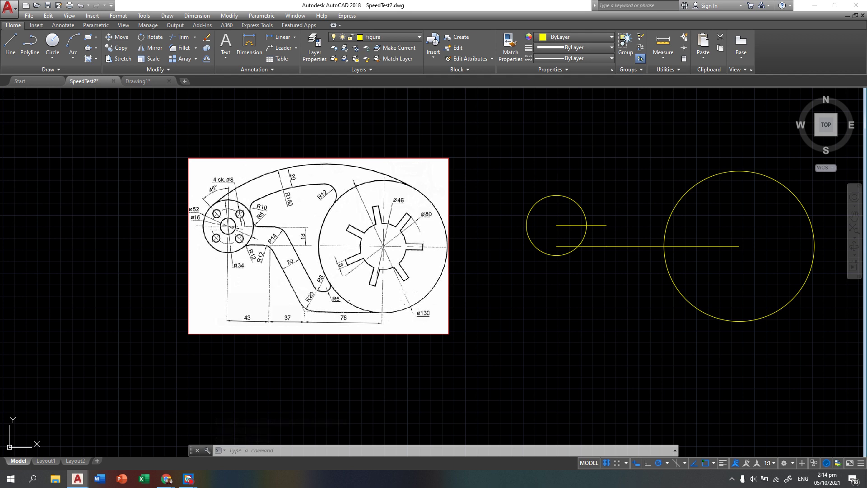
Step: Draw a concentric circle of diameter 16 at the center of the 52 diameter circle
key("Return")
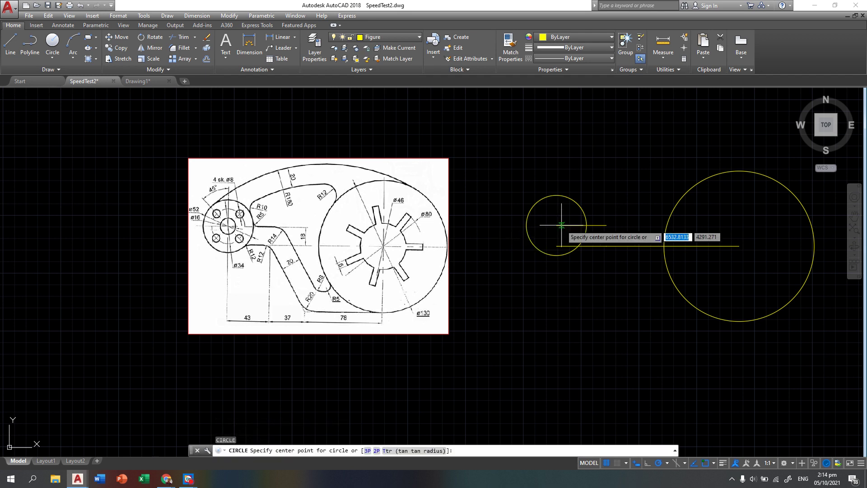
left_click(557, 225)
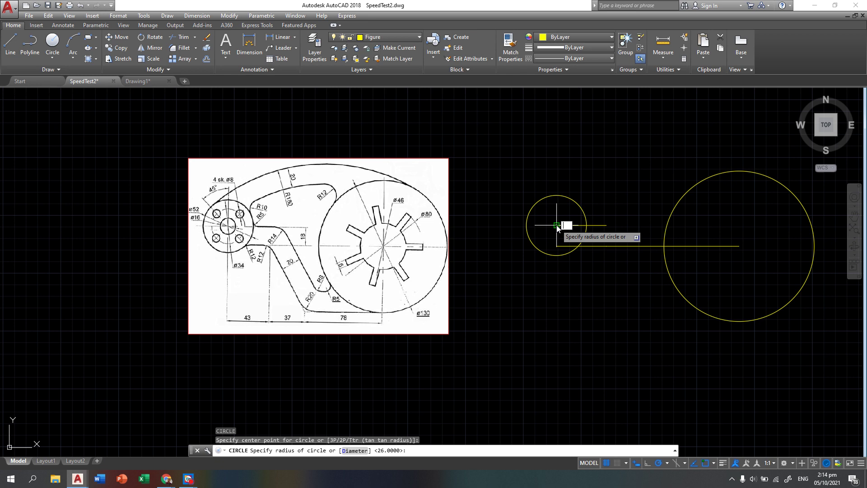
type("d")
key("Return")
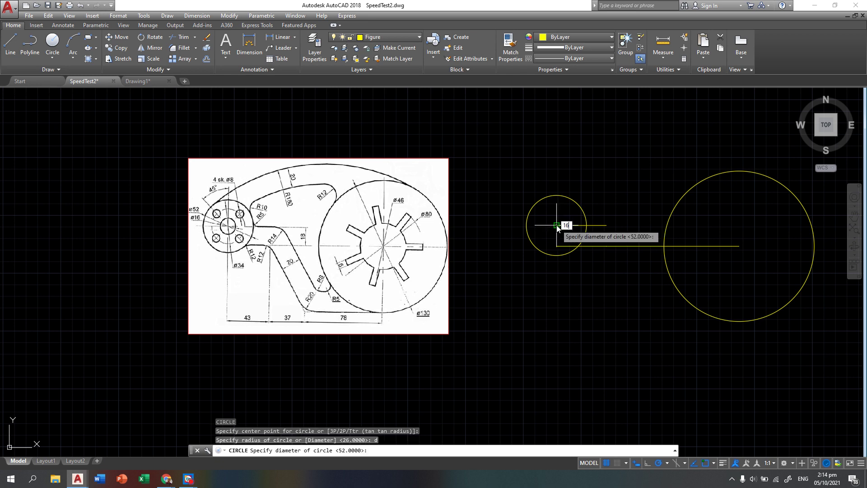
key("Return")
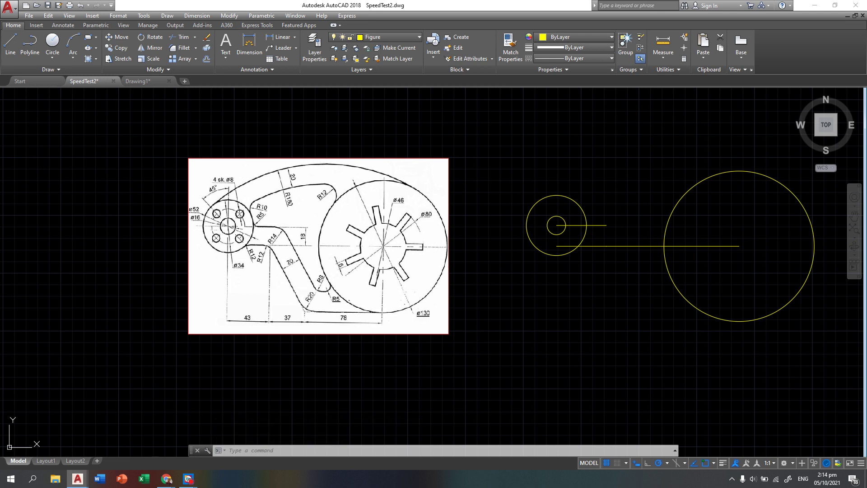
Step: Add a circle of diameter 34 concentric with the 52 and 16 diameter circles, following the reference image
scroll(217, 233, "up", 6)
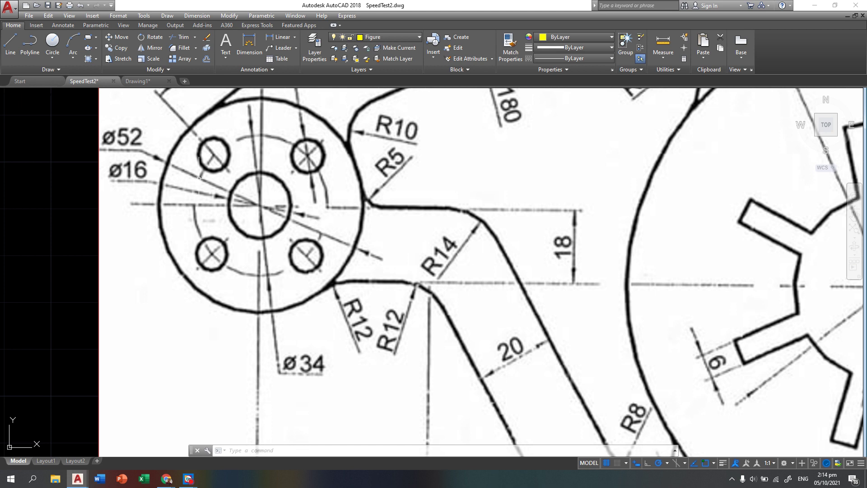
scroll(203, 168, "down", 2)
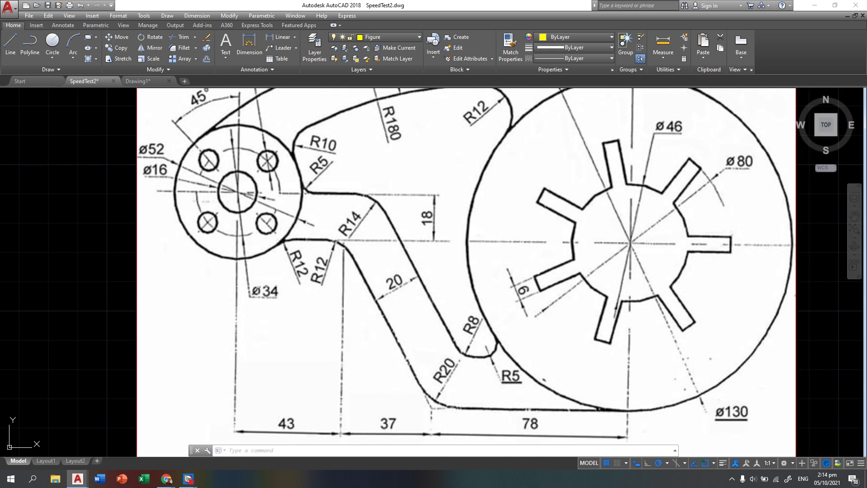
scroll(265, 256, "down", 4)
type("c")
key("Return")
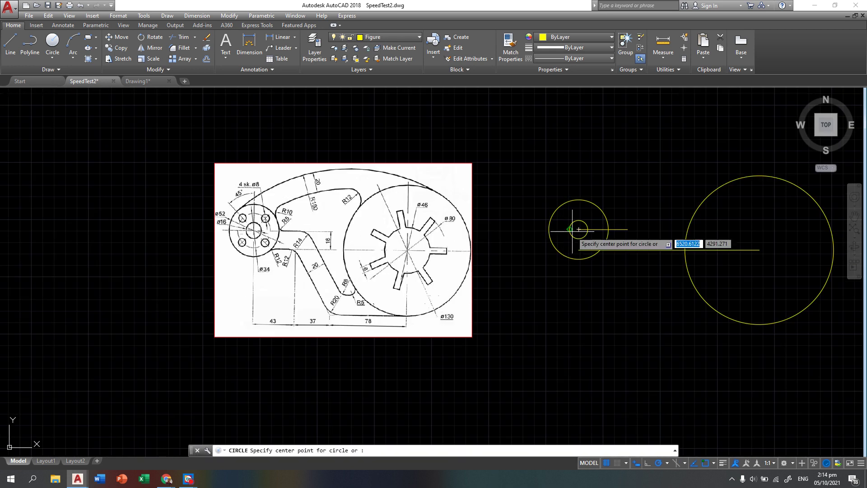
left_click(579, 229)
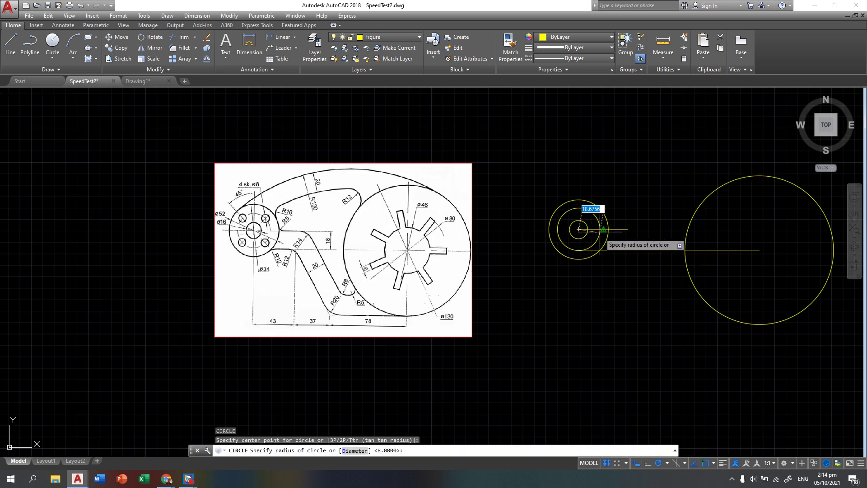
type("d")
key("Return")
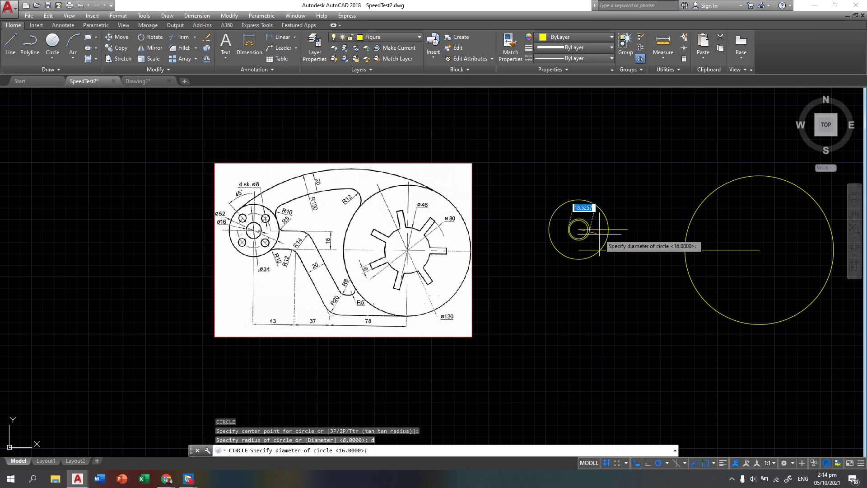
type("34")
key("Return")
scroll(567, 203, "up", 2)
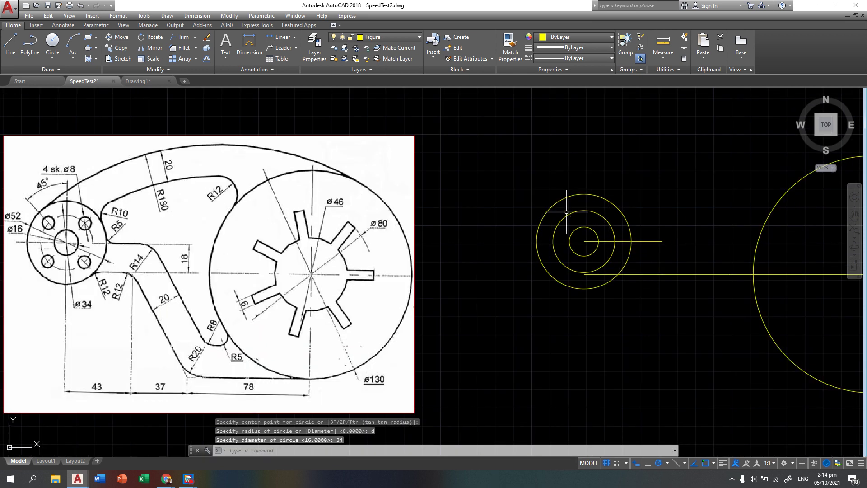
key("Escape")
key("Escape")
key("Escape")
Step: Draw a line of length 34 at 135 degrees from the center of the concentric circles
type("l")
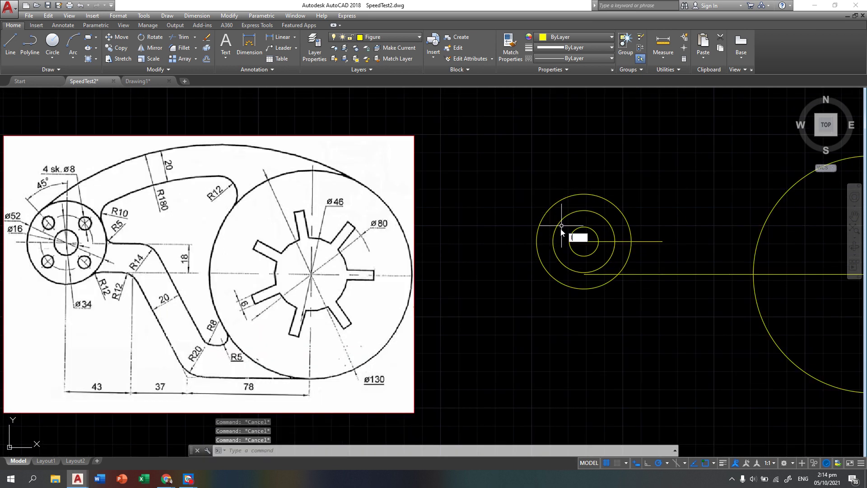
key("Return")
left_click(583, 242)
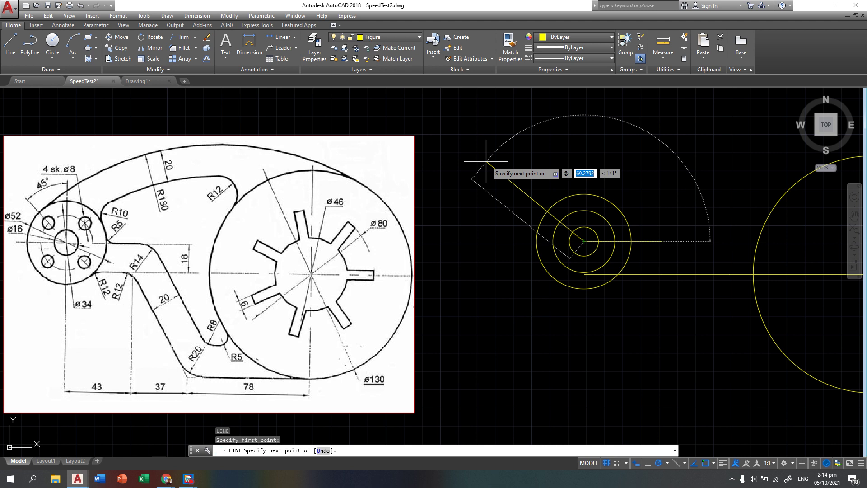
type("34")
key("Tab")
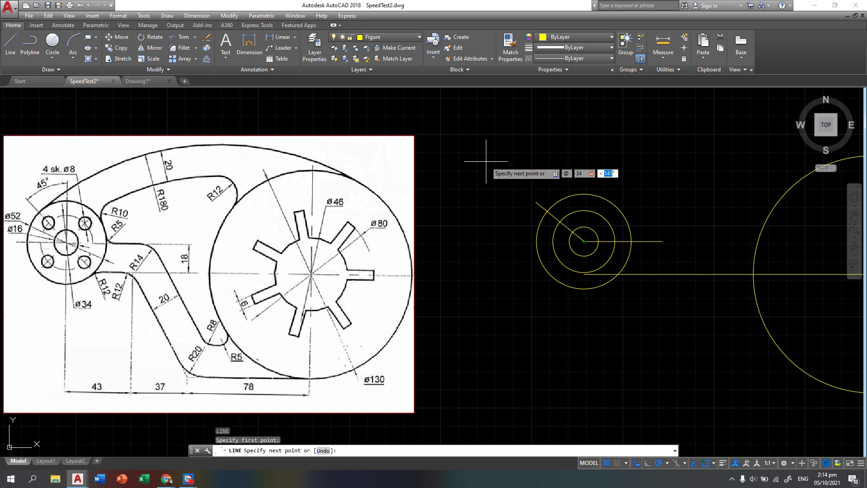
type("135")
key("Return")
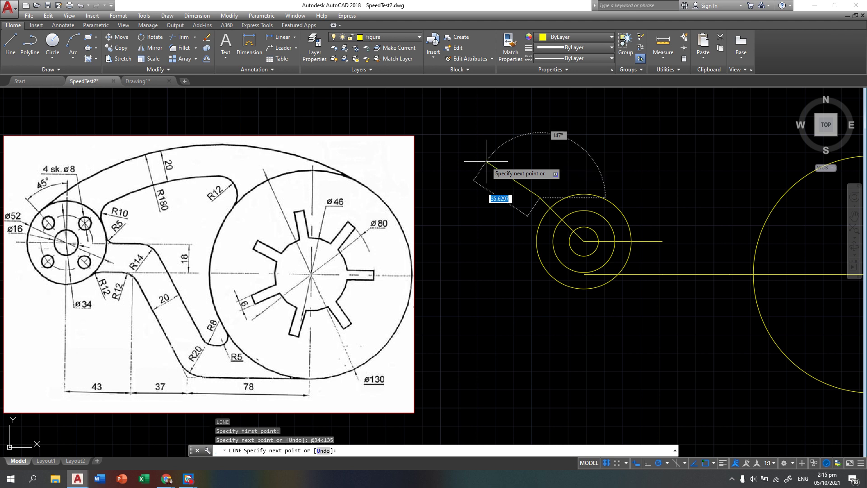
key("Escape")
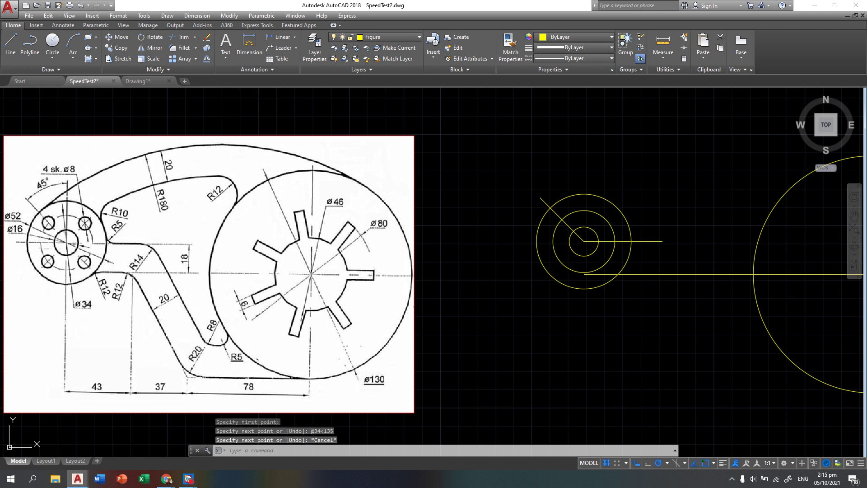
Step: Draw a circle of diameter 8 centered where the 135-degree line crosses the 34 diameter circle
type("c")
key("Return")
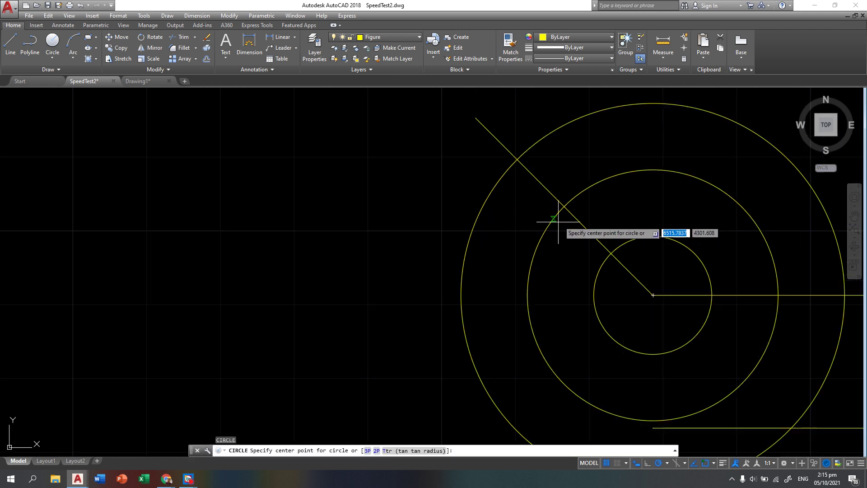
scroll(562, 219, "up", 5)
left_click(563, 206)
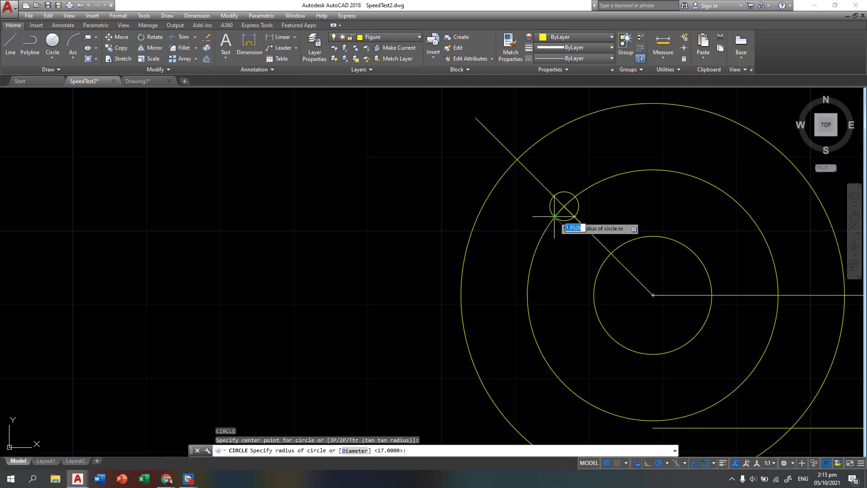
type("d")
key("Return")
type("8")
key("Return")
scroll(559, 230, "down", 4)
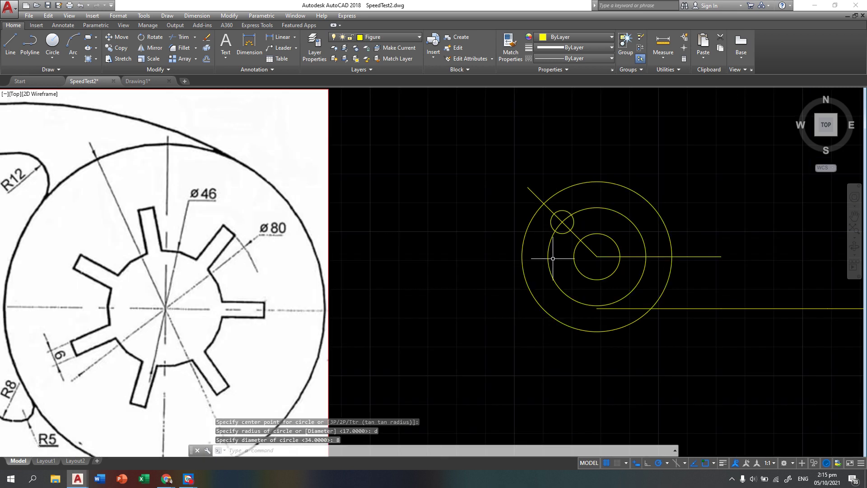
Step: Create a polar array of the 8 diameter circle with 4 items around the center of the hub circles
scroll(459, 232, "down", 3)
scroll(461, 228, "up", 3)
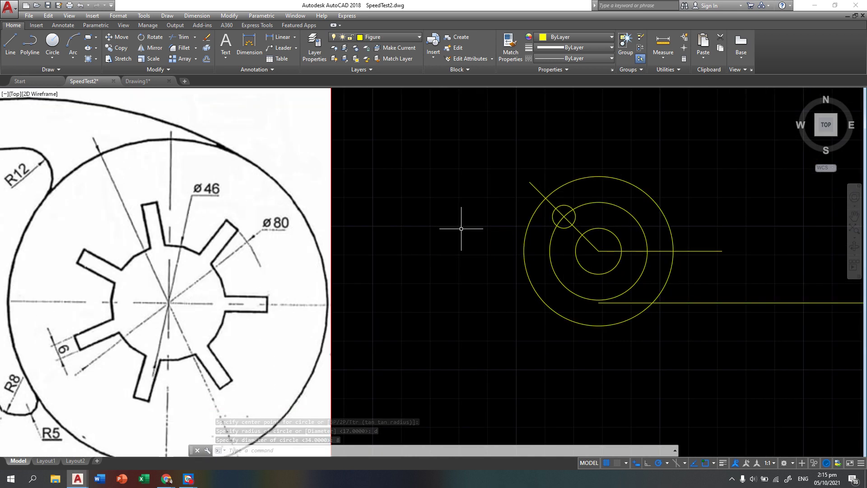
scroll(459, 227, "down", 2)
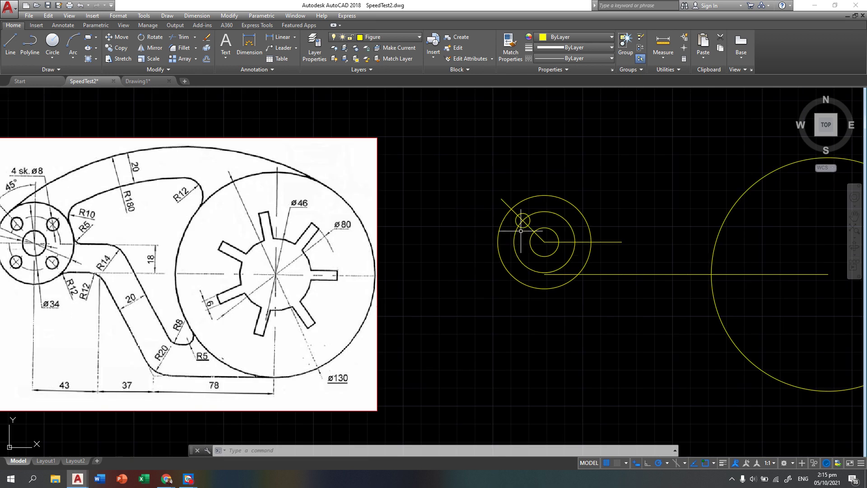
left_click(521, 227)
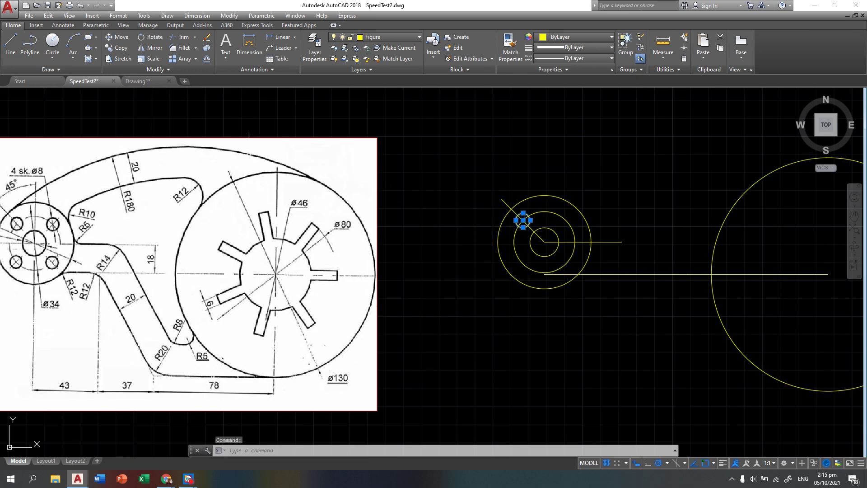
left_click(195, 60)
left_click(190, 108)
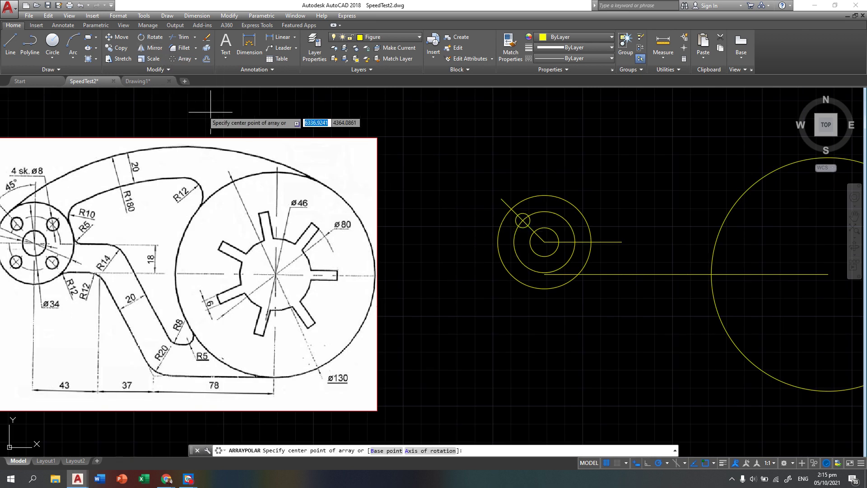
left_click(545, 242)
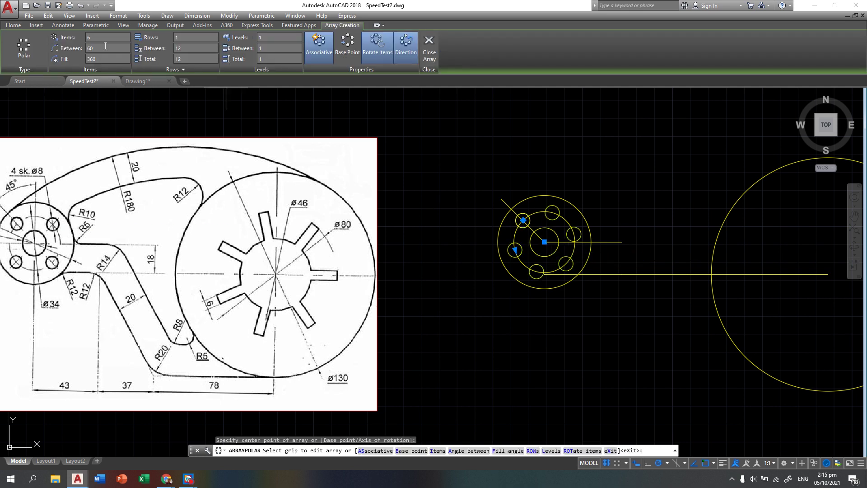
left_click(98, 37)
type("4")
key("Return")
scroll(231, 210, "down", 2)
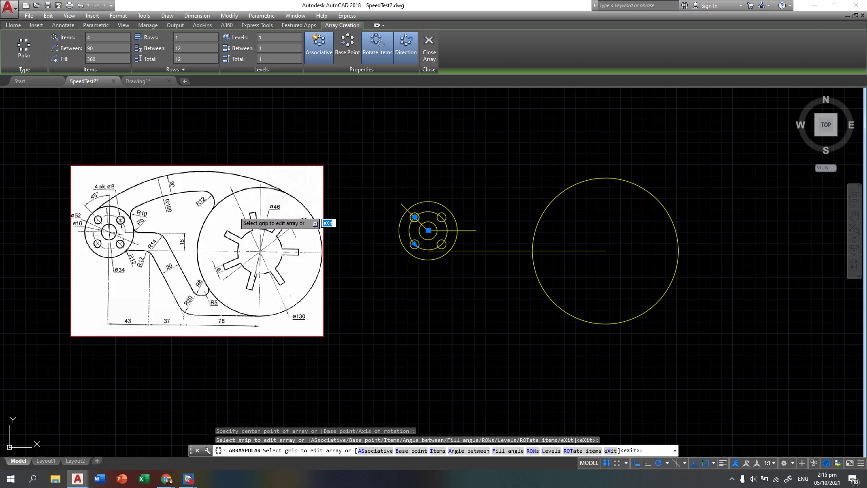
left_click(429, 45)
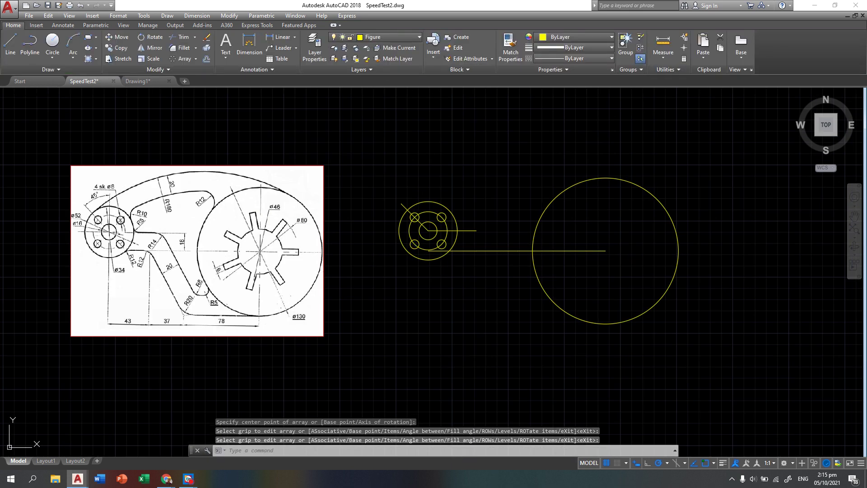
Step: Move the 34 diameter bolt circle to the Dimension layer
scroll(208, 245, "up", 2)
key("Escape")
left_click(554, 251)
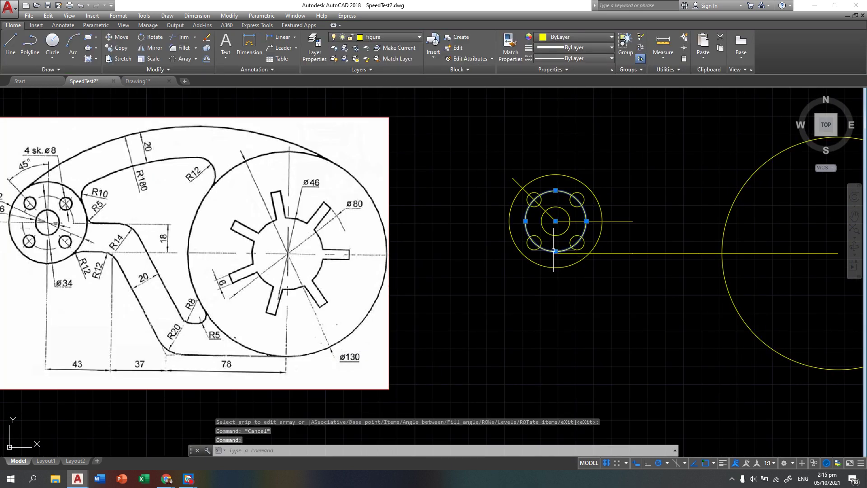
left_click(388, 36)
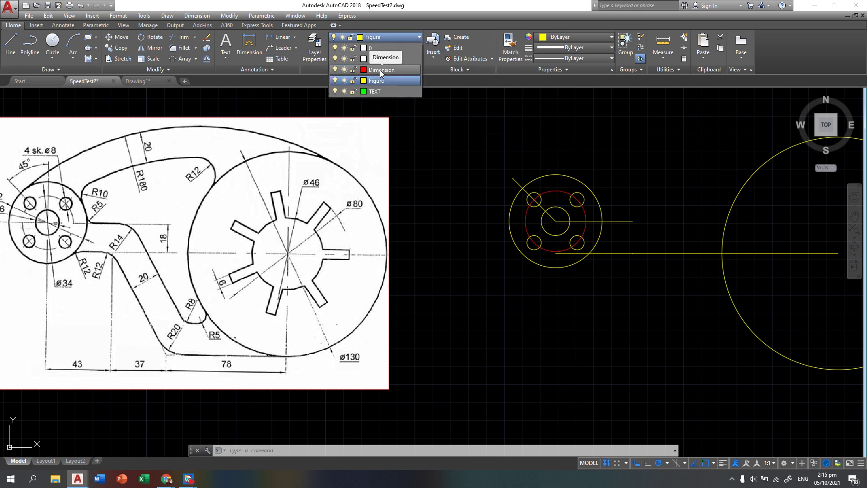
left_click(380, 69)
key("Escape")
scroll(459, 309, "down", 2)
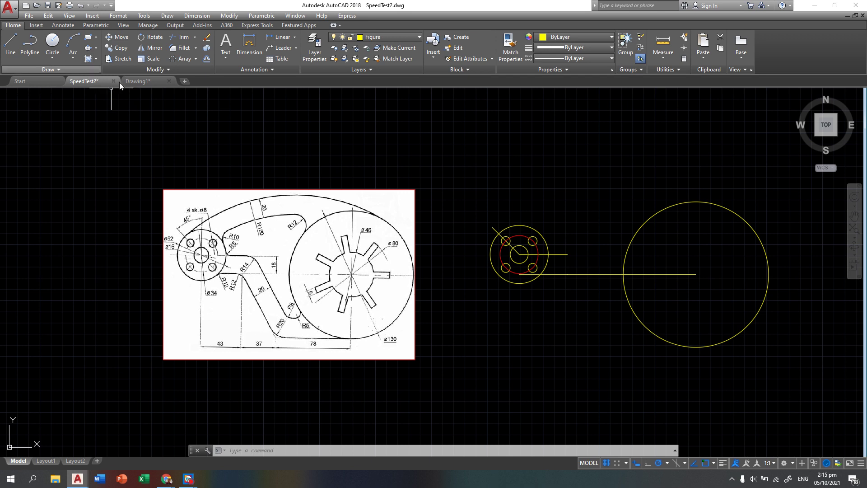
Step: Draw a tangent-tangent-radius circle of radius 180 touching the outer hub circle and the upper side of the 130 diameter wheel circle
type("c")
key("Return")
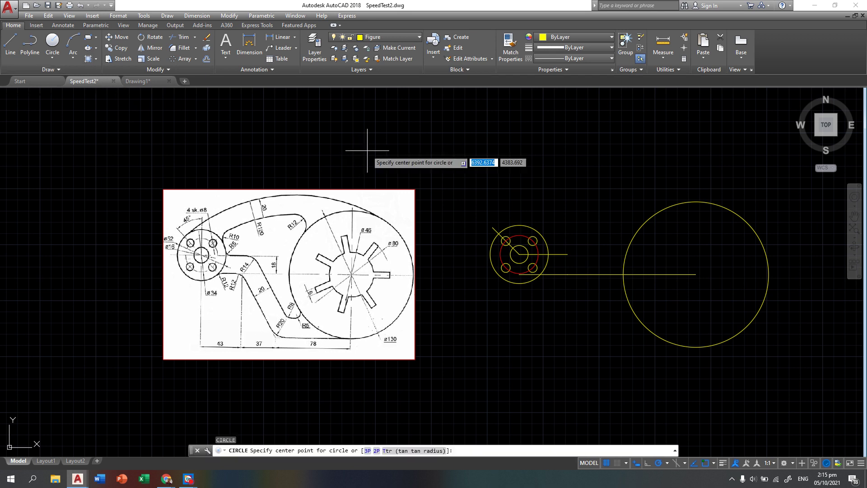
type("ttr")
key("Return")
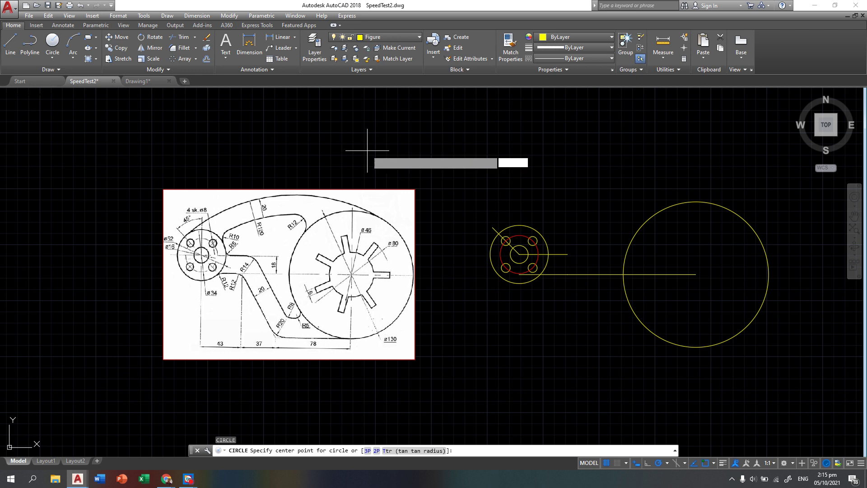
left_click(489, 242)
left_click(713, 203)
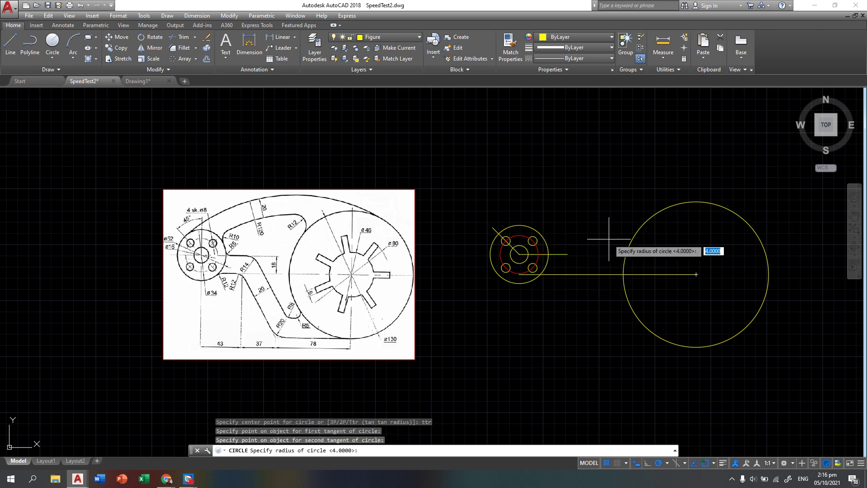
type("180")
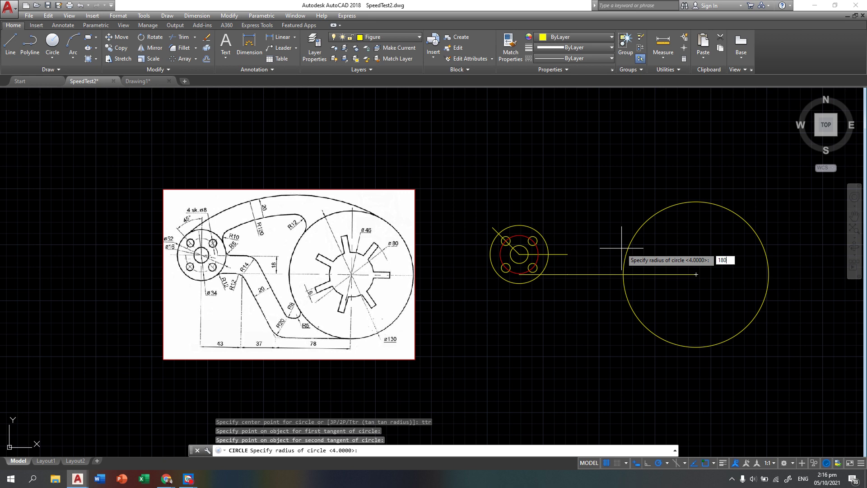
key("Return")
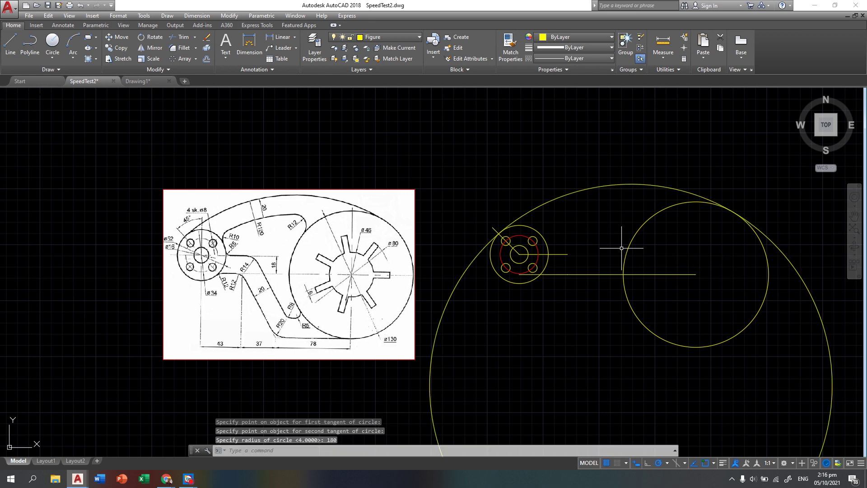
scroll(589, 195, "down", 2)
scroll(583, 239, "up", 2)
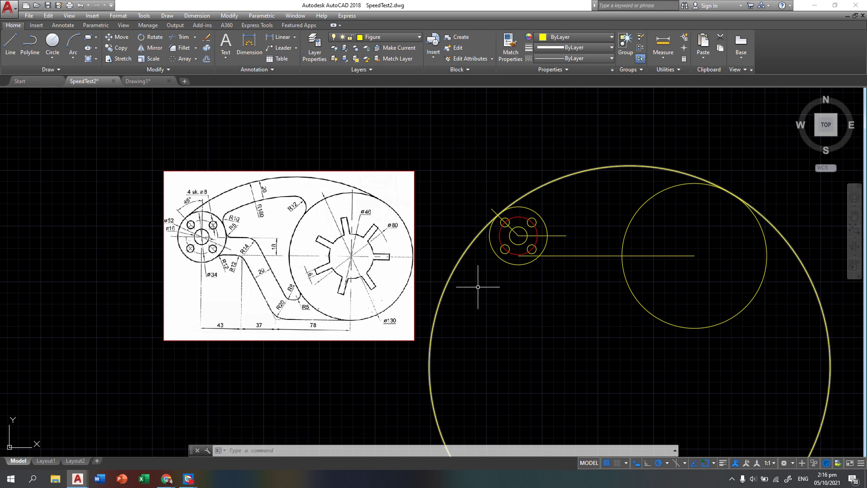
Step: Trim away the lower part of the radius 180 circle, keeping the upper arc between the hub and the wheel
type("tr")
key("Return")
key("Return")
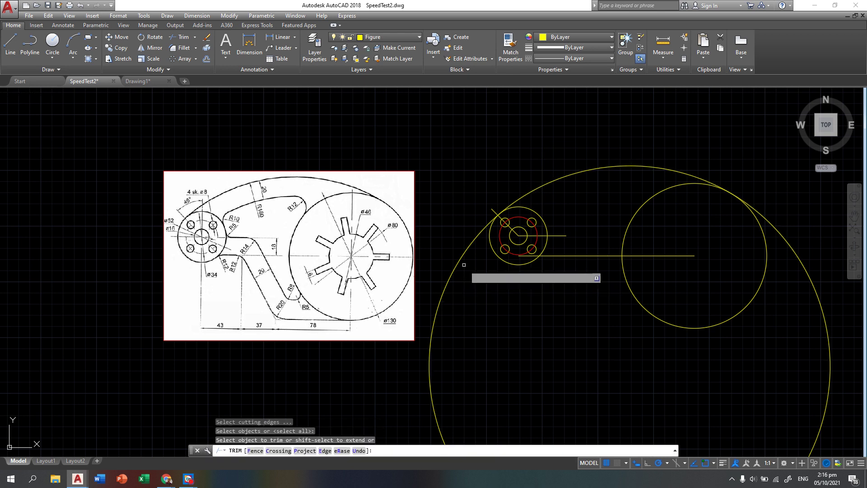
left_click(461, 260)
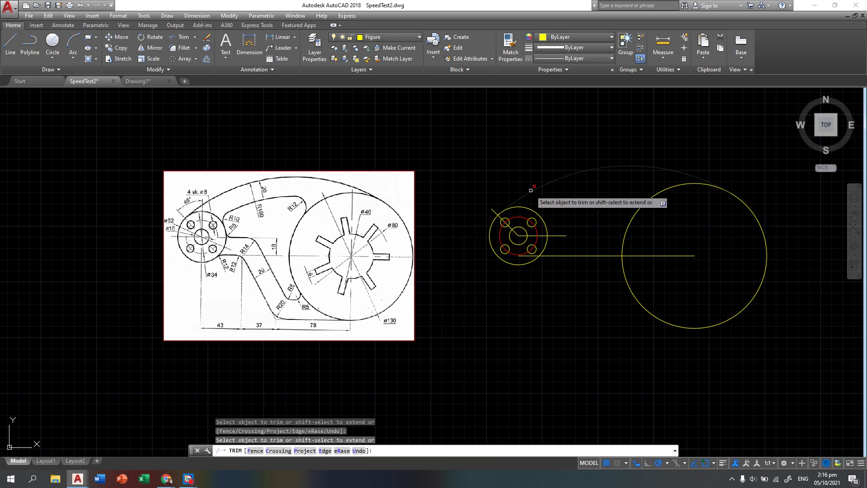
key("Escape")
key("Escape")
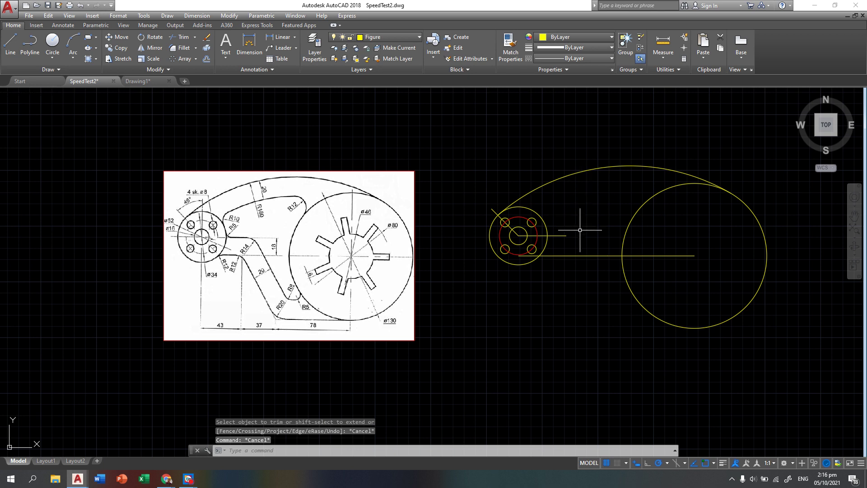
Step: Offset the radius 180 arc inward by 20
type("o")
key("Return")
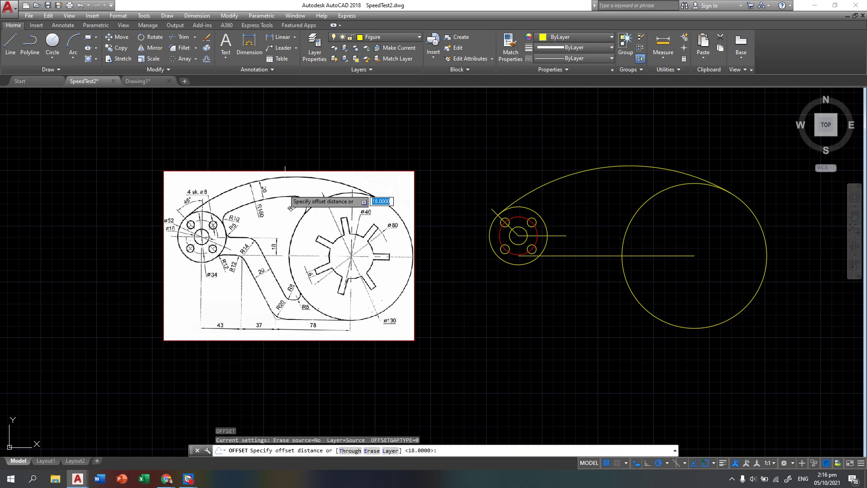
type("20")
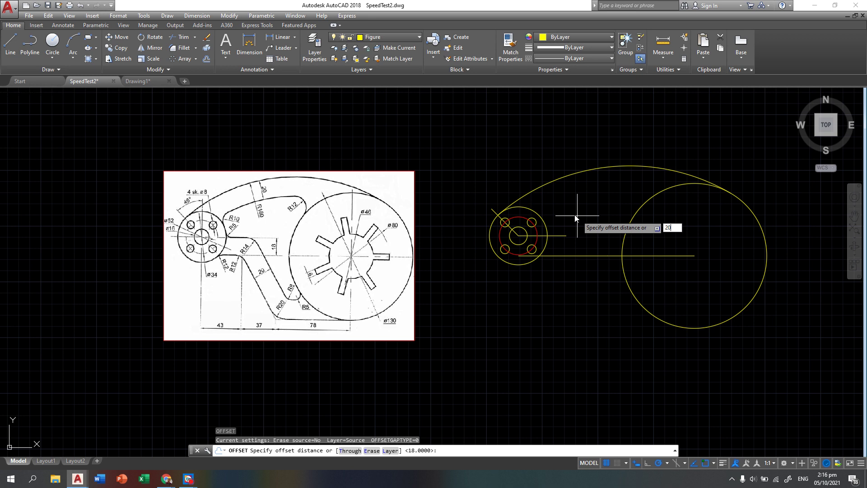
key("Return")
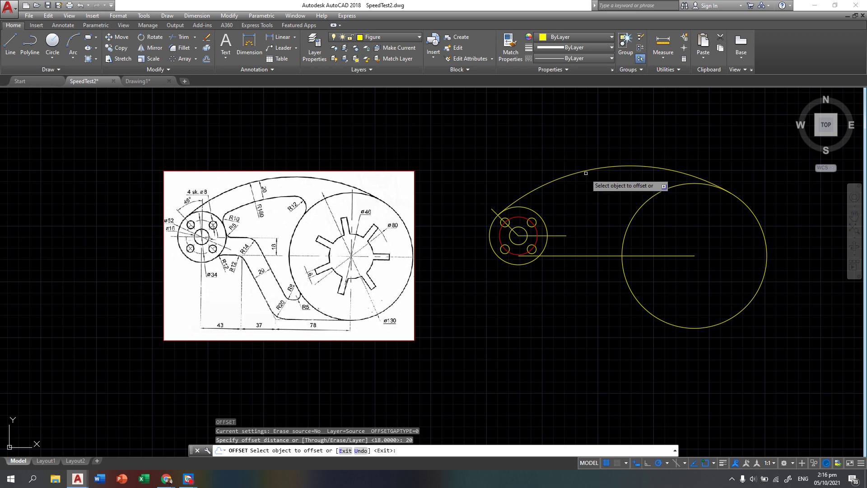
left_click(585, 171)
left_click(582, 206)
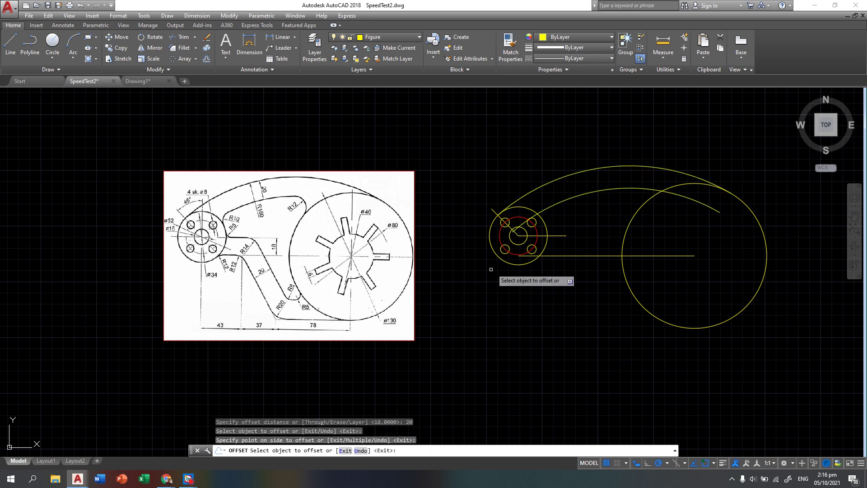
key("Escape")
key("Escape")
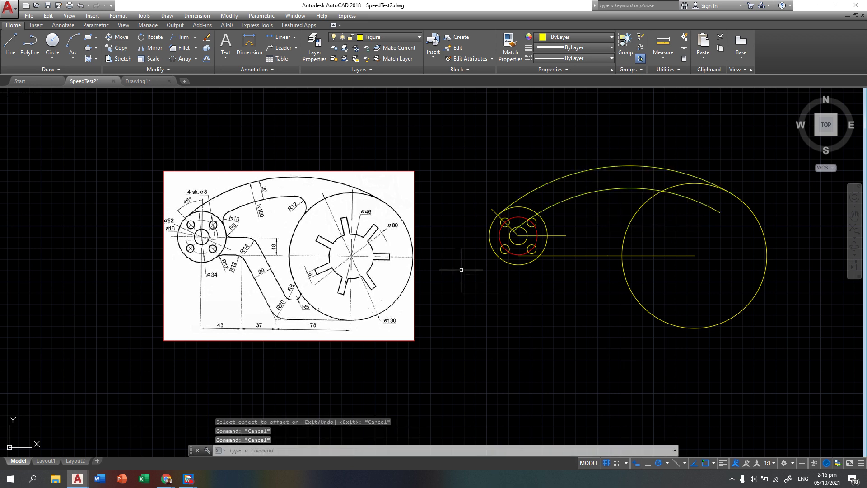
Step: Draw a horizontal line leftward from the bottom quadrant of the wheel circle to directly below the short hub line's right end
middle_click_drag(536, 305, 498, 284)
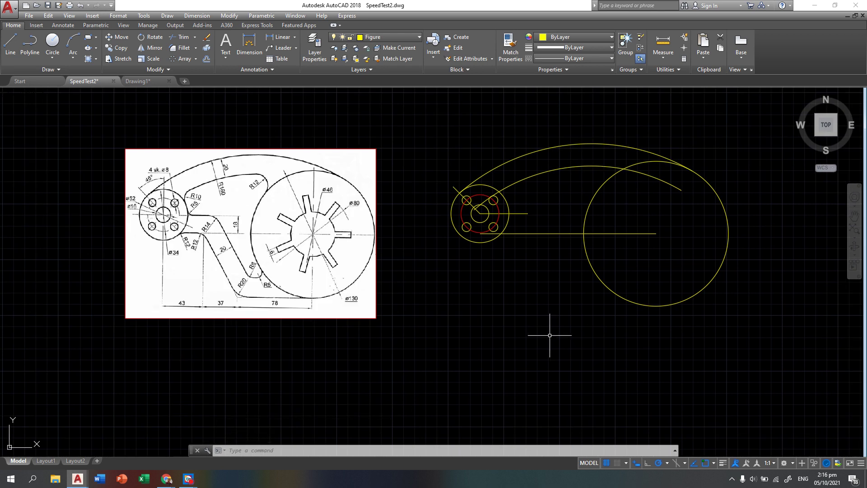
key("Return")
left_click(656, 306)
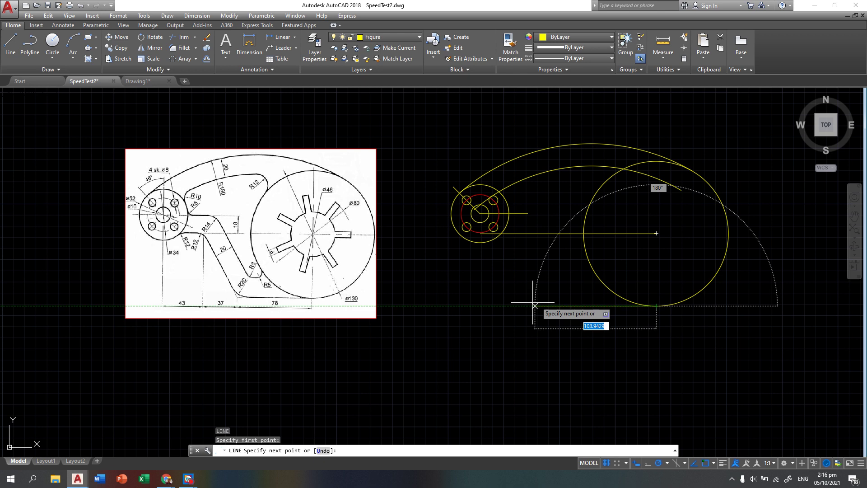
left_click(528, 305)
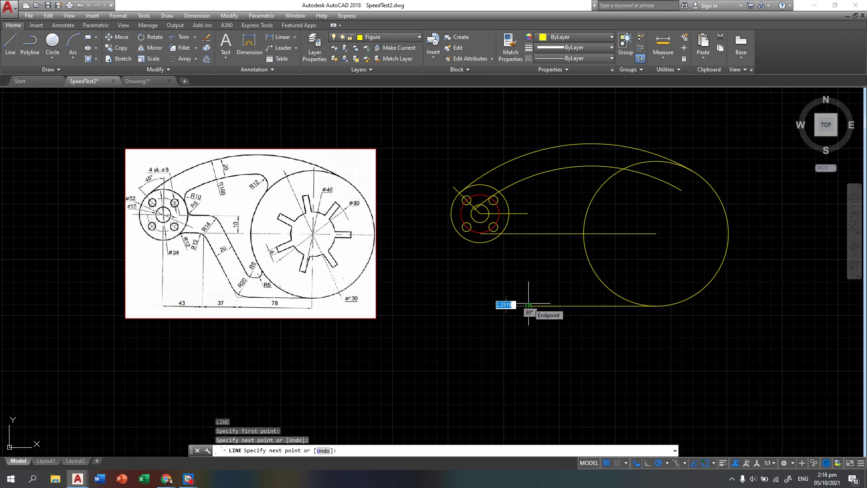
key("Return")
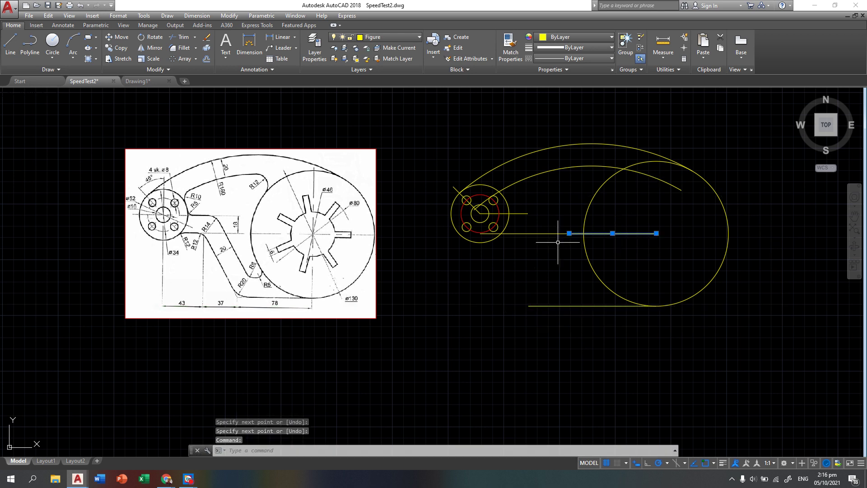
Step: Draw a vertical line about 88 long downward from the joint between the 37 and 78 segments, crossing the bottom horizontal line
key("Return")
left_click(569, 233)
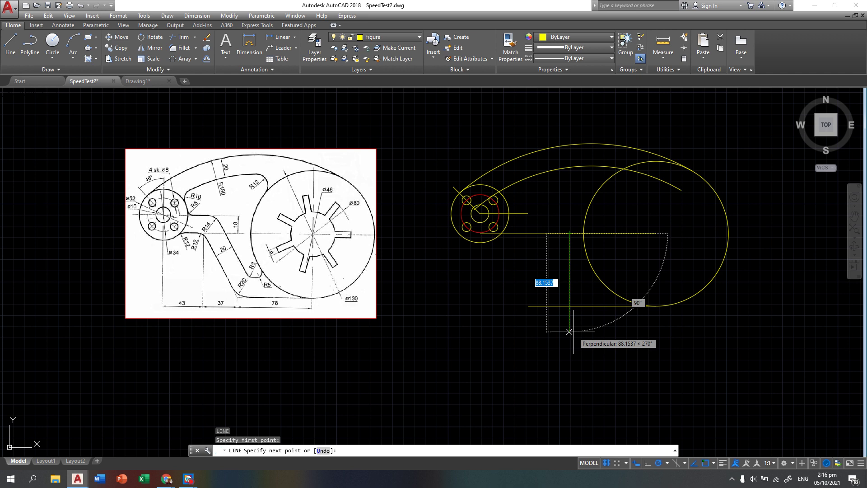
left_click(568, 331)
key("Return")
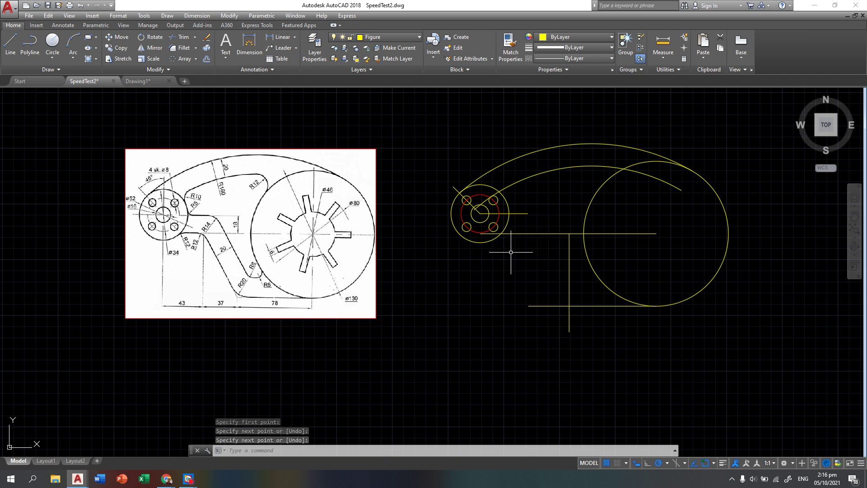
Step: Draw a slanted line from the joint of the 43 and 37 segments to the intersection of the vertical and bottom horizontal lines
key("Return")
left_click(528, 234)
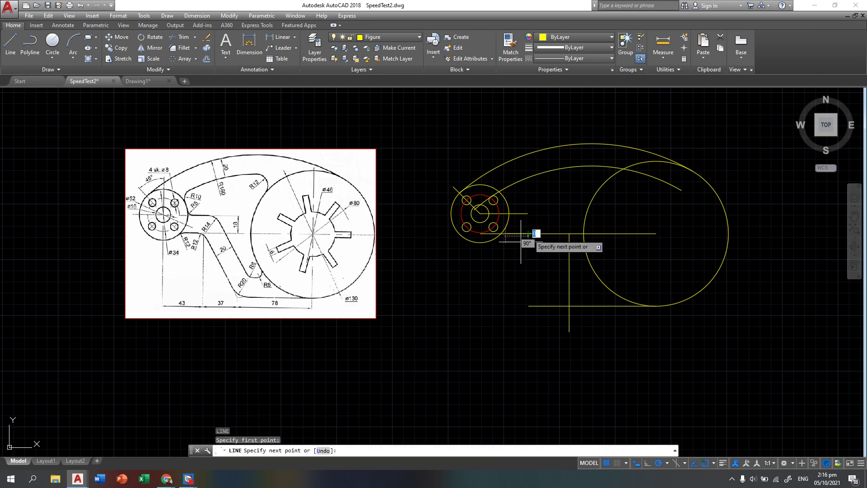
left_click(569, 305)
key("Return")
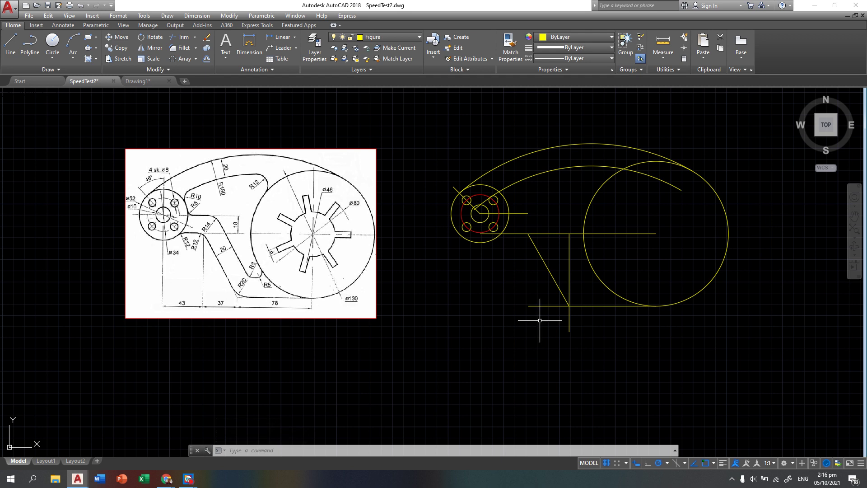
Step: Draw an 80 diameter circle concentric with the large wheel circle
type("c")
key("Return")
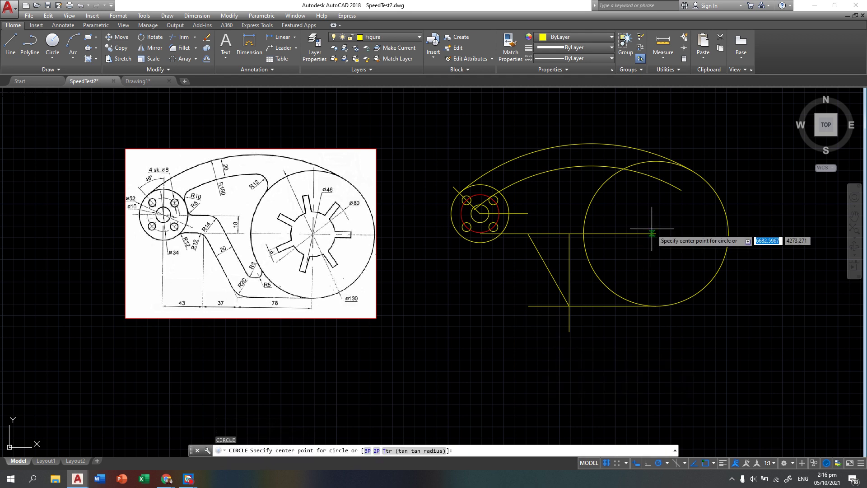
left_click(656, 234)
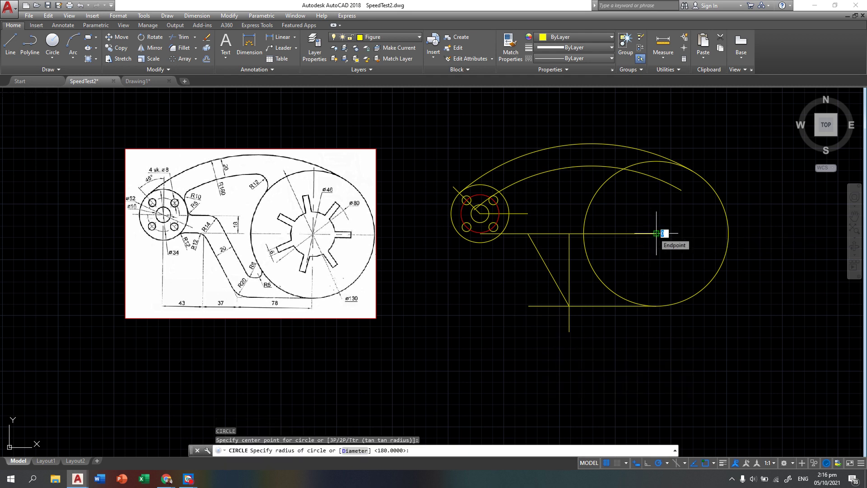
type("d")
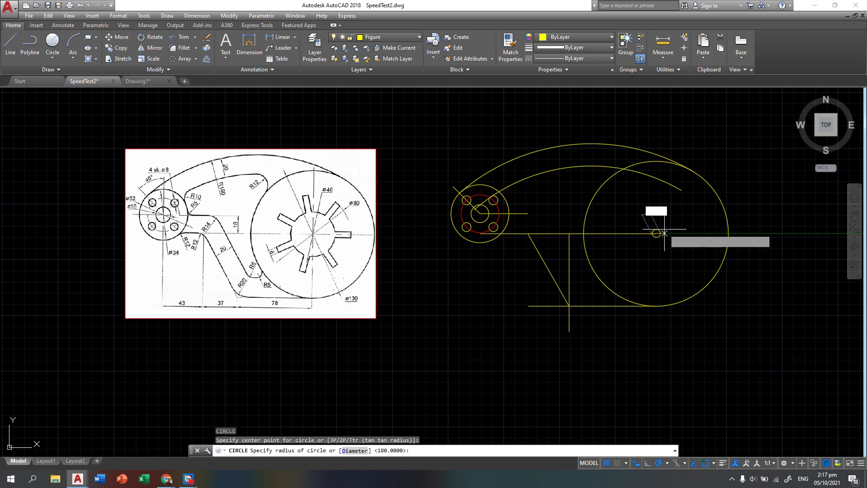
key("Return")
key("Escape")
key("Escape")
key("Escape")
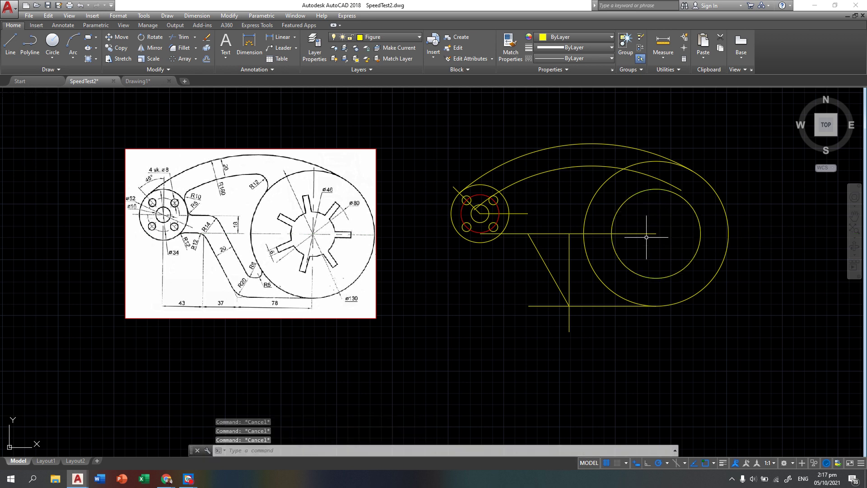
Step: Draw a 46 diameter circle at the wheel's centre
type("c")
key("Return")
left_click(656, 234)
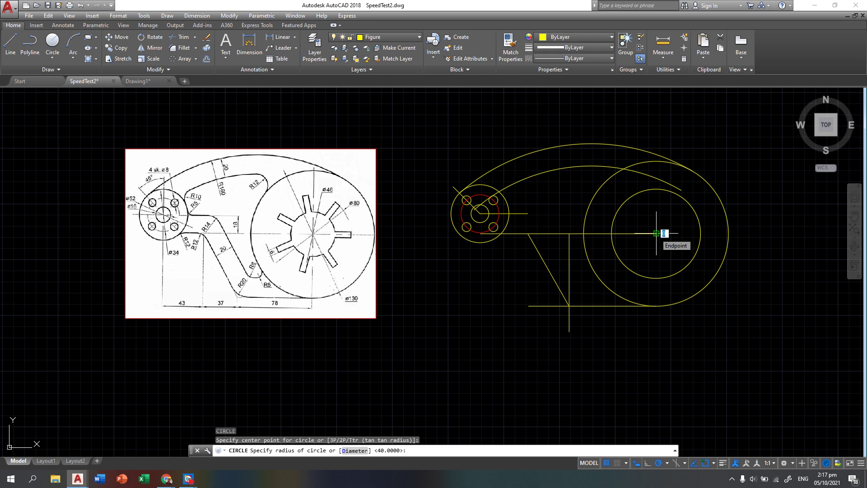
type("d")
key("Return")
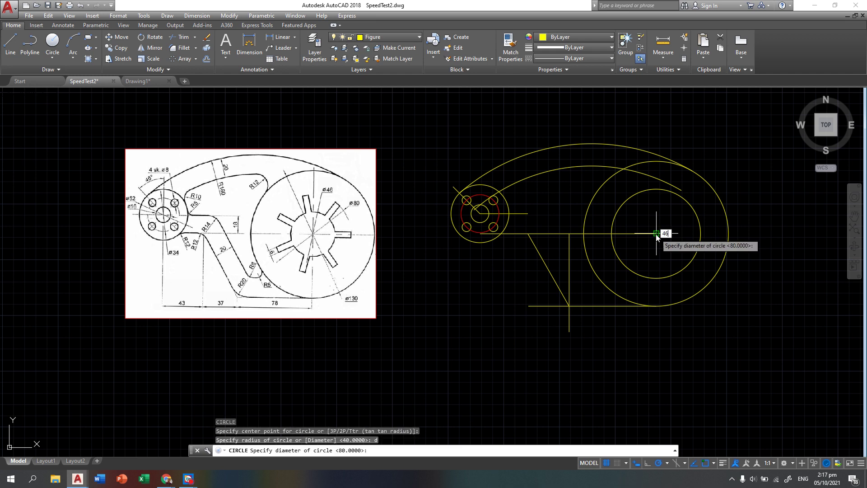
type("46")
key("Return")
key("Escape")
key("Escape")
key("Escape")
Step: Draw a line 23 long at 100 degrees from the wheel's centre to the 46 diameter circle
scroll(642, 219, "up", 2)
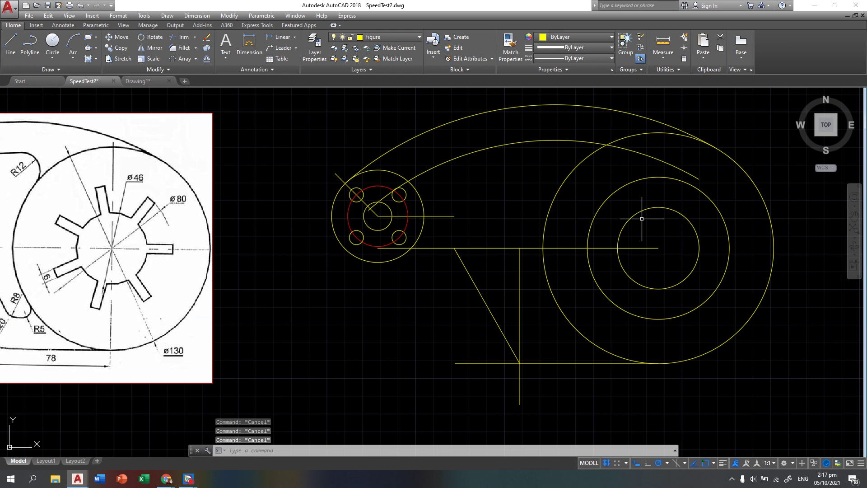
type("l")
key("Return")
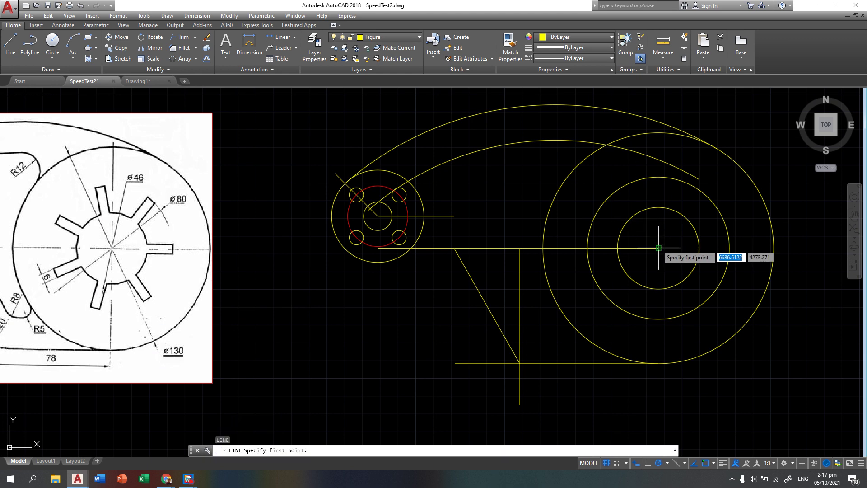
left_click(658, 247)
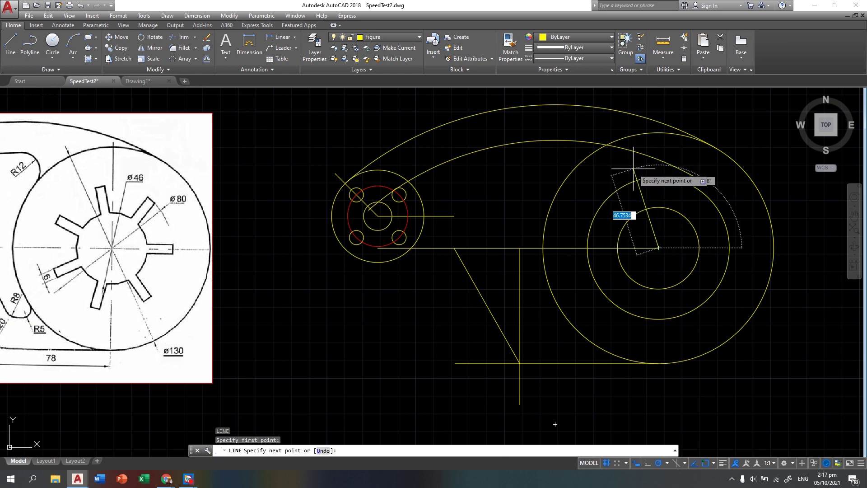
key("shift")
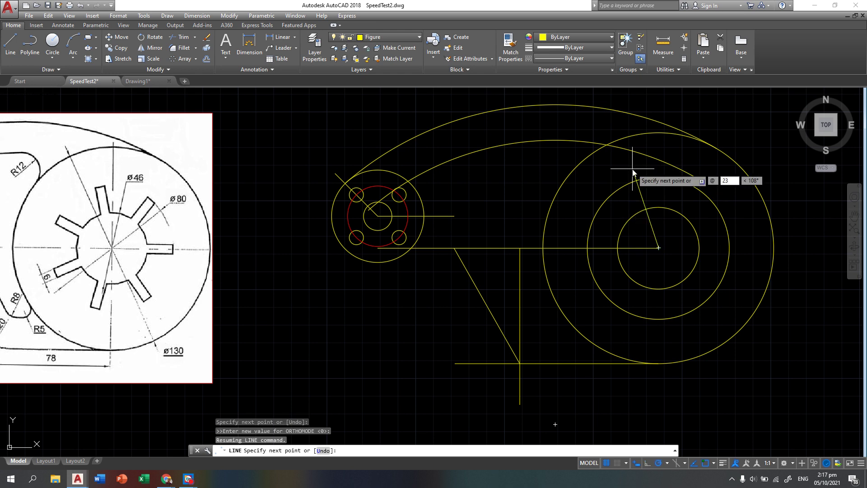
key("Tab")
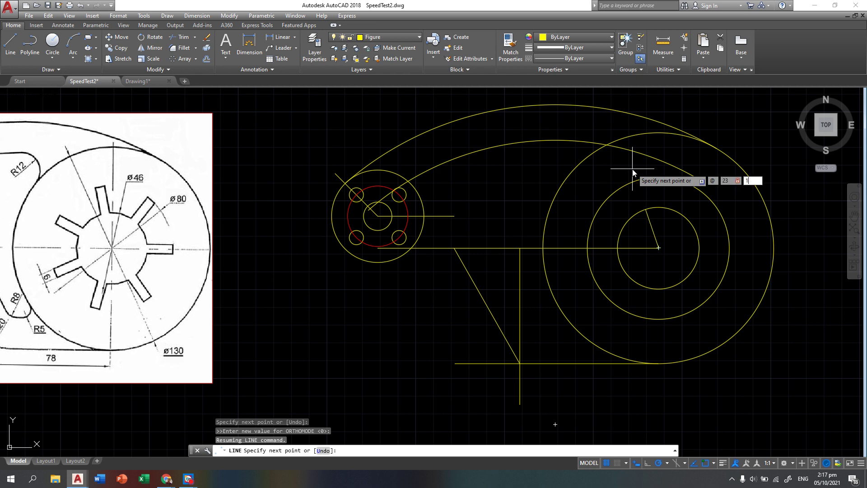
type("100")
key("Return")
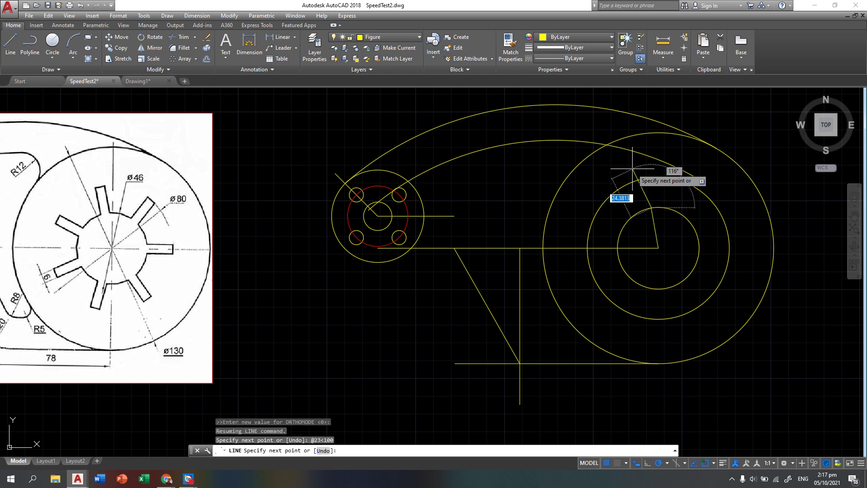
key("Escape")
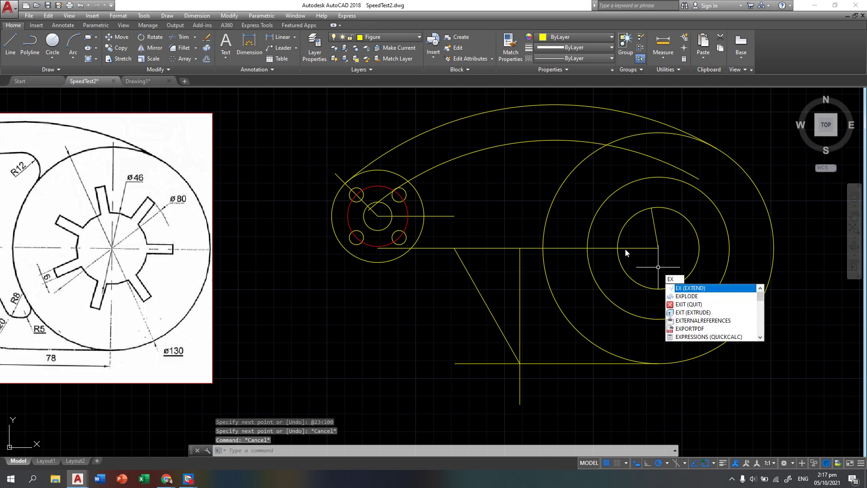
Step: Extend the 100-degree line outward to the 80 diameter circle
key("Return")
key("Return")
left_click(653, 219)
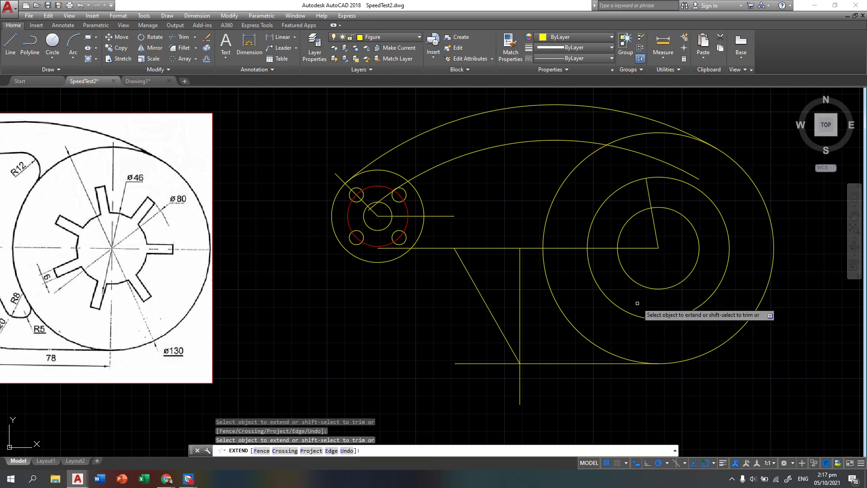
key("Escape")
key("Escape")
key("Escape")
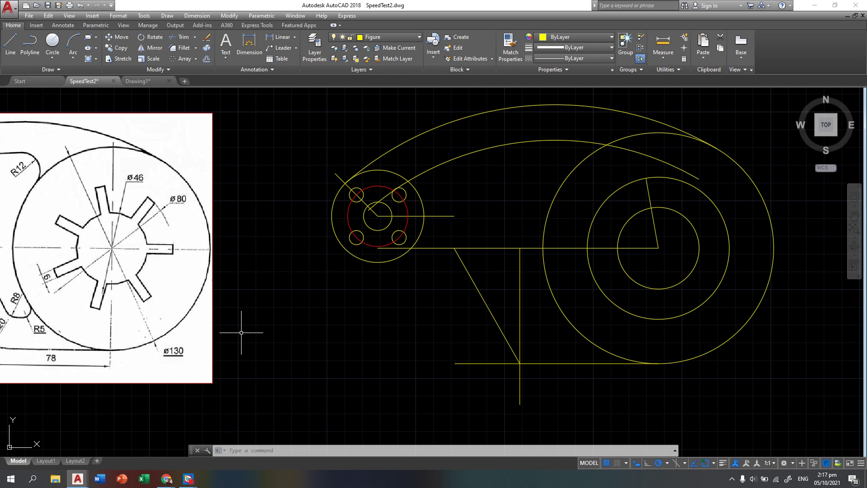
Step: Offset the 100-degree line by 3 to both sides to form the slot's edges
key("Escape")
type("o")
key("Return")
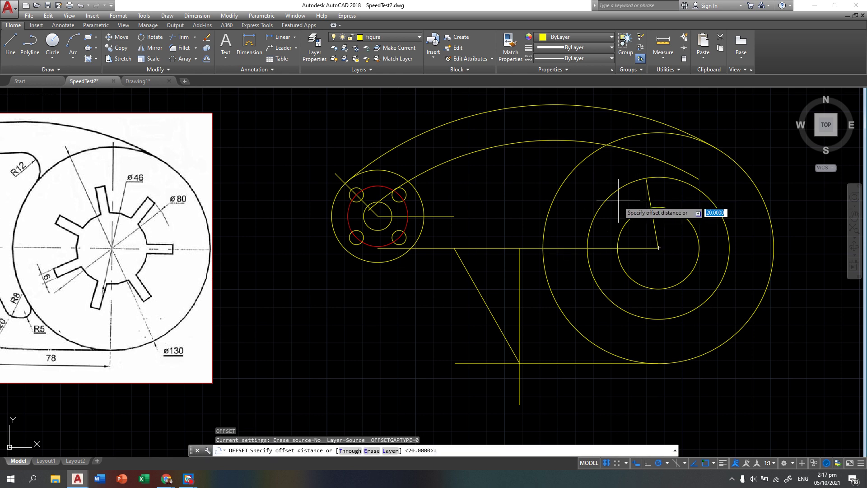
type("3")
key("Return")
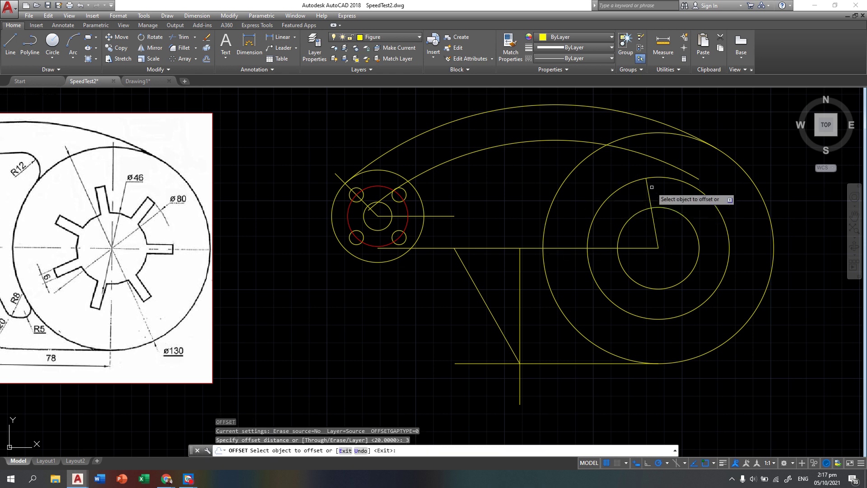
left_click(649, 191)
left_click(653, 194)
left_click(646, 194)
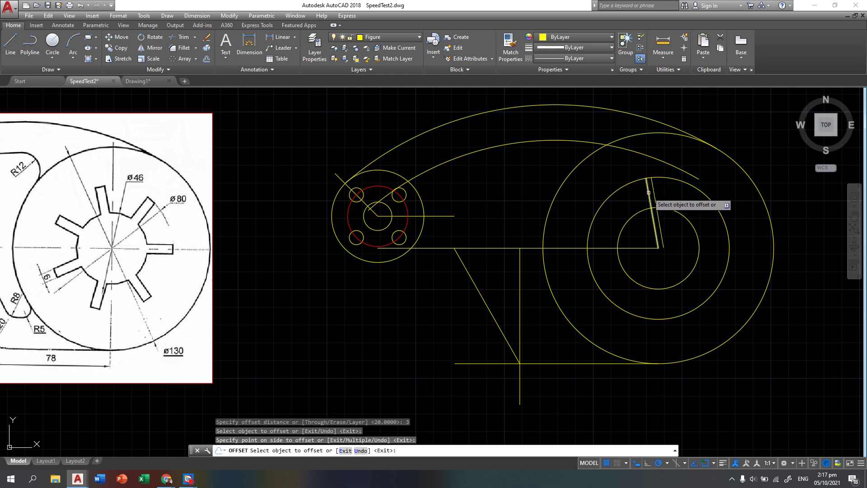
left_click(631, 201)
key("Escape")
key("Escape")
key("Escape")
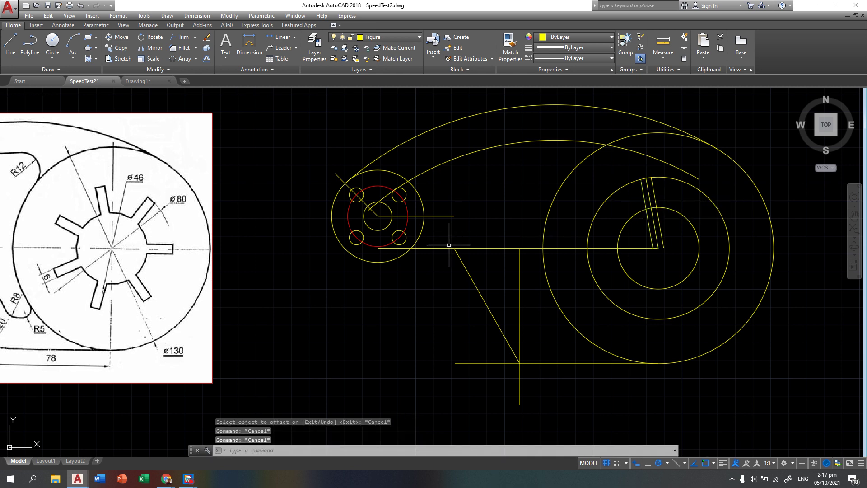
Step: Trim the 80 diameter circle outside the slot and the slot edges inside the 46 diameter circle
type("tr")
key("Return")
key("Return")
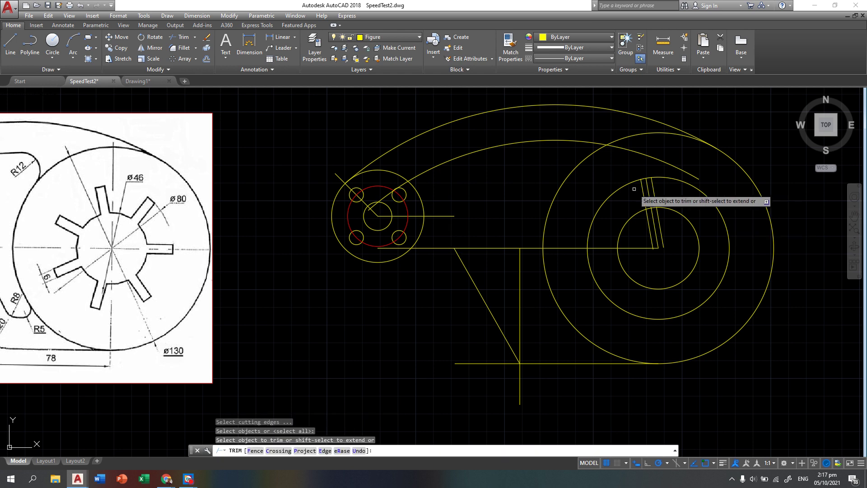
left_click_drag(625, 204, 609, 178)
left_click(608, 179)
left_click(708, 202)
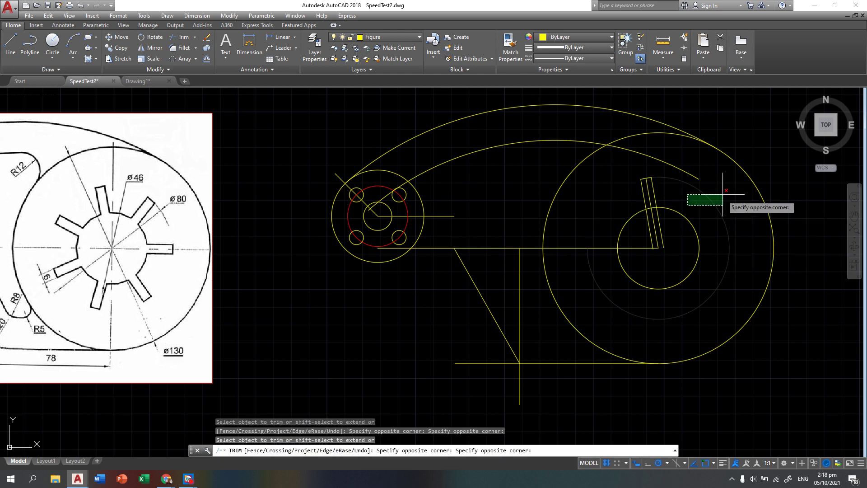
left_click(682, 189)
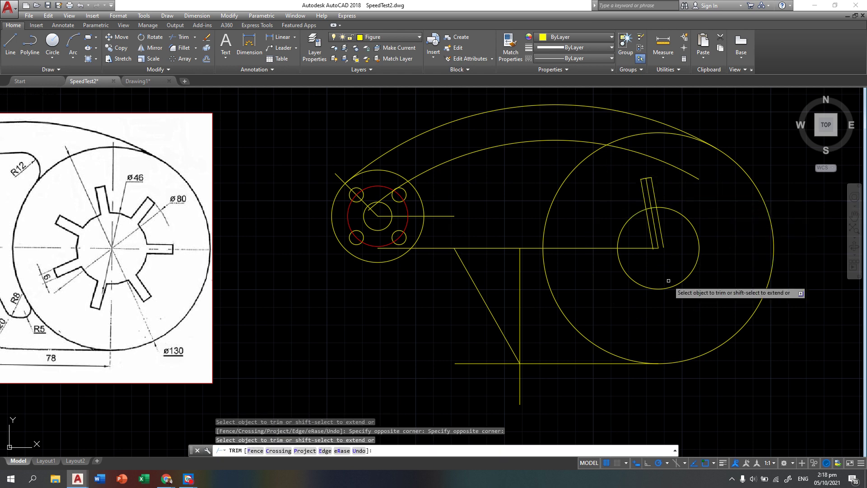
left_click(660, 219)
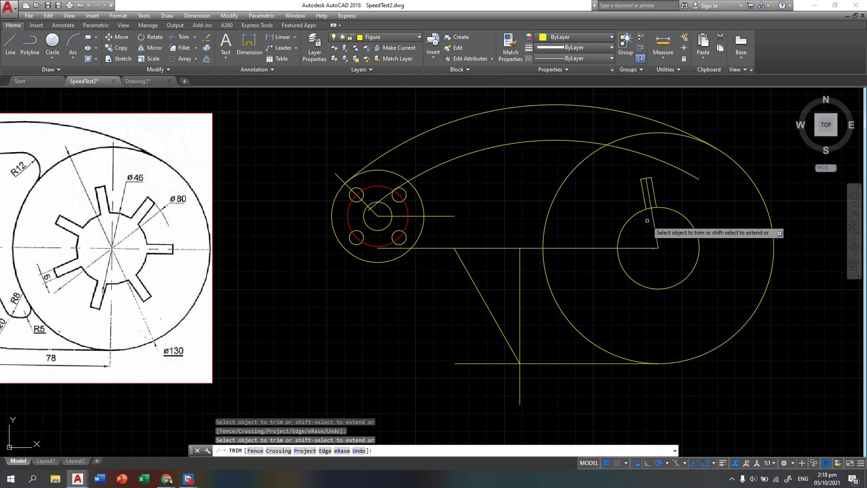
key("Escape")
Step: Delete the slot's 100-degree centre line
left_click(658, 228)
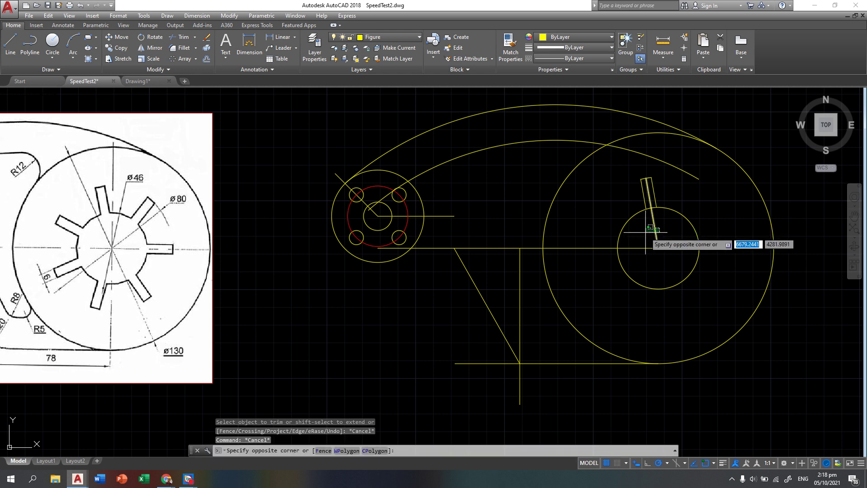
left_click(645, 232)
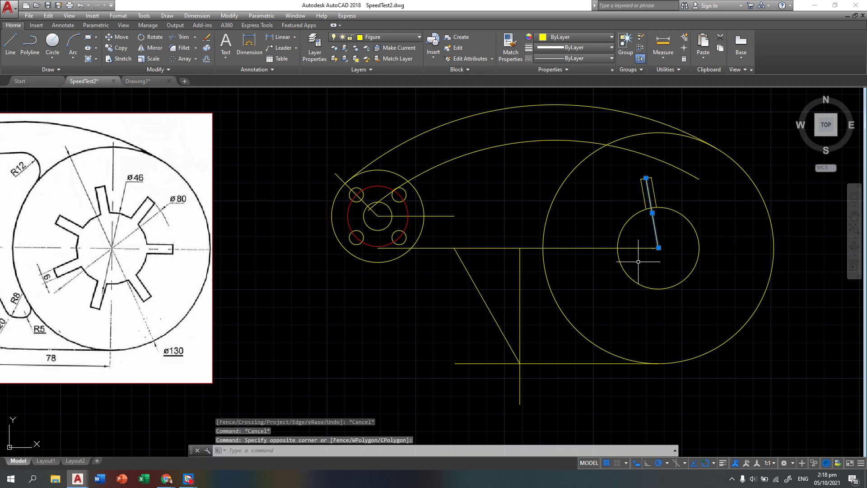
key("Delete")
key("Escape")
key("Escape")
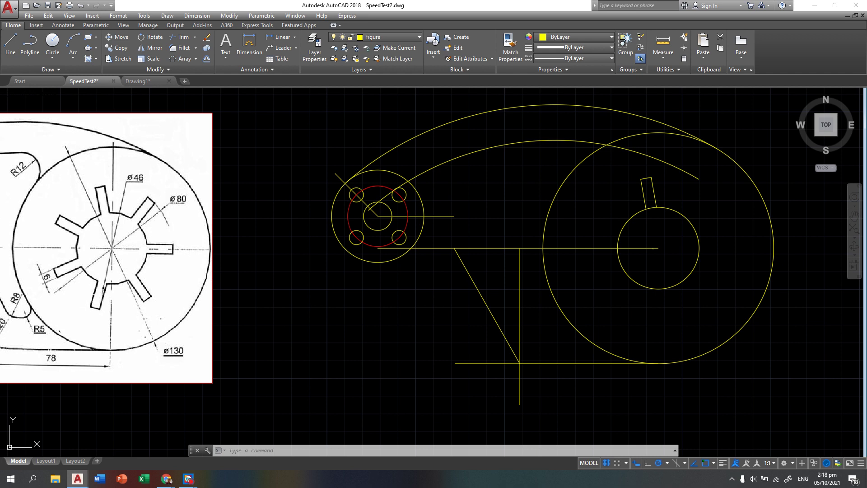
Step: Create a polar array of the slot's three lines around the wheel's centre with 7 items
left_click(191, 60)
left_click(659, 184)
left_click(621, 172)
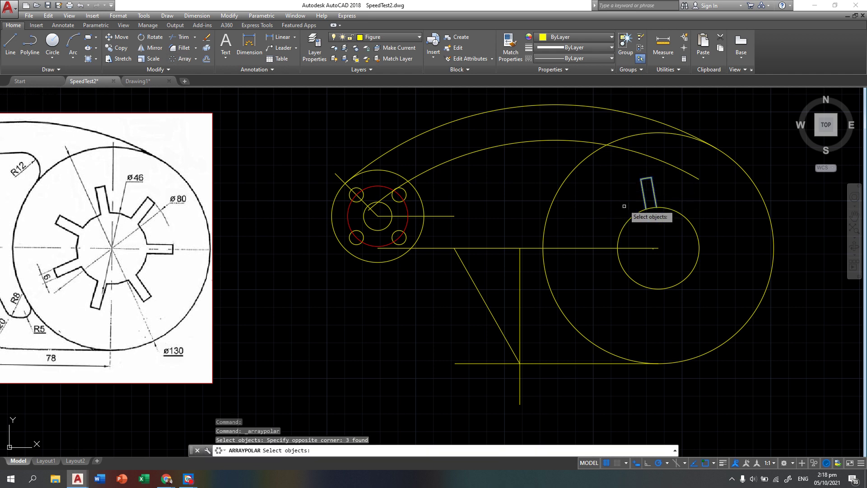
key("Return")
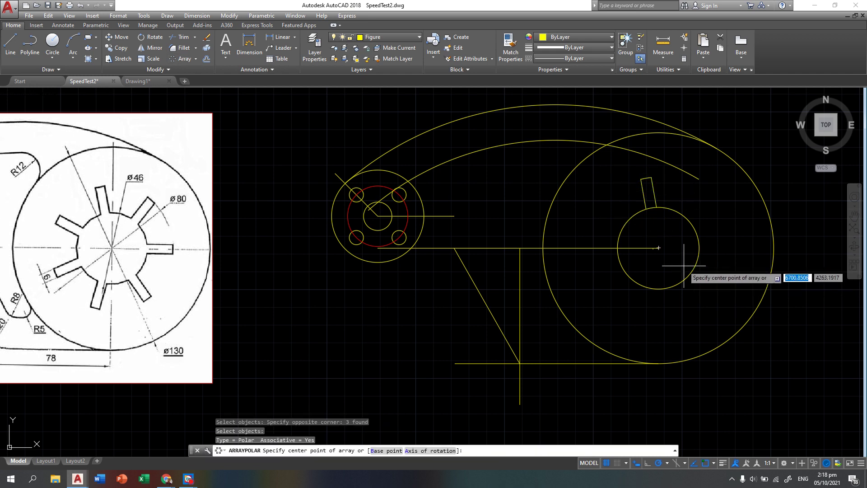
left_click(658, 248)
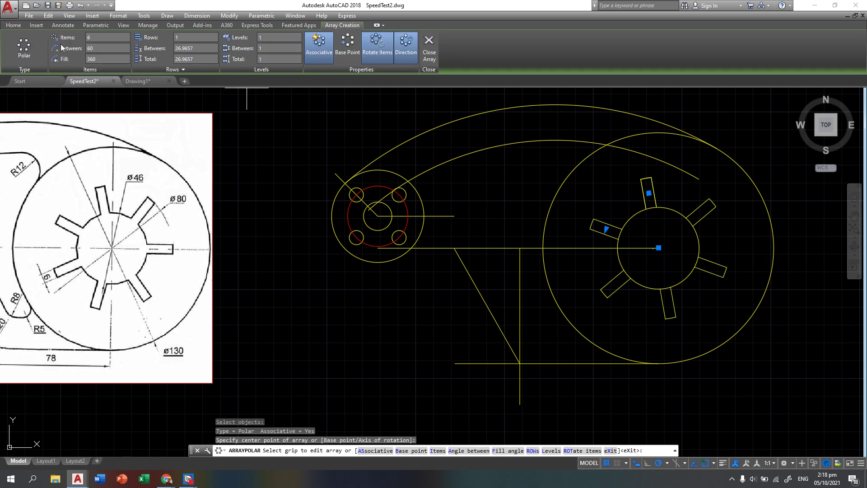
type("7")
key("Return")
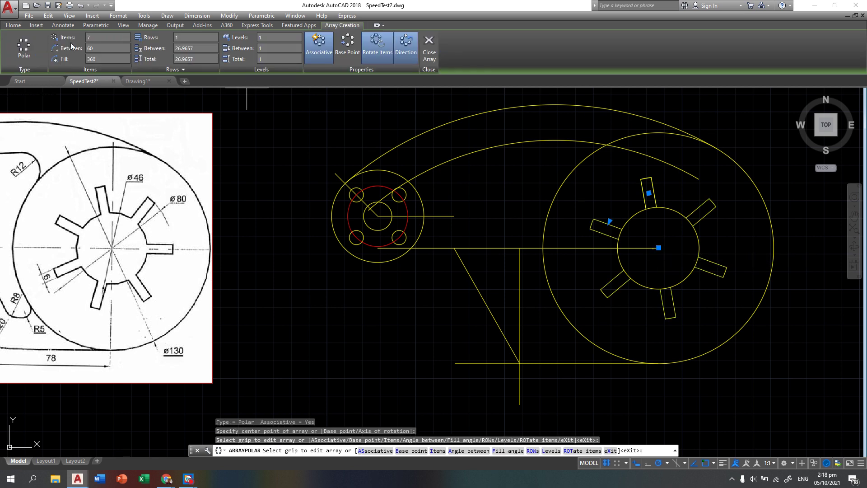
left_click(430, 47)
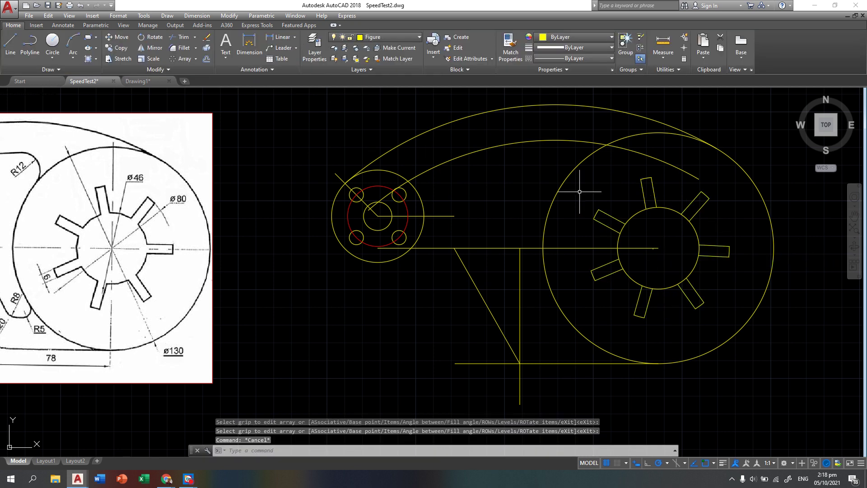
Step: Trim the arcs of the 46 diameter circle that close the mouths of the seven slots
key("Return")
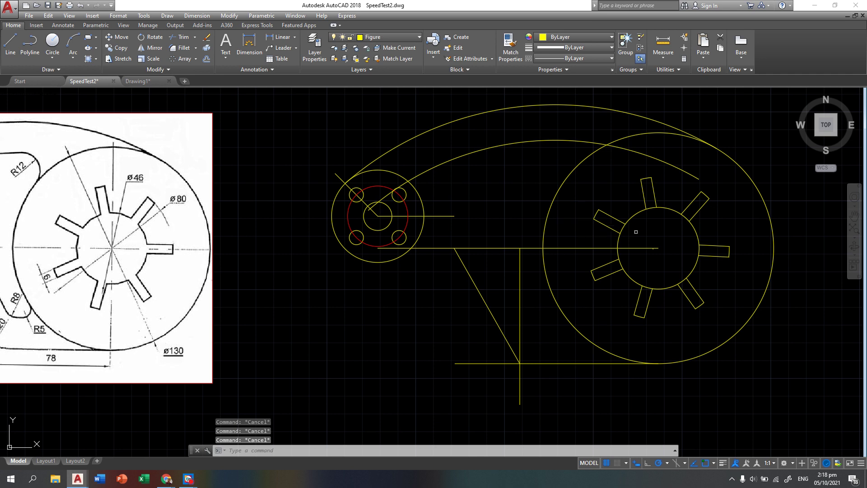
key("Return")
left_click(623, 227)
left_click(649, 206)
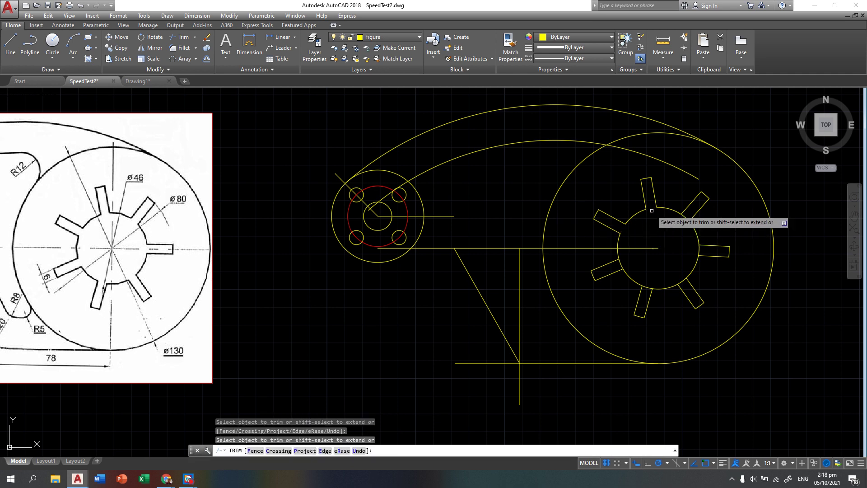
left_click(701, 251)
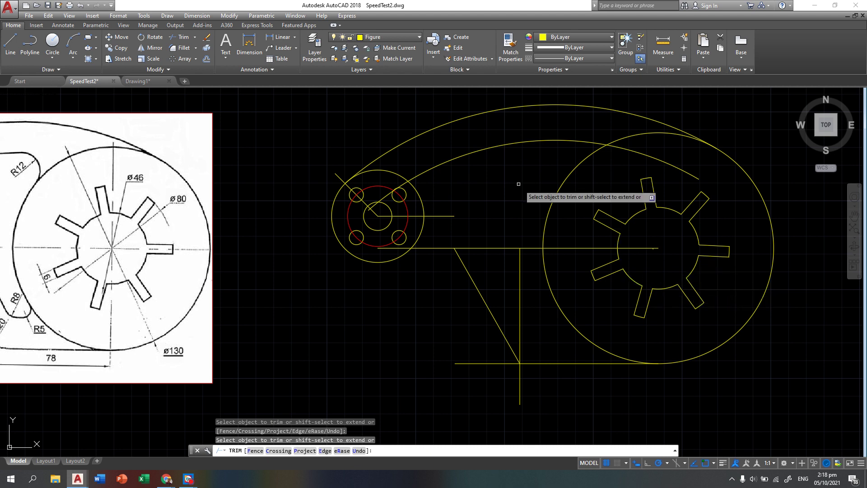
key("Escape")
scroll(456, 229, "down", 2)
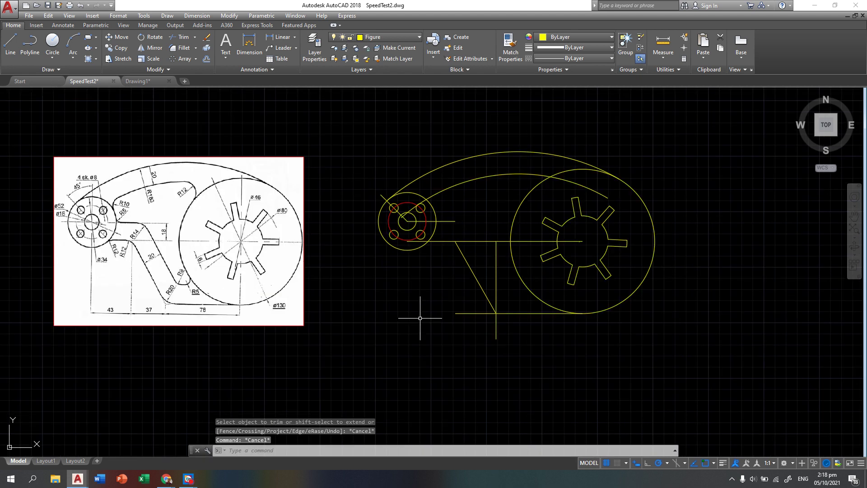
Step: Offset the bottom horizontal line upward and the slanted arm line toward the wheel by 20
key("Escape")
key("Escape")
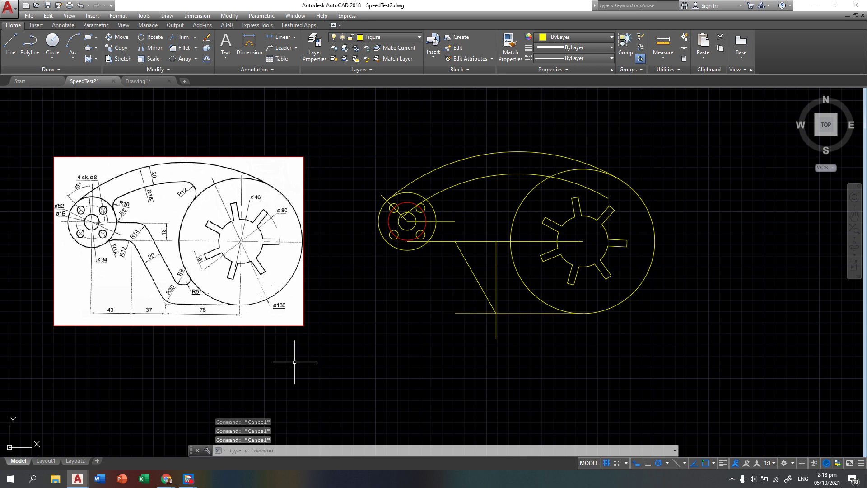
type("o")
key("Return")
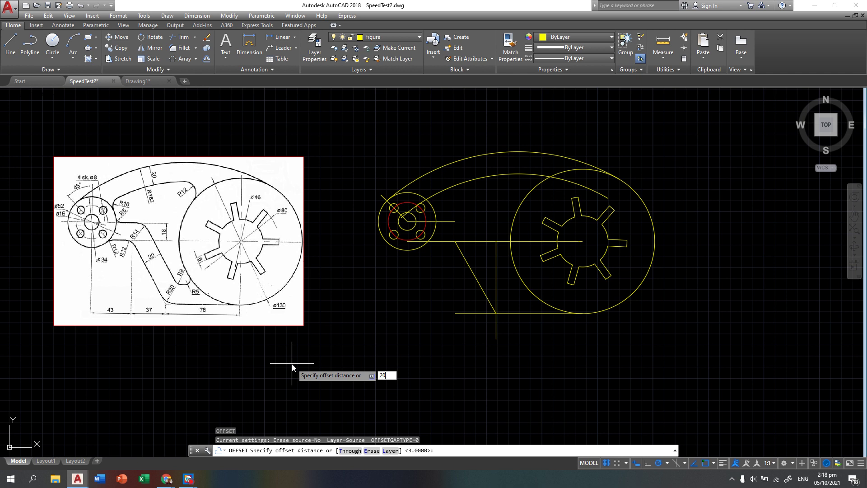
type("20")
key("Return")
left_click(507, 312)
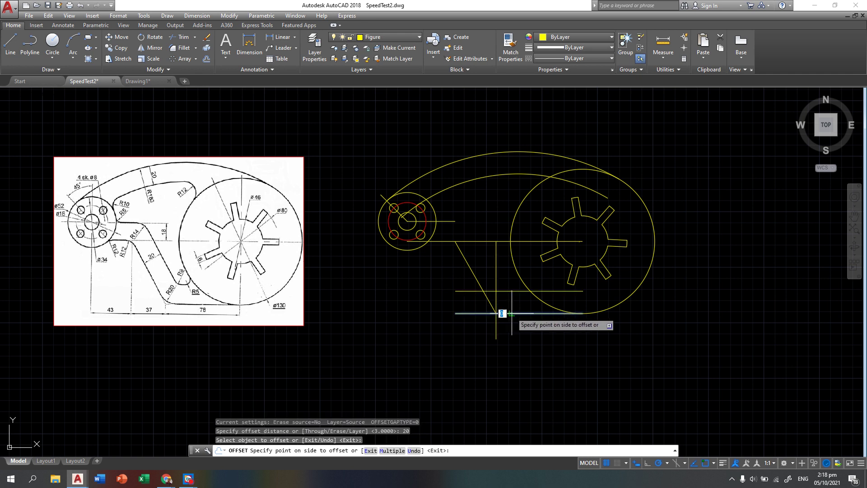
left_click(501, 296)
left_click(470, 272)
left_click(486, 268)
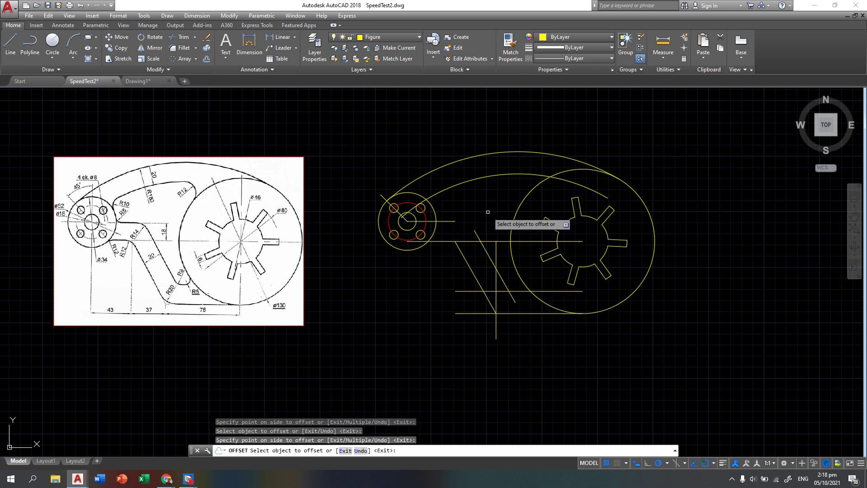
key("Escape")
Step: Extend the hub's horizontal line to the wheel's outer circle and the offset slanted line up to that horizontal line
type("ex")
key("Return")
key("Return")
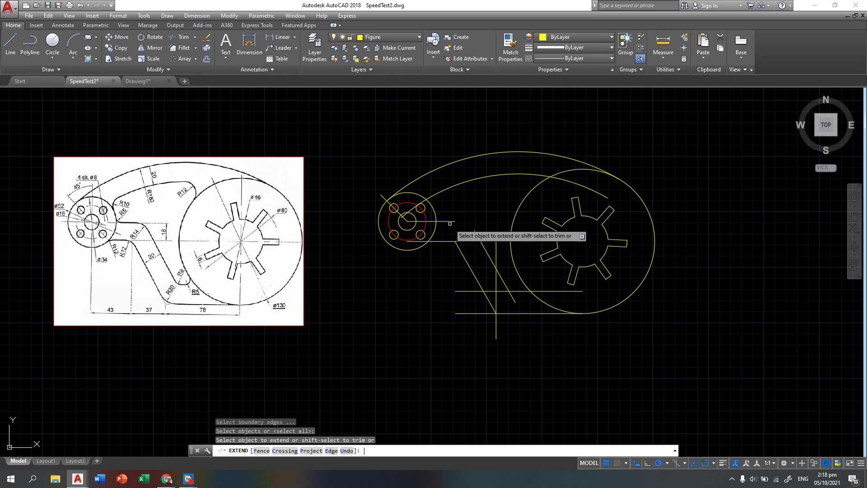
left_click(456, 221)
left_click(475, 234)
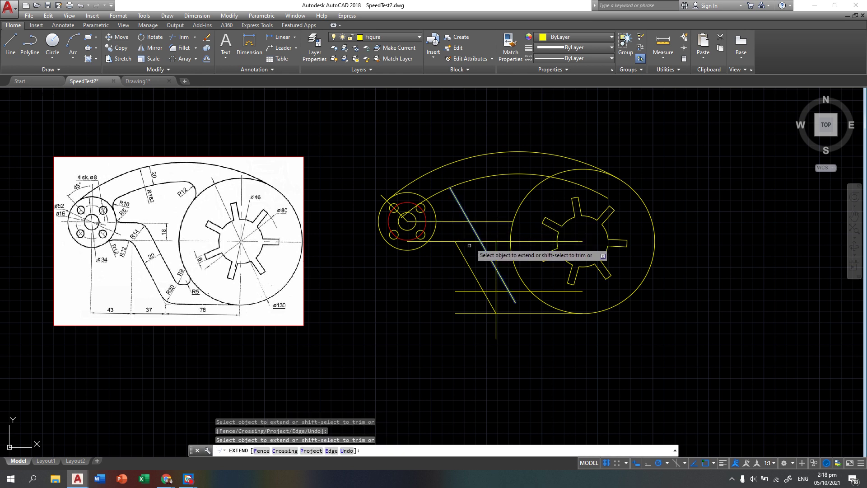
key("Escape")
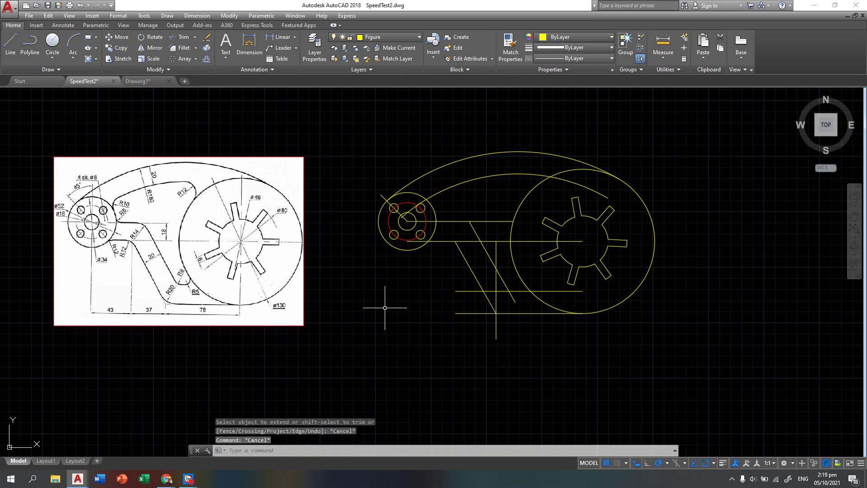
Step: Delete the two horizontal construction segments leading to the wheel's centre and the vertical construction line
left_click(478, 241)
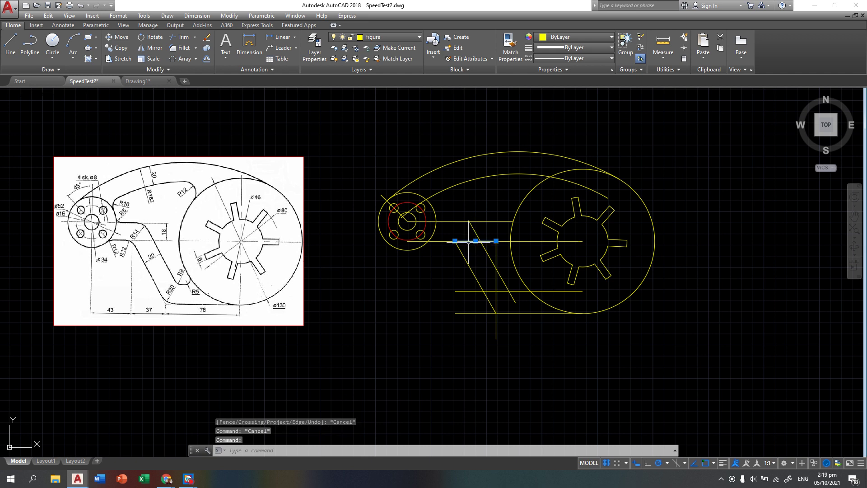
key("Delete")
left_click(527, 241)
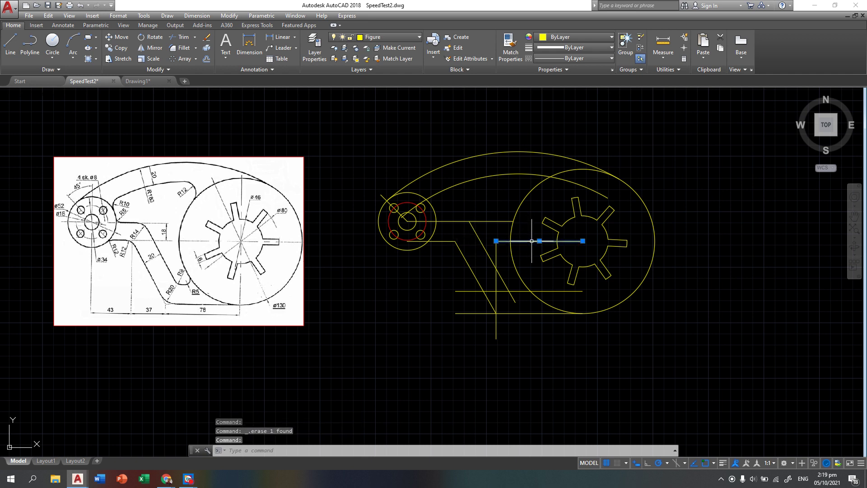
key("Delete")
left_click(495, 277)
key("Delete")
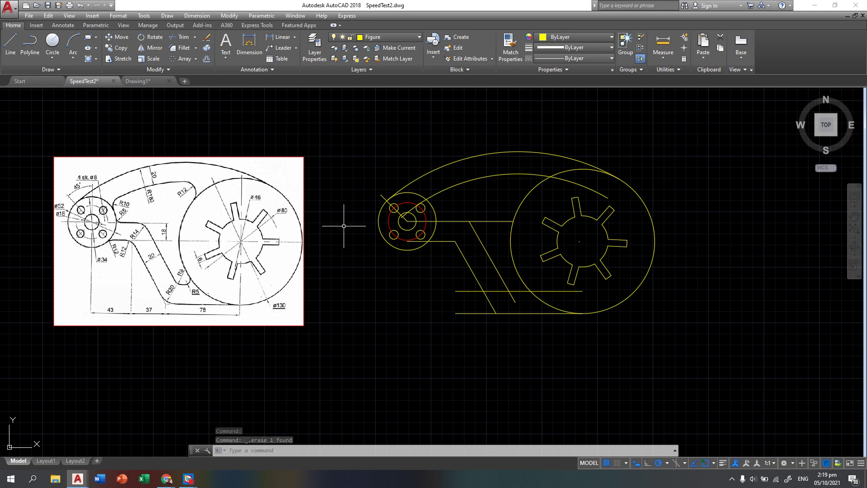
key("Escape")
key("Escape")
key("Escape")
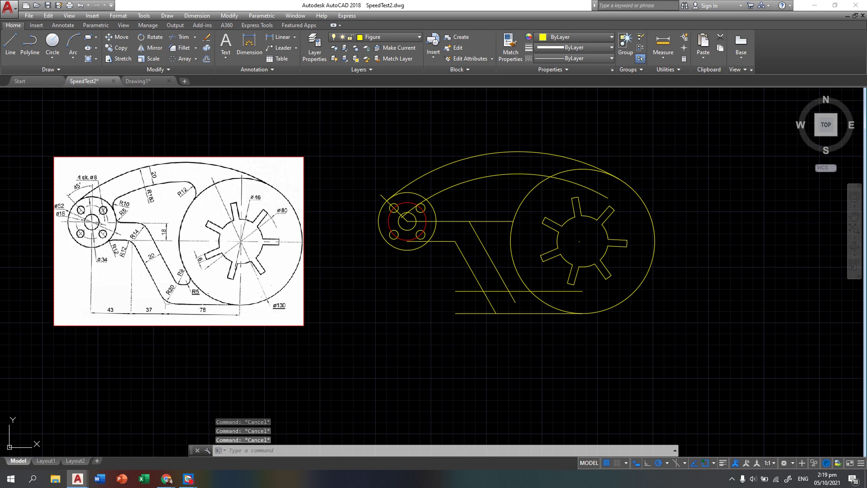
Step: Fillet the inner upper arc to the hub's outer circle with a radius of 10
type("f")
key("Return")
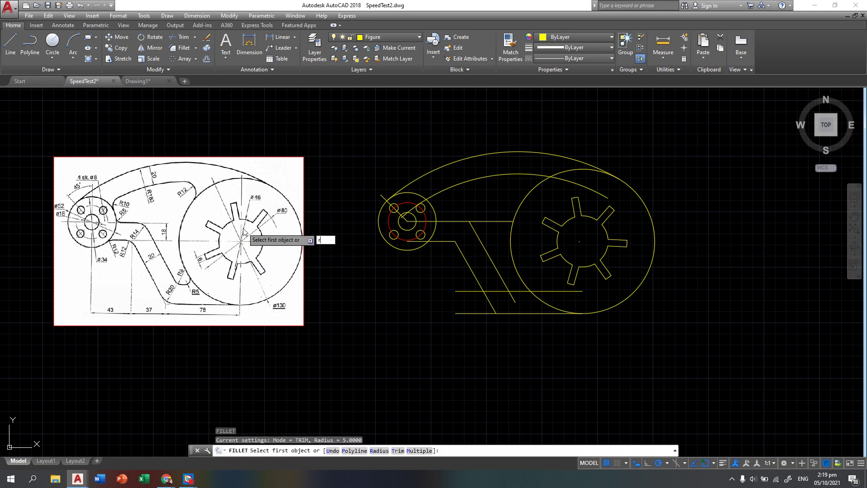
type("r")
key("Return")
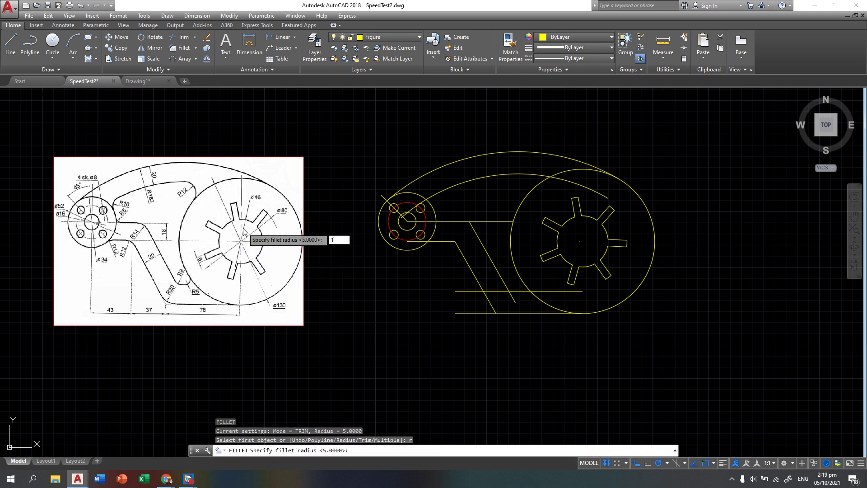
key("Return")
left_click(433, 200)
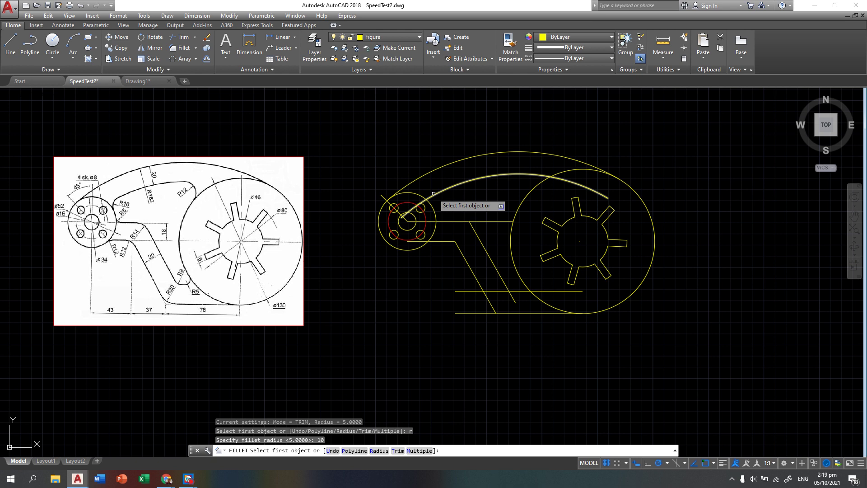
key("Escape")
key("Escape")
key("Escape")
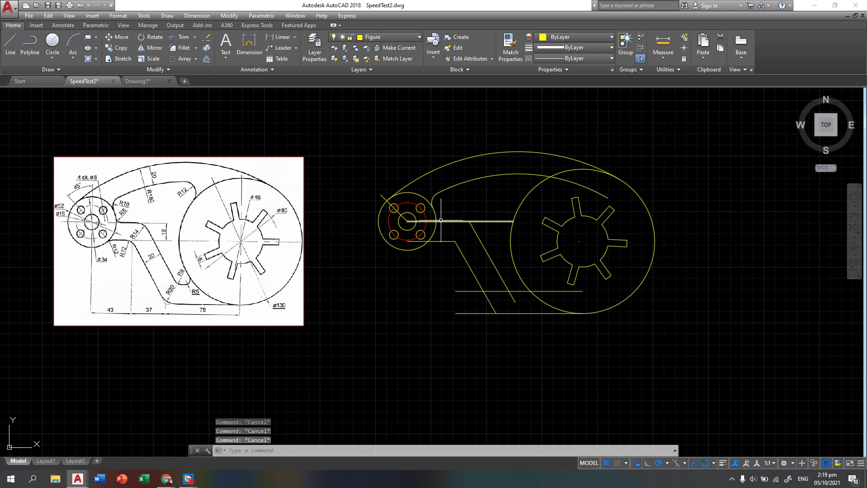
Step: Fillet the inner upper arc to the wheel's outer circle with a radius of 12
key("Return")
type("r")
key("Return")
type("12")
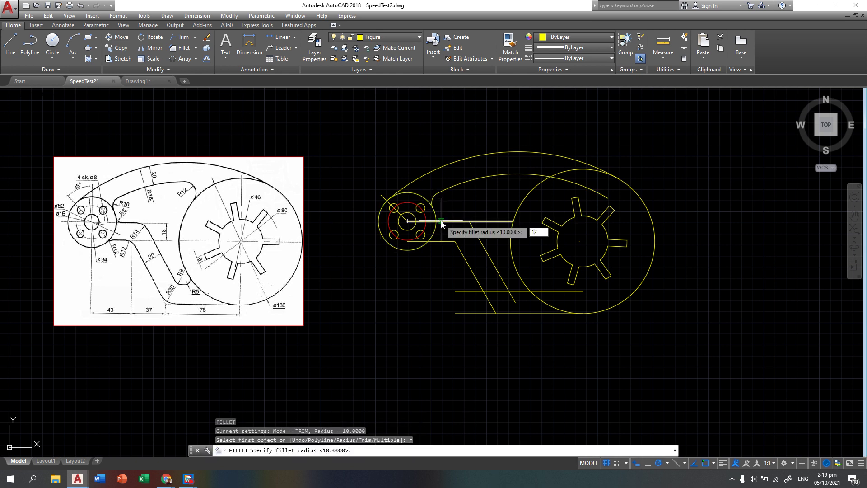
key("Return")
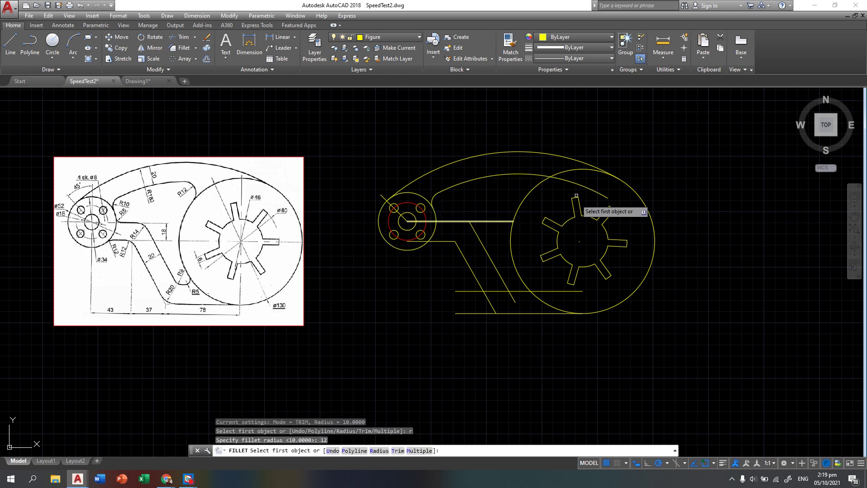
left_click(534, 174)
left_click(540, 181)
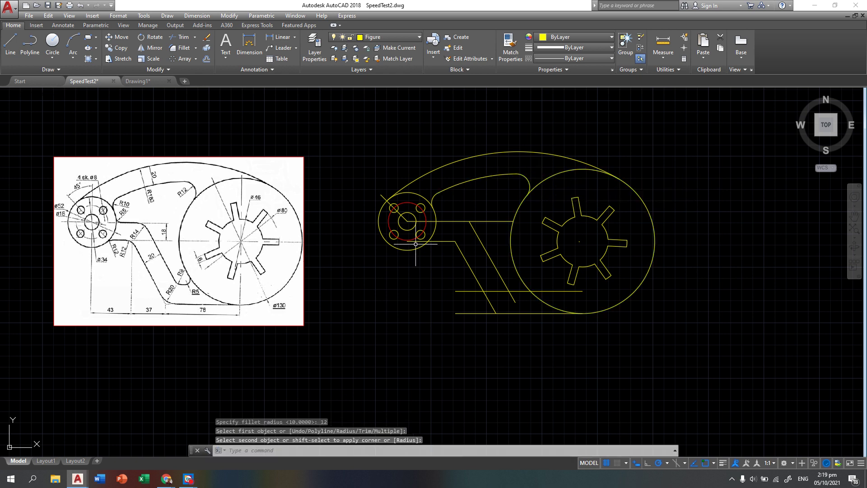
key("Escape")
key("Escape")
Step: Fillet the inner slanted line and the offset horizontal line at its lower end with a radius of 8
scroll(507, 304, "up", 2)
scroll(352, 261, "down", 3)
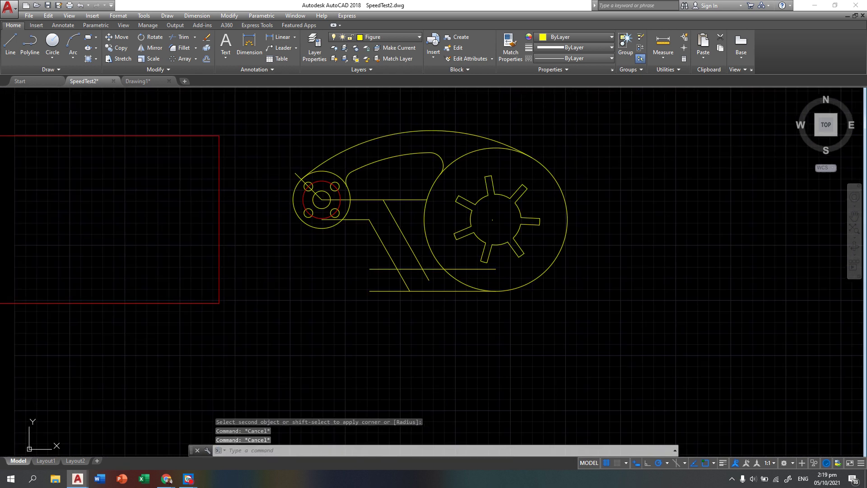
scroll(316, 198, "up", 1)
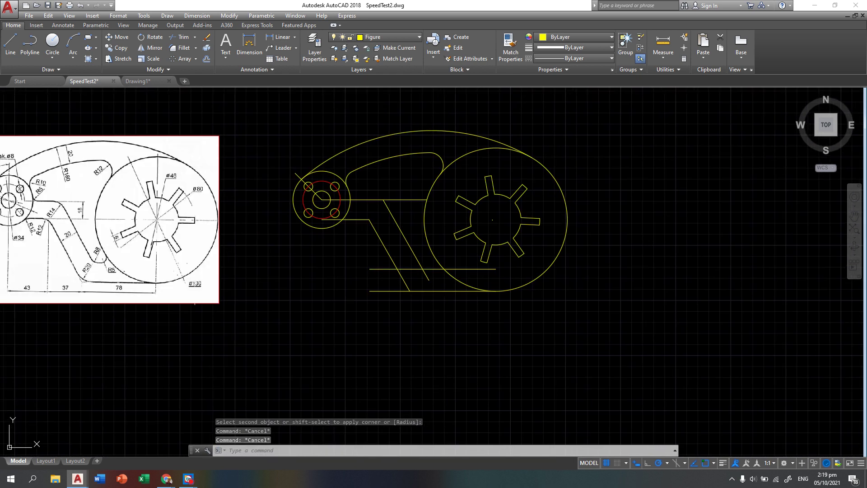
key("Escape")
type("f")
key("Return")
type("r")
key("Return")
type("8")
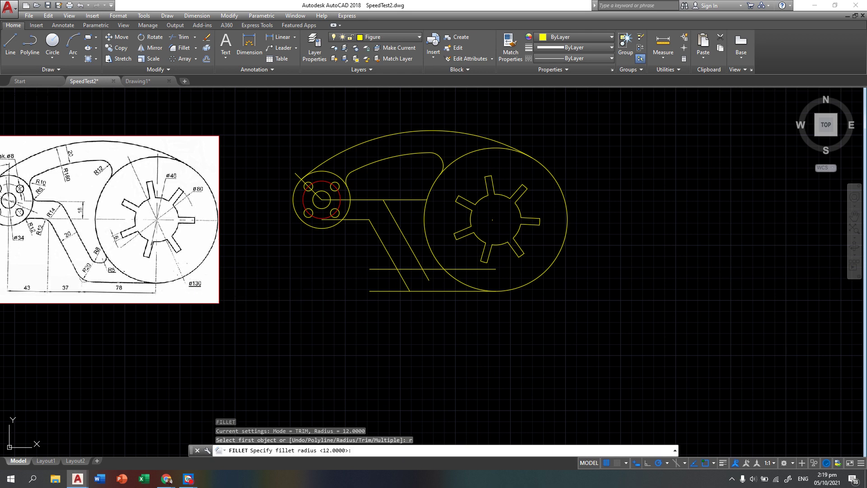
key("Return")
left_click(419, 262)
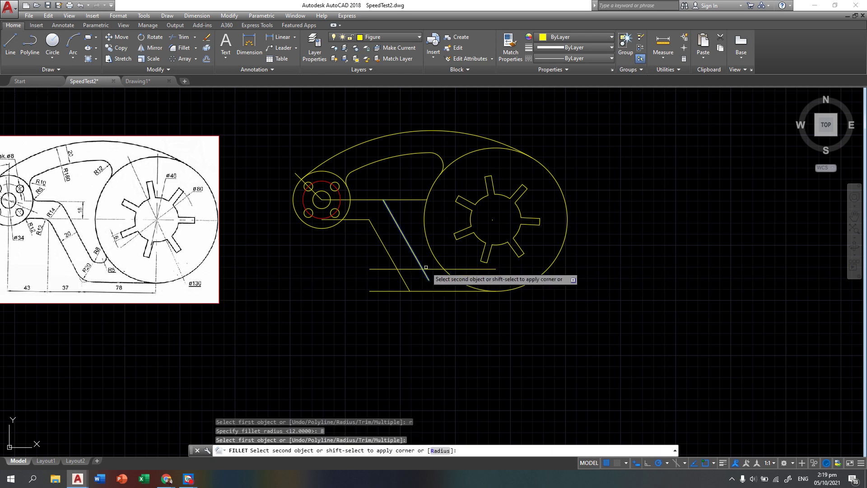
left_click(441, 269)
key("Escape")
key("Escape")
Step: Fillet the short lower horizontal line of the inner outline to the wheel's outer circle with a radius of 5
key("Return")
type("r")
key("Return")
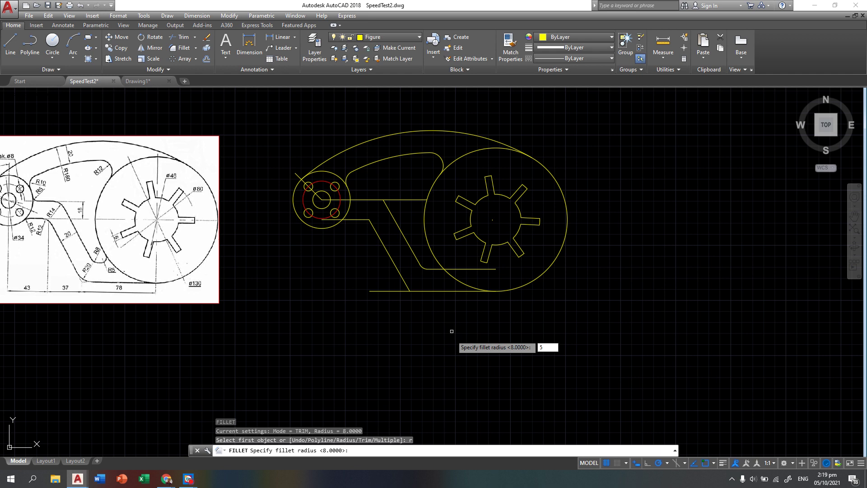
type("5")
key("Return")
left_click(469, 268)
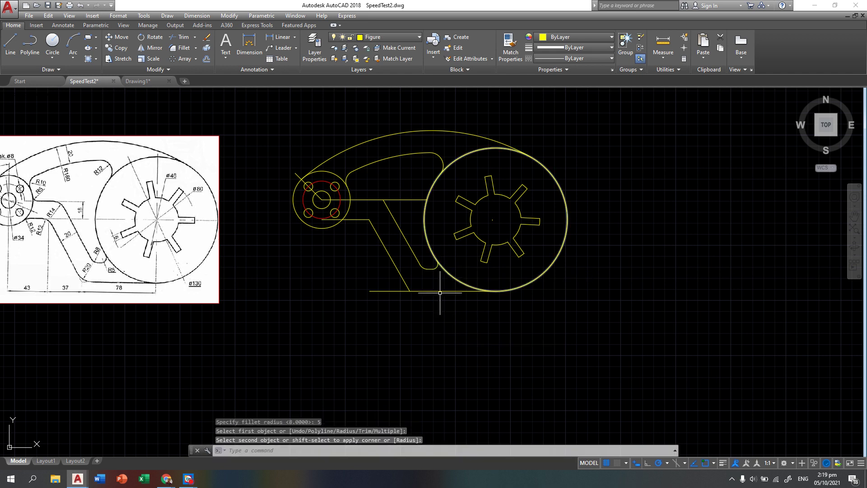
key("Escape")
key("Escape")
key("Escape")
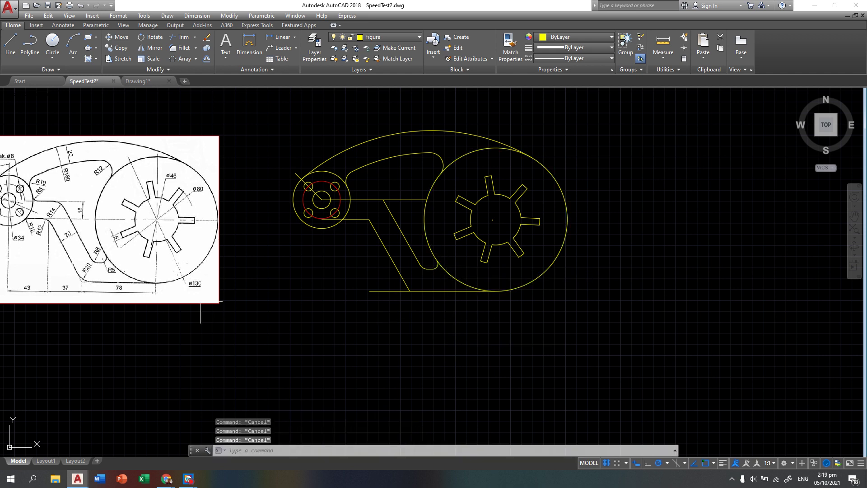
Step: Fillet the corner between the outer slanted line and the bottom horizontal line with a radius of 20
type("f")
key("Return")
type("r")
key("Return")
type("2")
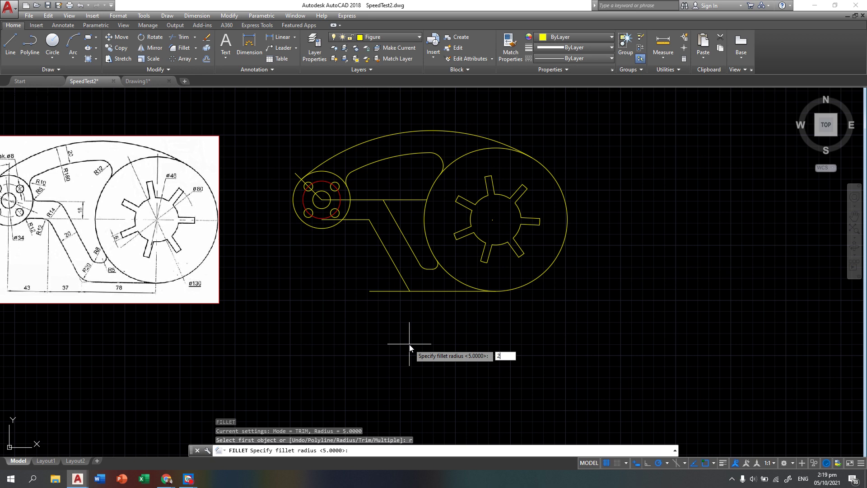
type("0")
key("Return")
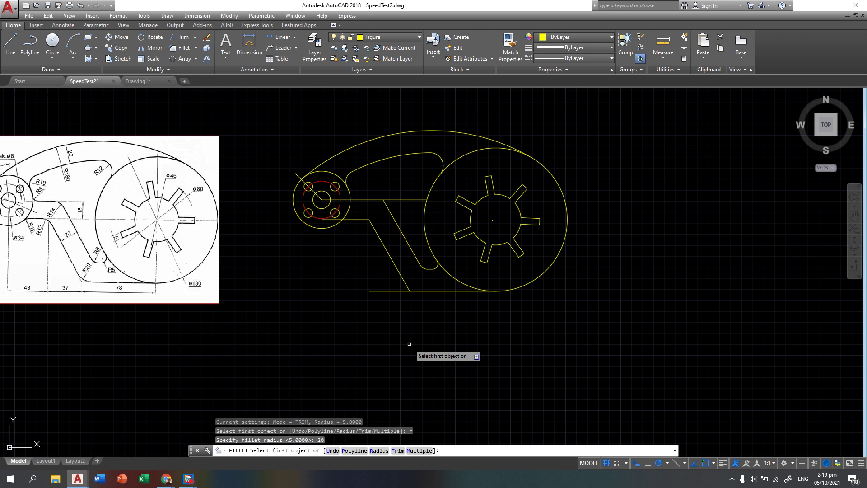
left_click(405, 281)
left_click(420, 291)
key("Escape")
key("Escape")
key("Escape")
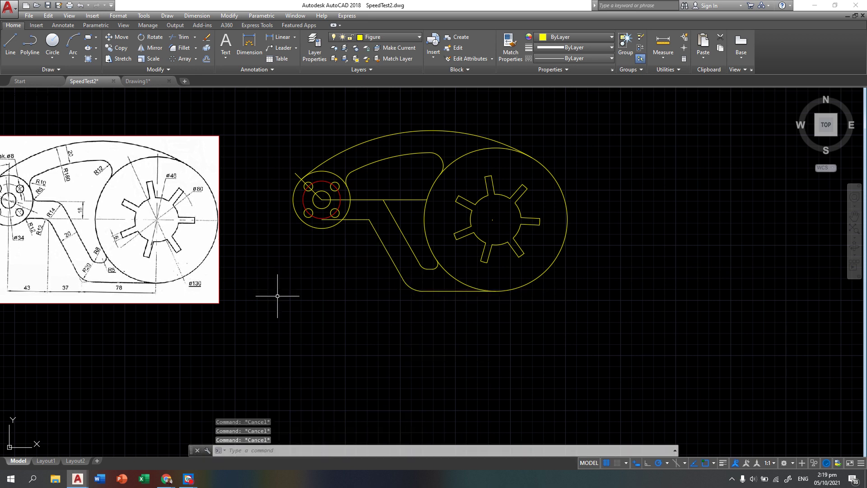
Step: Fillet the corner between the outer slanted line and the horizontal line below the hub with a radius of 12
type("f")
key("Return")
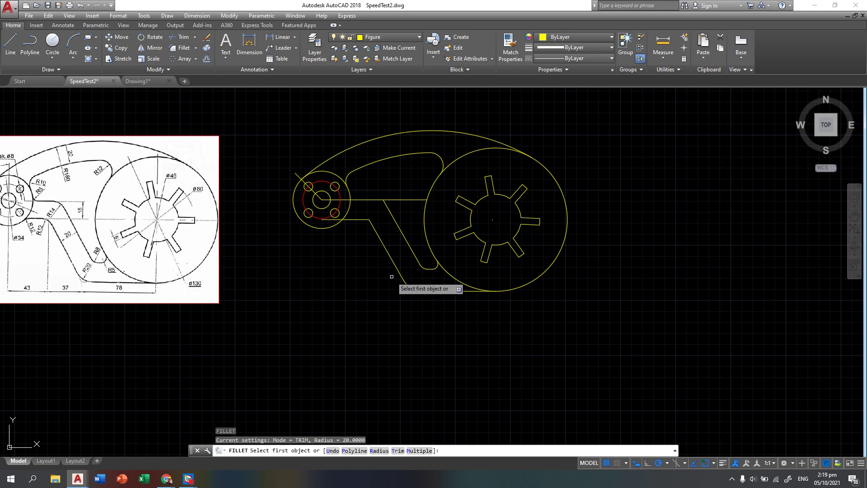
type("r")
key("Return")
type("12")
key("Return")
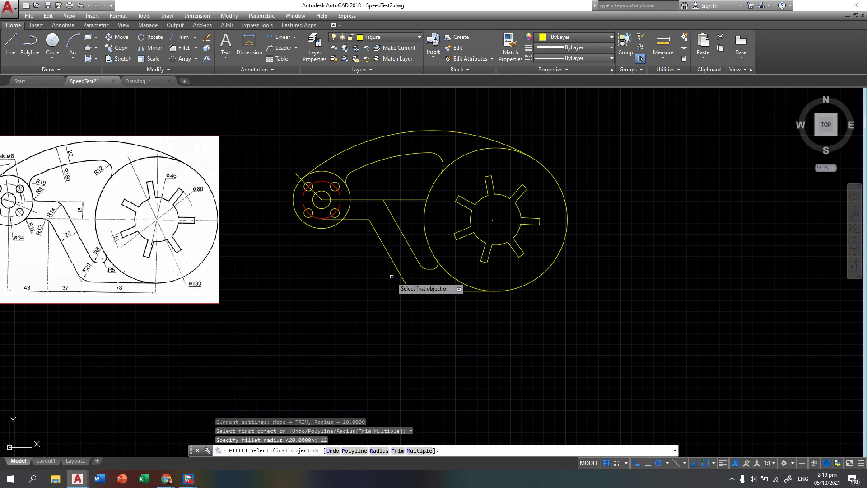
left_click(374, 228)
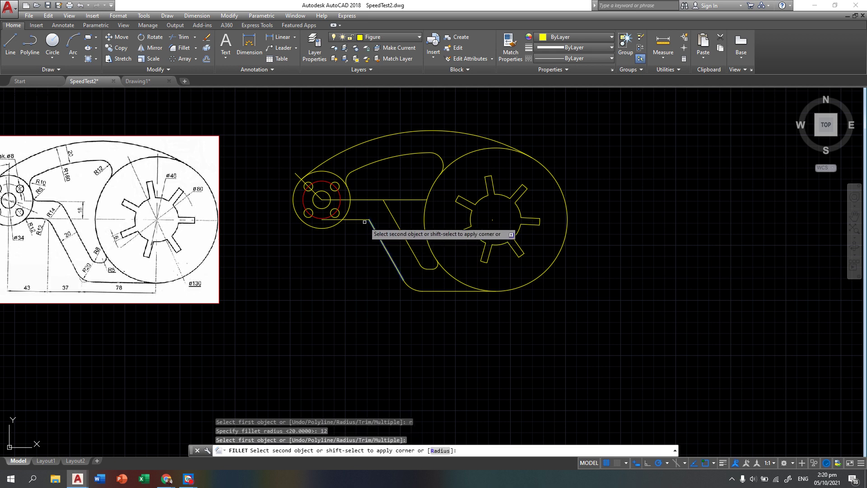
left_click(362, 221)
Step: Fillet the hub's outer circle to the horizontal line below it with a radius of 12
key("Return")
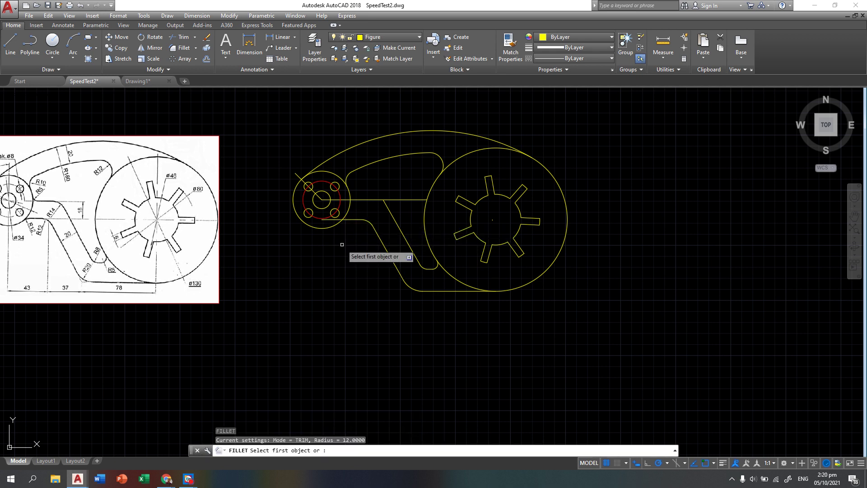
type("r")
key("Return")
type("12")
key("Return")
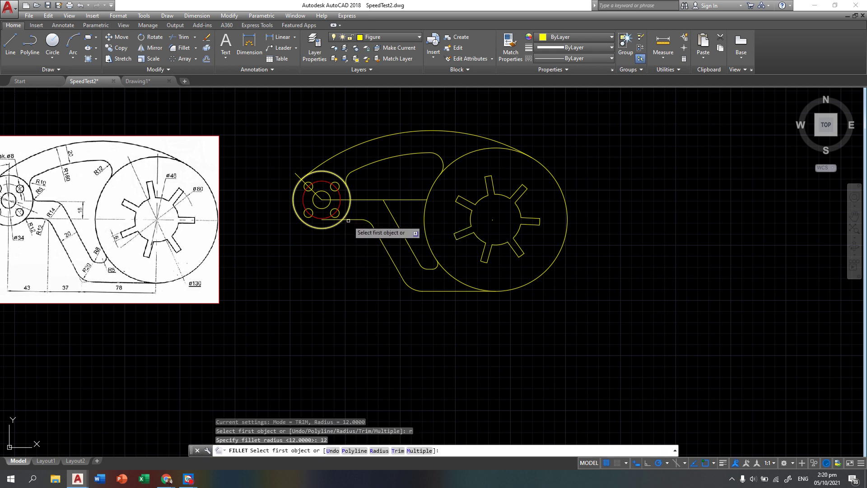
left_click(349, 218)
left_click(338, 223)
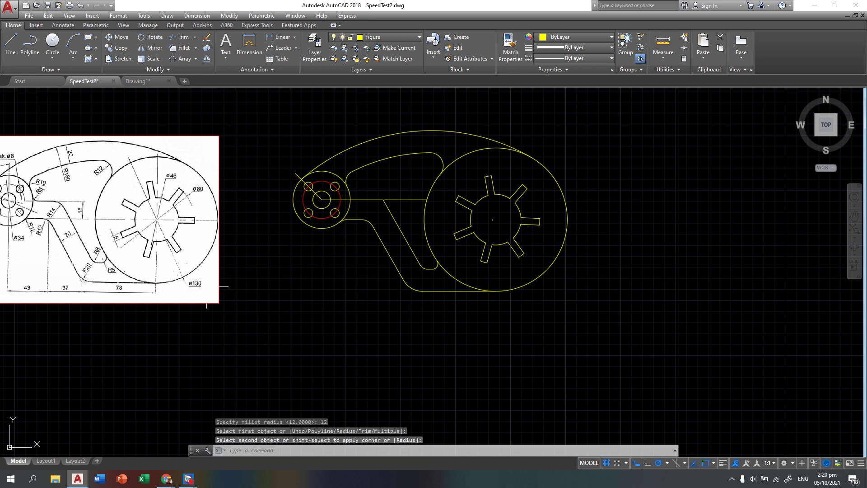
key("Escape")
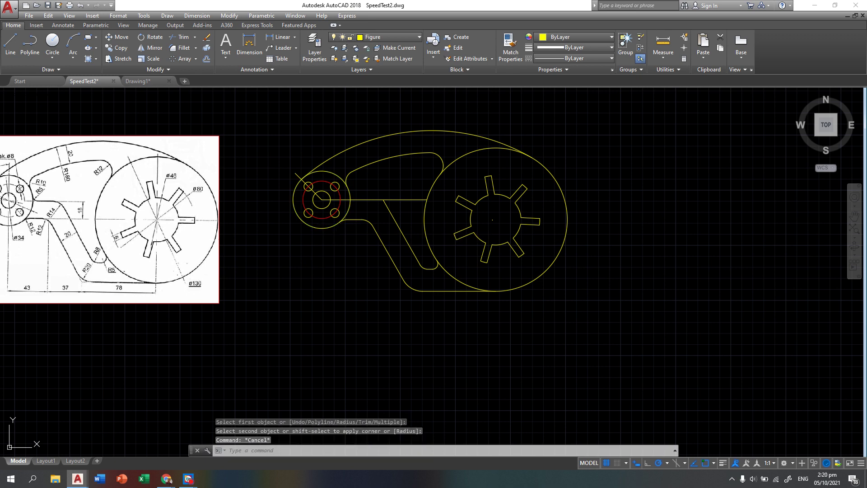
Step: Fillet the hub's outer circle to the horizontal line extending from its center with a radius of 5
type("f")
key("Return")
type("r")
key("Return")
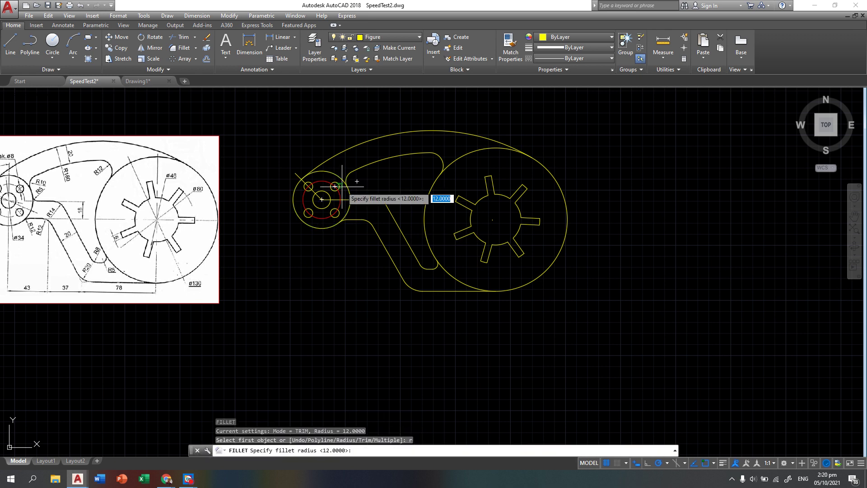
type("5")
key("Return")
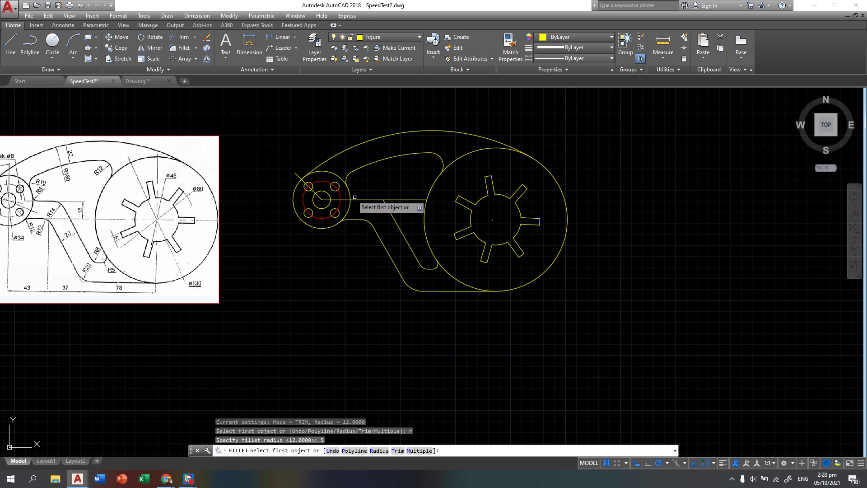
left_click(364, 199)
left_click(350, 192)
left_click(372, 218)
key("Escape")
key("Escape")
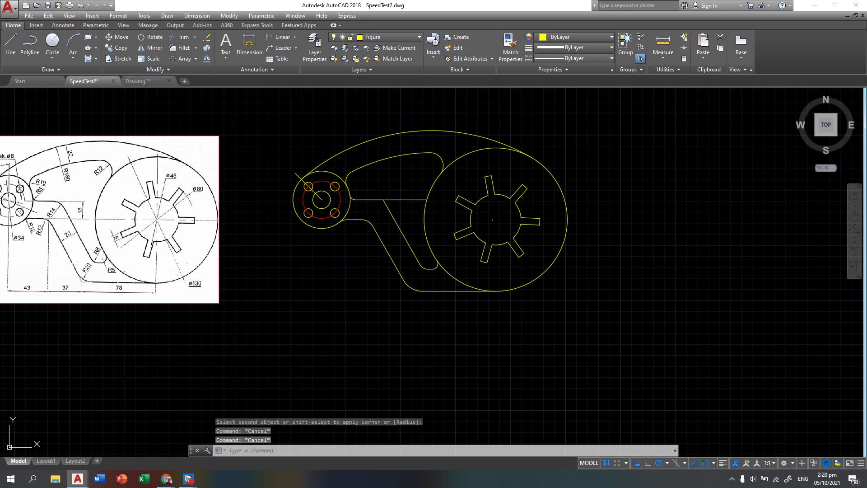
Step: Fillet the corner between the hub's horizontal line and the inner slanted line with a radius of 14
type("f")
key("Return")
type("r")
key("Return")
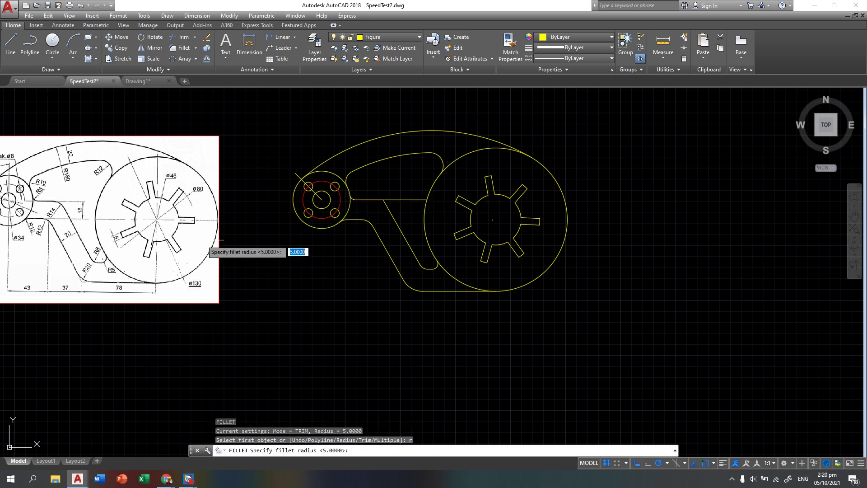
key("Return")
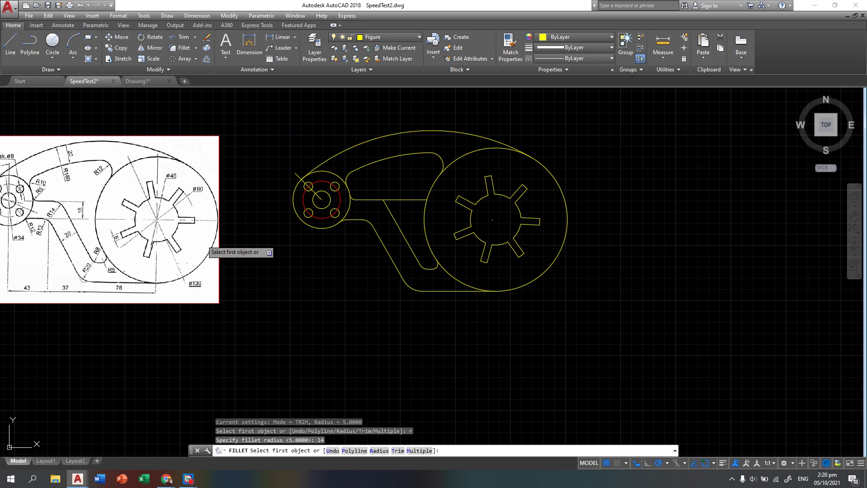
left_click(373, 197)
left_click(391, 215)
key("Escape")
key("Escape")
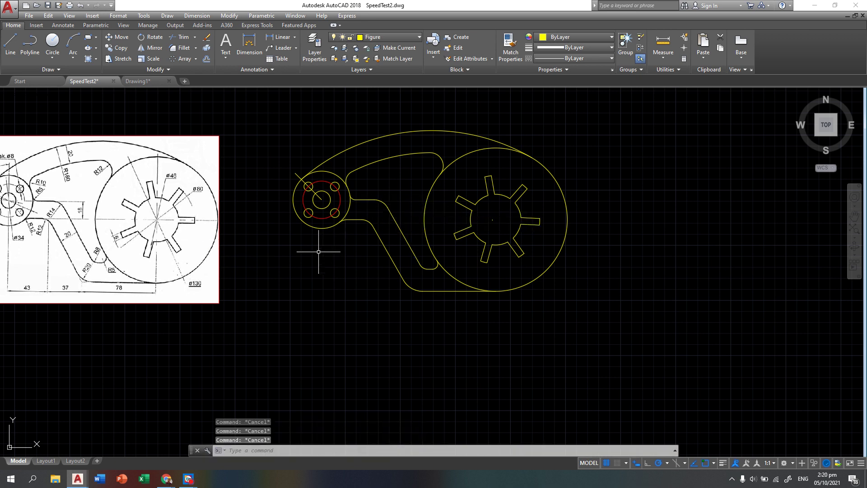
Step: Delete the leftover diagonal line across the hub and the stray point beside the wheel's center
left_click(298, 174)
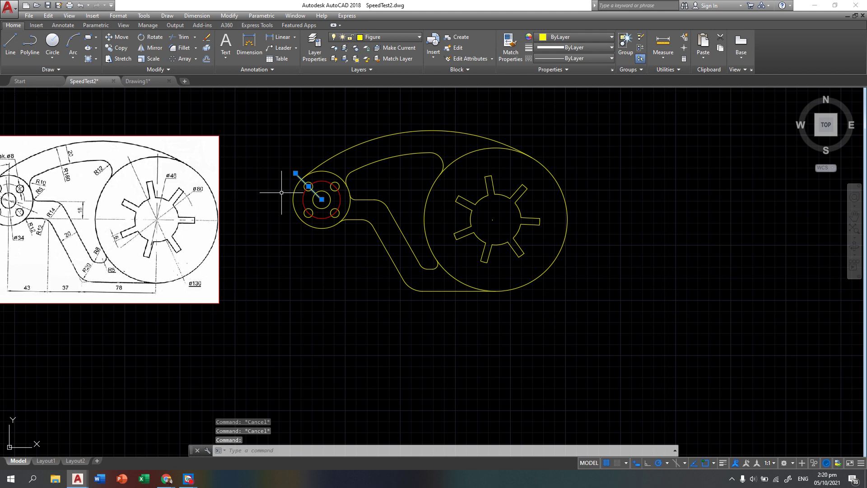
key("Delete")
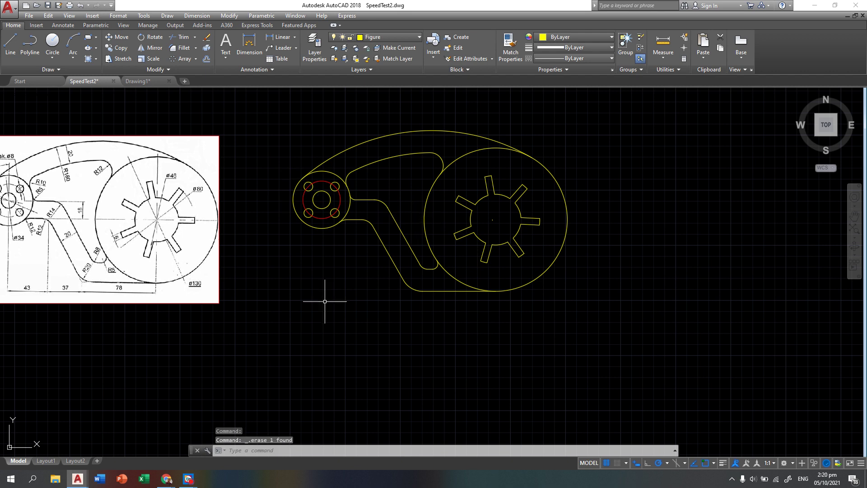
middle_click_drag(323, 296, 404, 280)
middle_click_drag(651, 169, 654, 189)
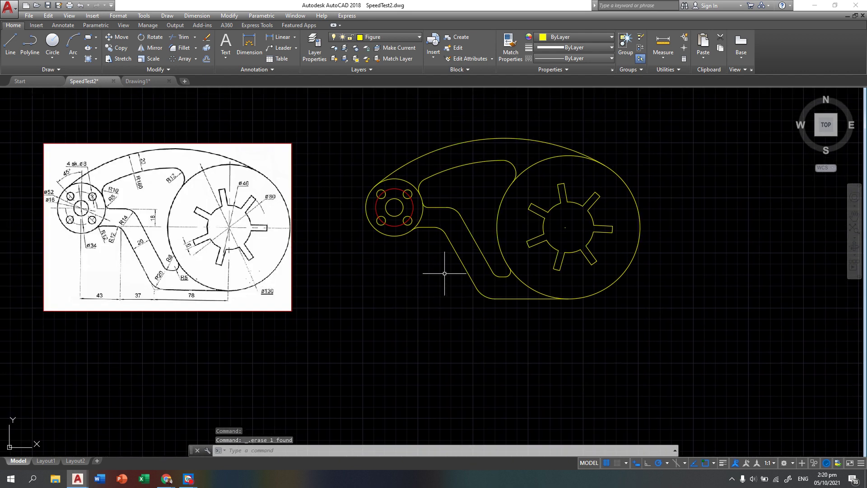
left_click(564, 229)
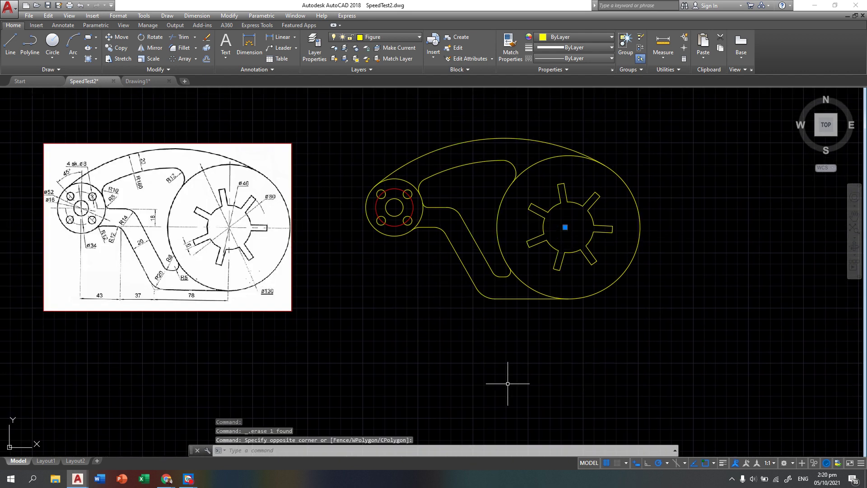
key("Escape")
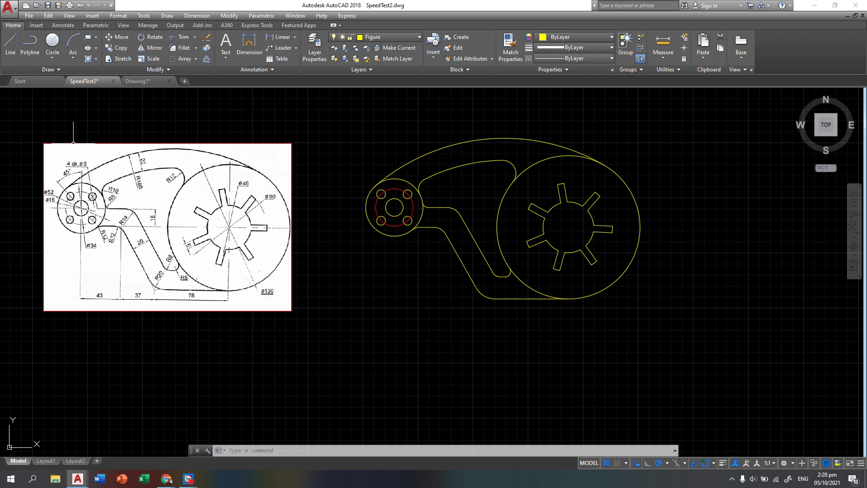
Step: Create a new dimension style named gear based on Standard, keeping its default settings
left_click(64, 25)
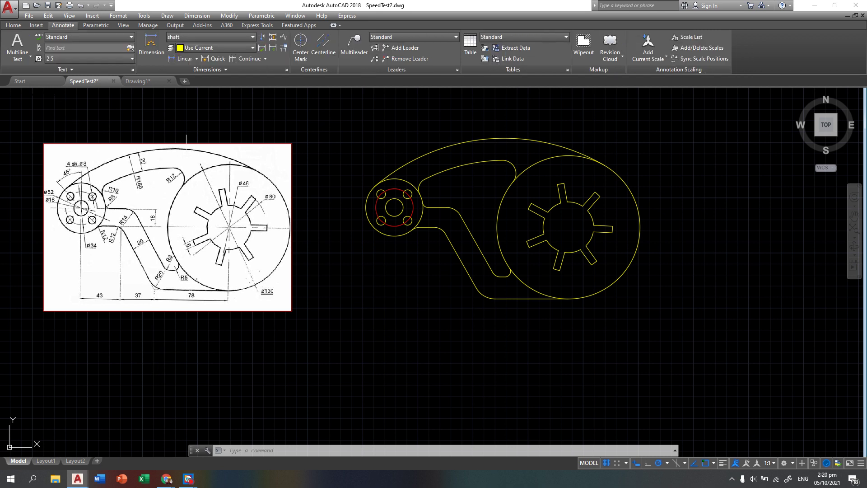
left_click(286, 70)
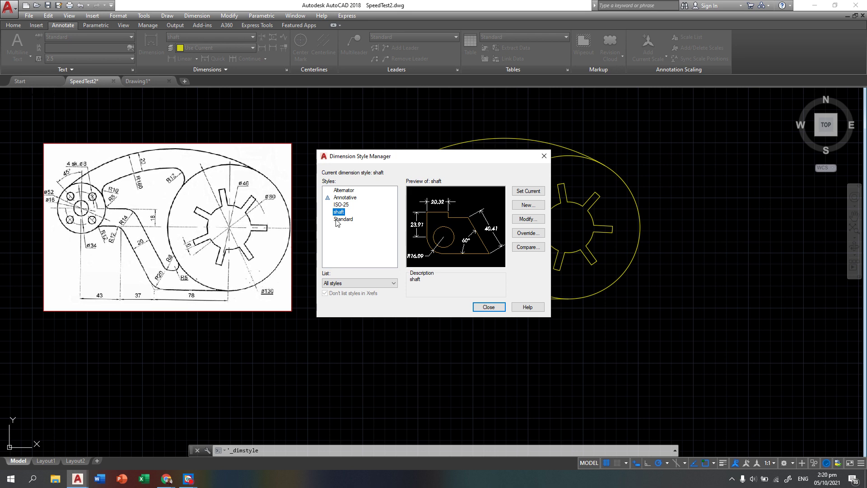
left_click(347, 239)
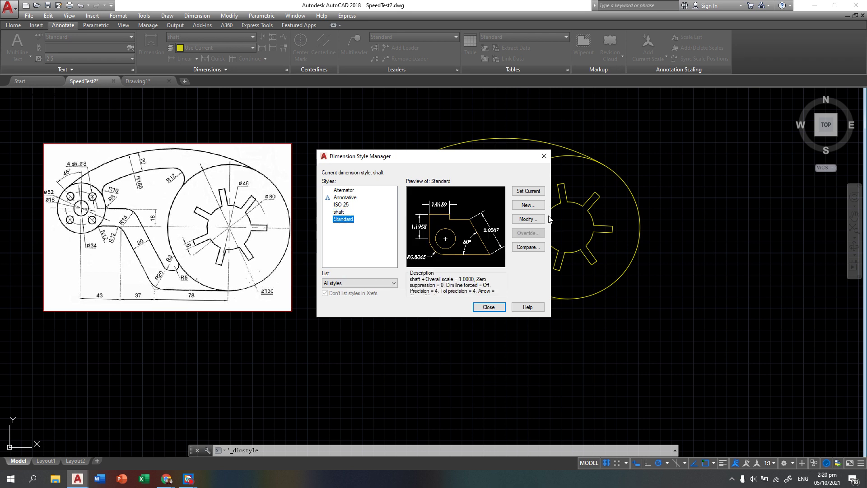
left_click(532, 205)
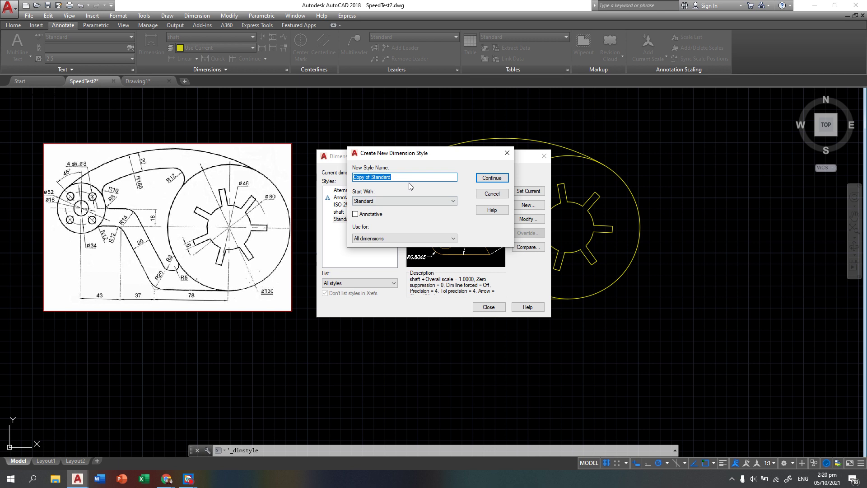
type("gear")
left_click(486, 178)
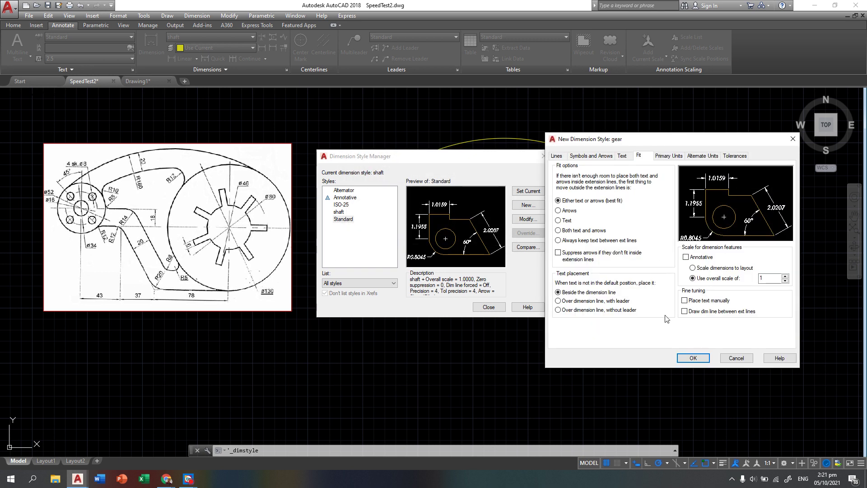
left_click(691, 358)
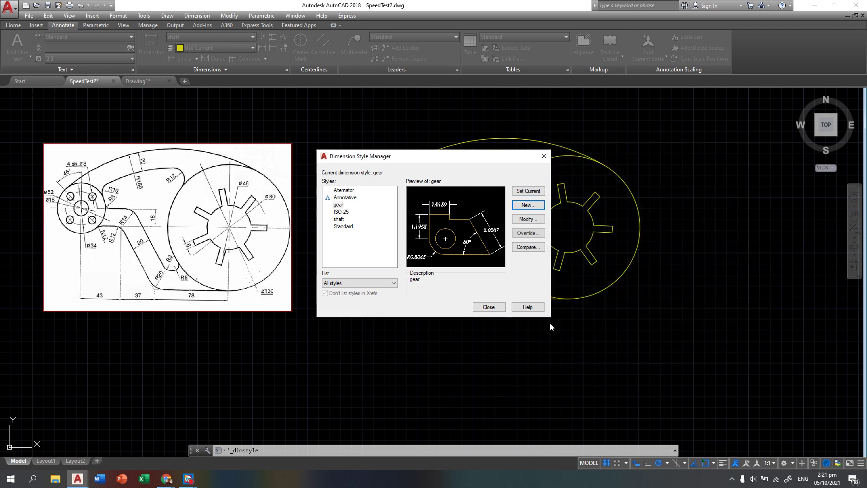
left_click(489, 307)
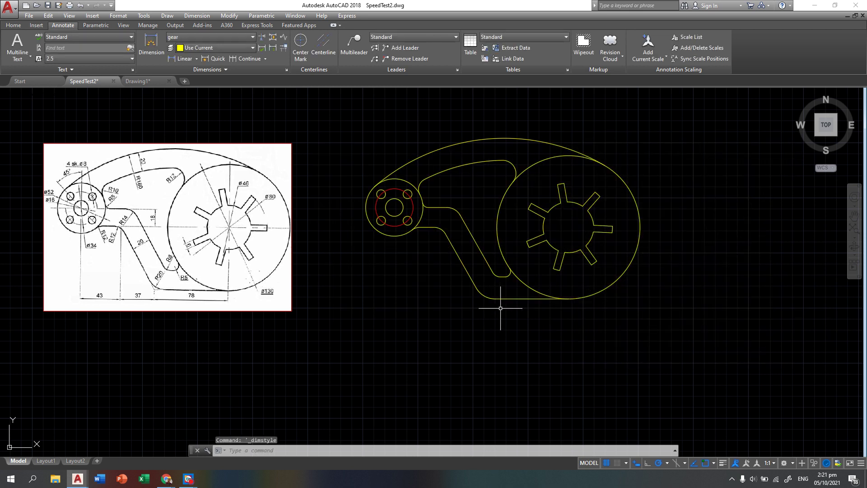
Step: Make the Dimension layer current
left_click(14, 28)
left_click(399, 34)
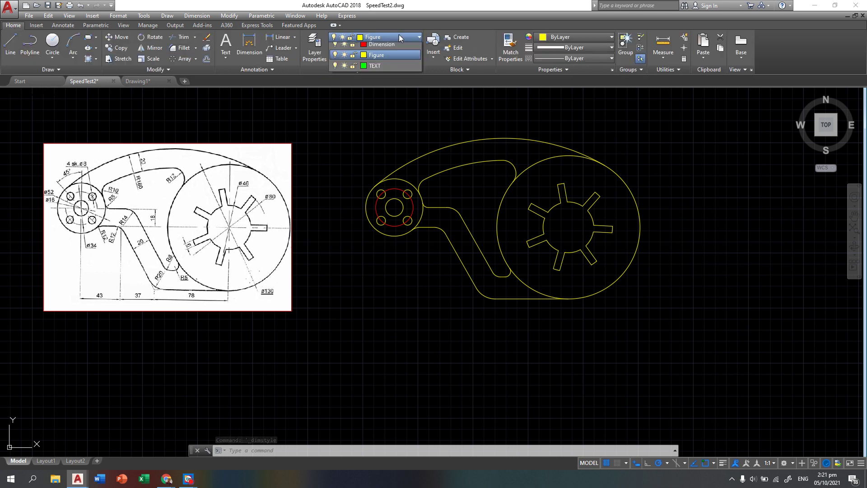
left_click(375, 72)
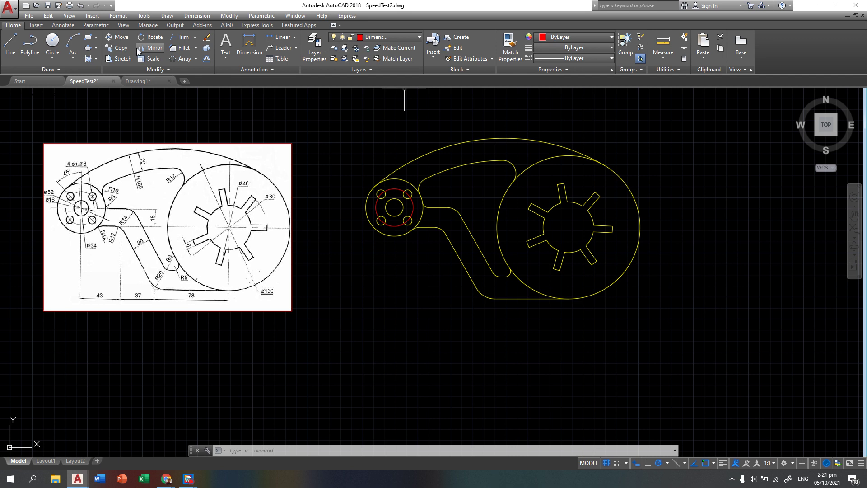
Step: Add a horizontal linear dimension from the wheel's center to the rounded lower corner of the arm's outer outline
left_click(63, 26)
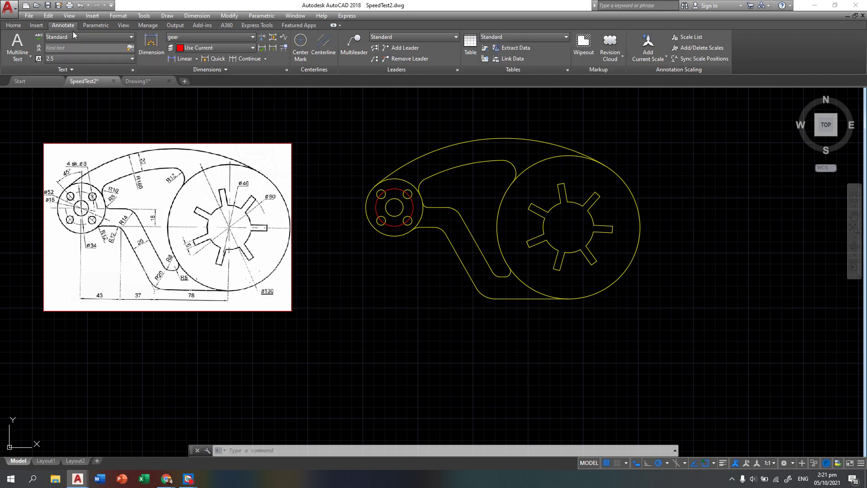
left_click(180, 59)
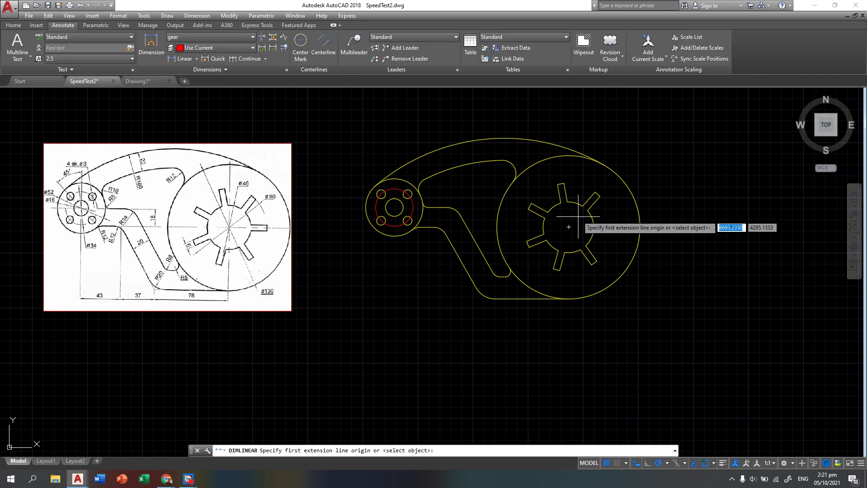
left_click(568, 227)
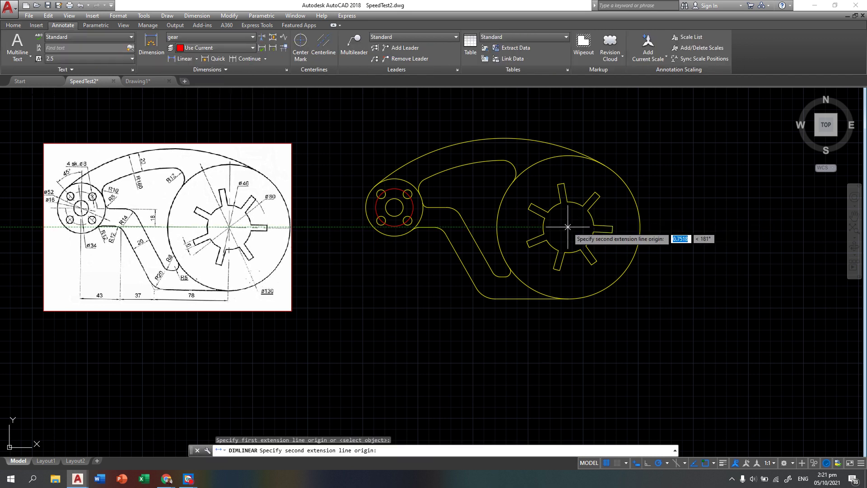
left_click(484, 300)
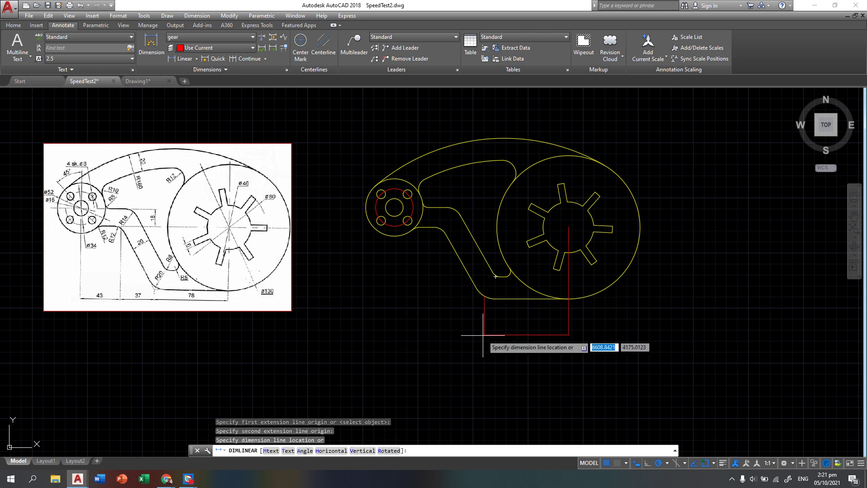
scroll(483, 336, "up", 8)
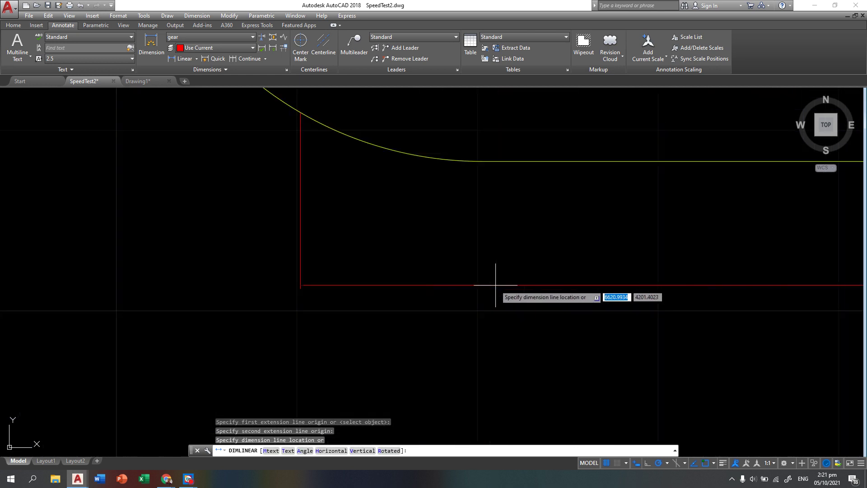
middle_click_drag(645, 250, 331, 254)
scroll(472, 270, "down", 6)
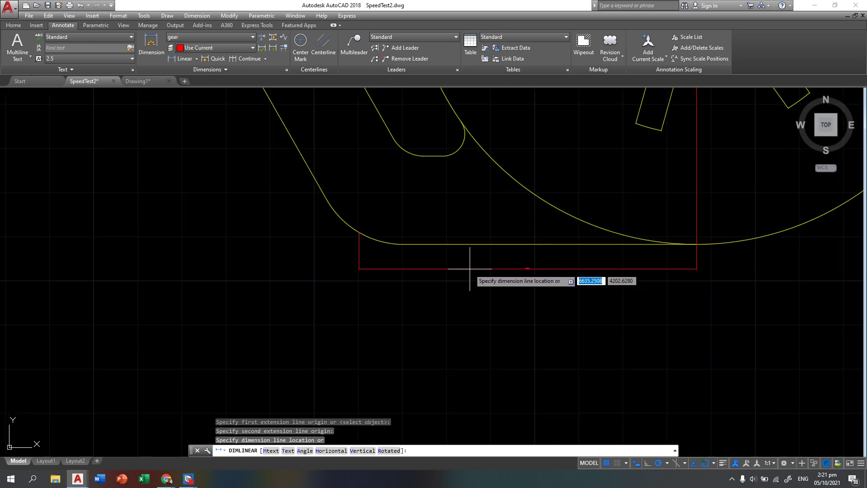
key("Escape")
key("Escape")
key("Escape")
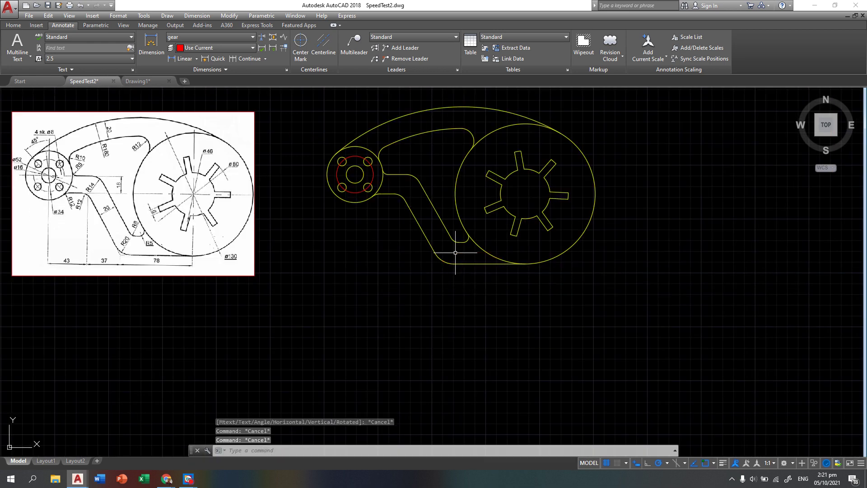
Step: Draw two consecutive horizontal line segments, 78 and 37 long, running west from the centre of the large circle
type("l")
key("Return")
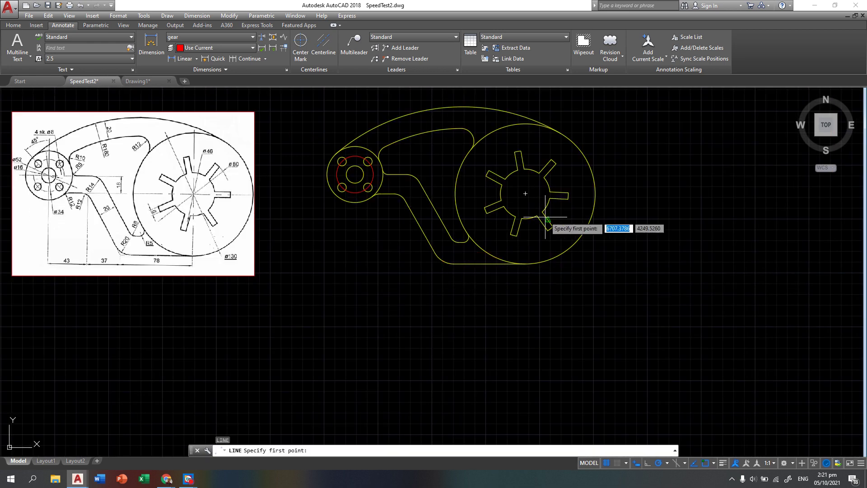
left_click(526, 193)
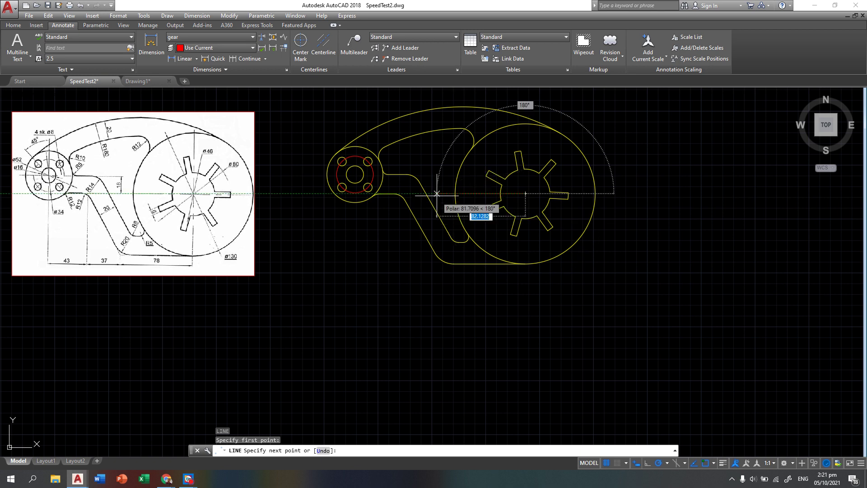
type("78")
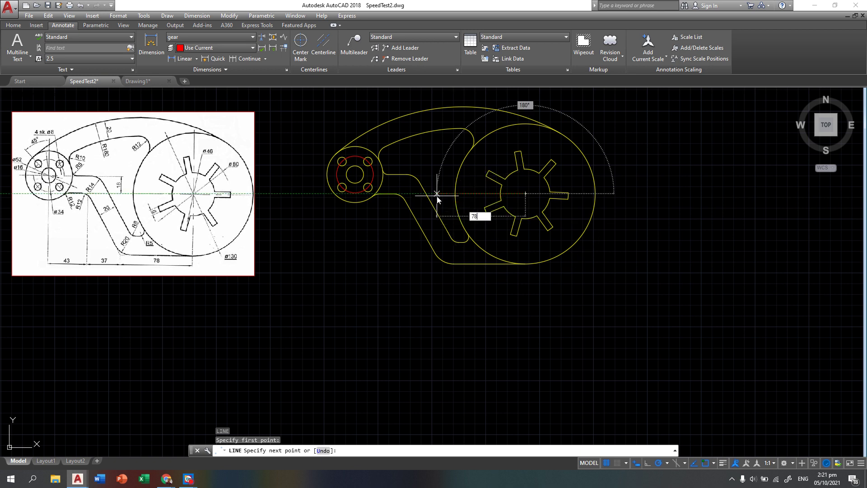
key("Return")
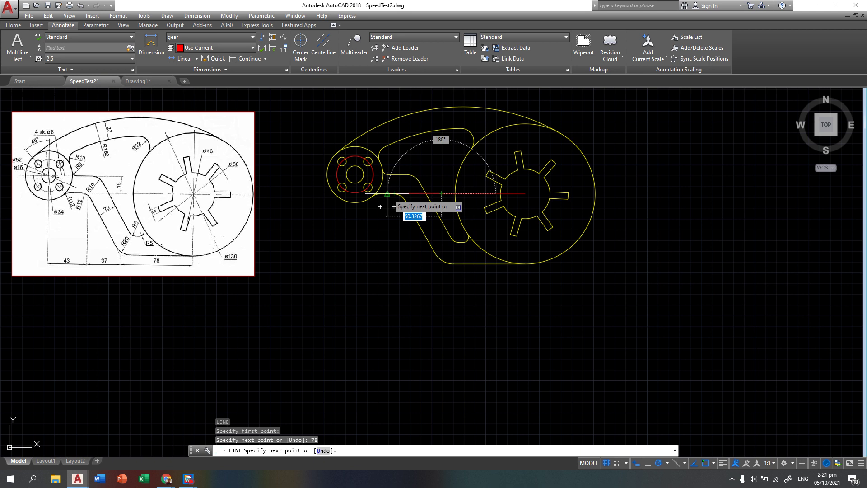
type("37")
key("Return")
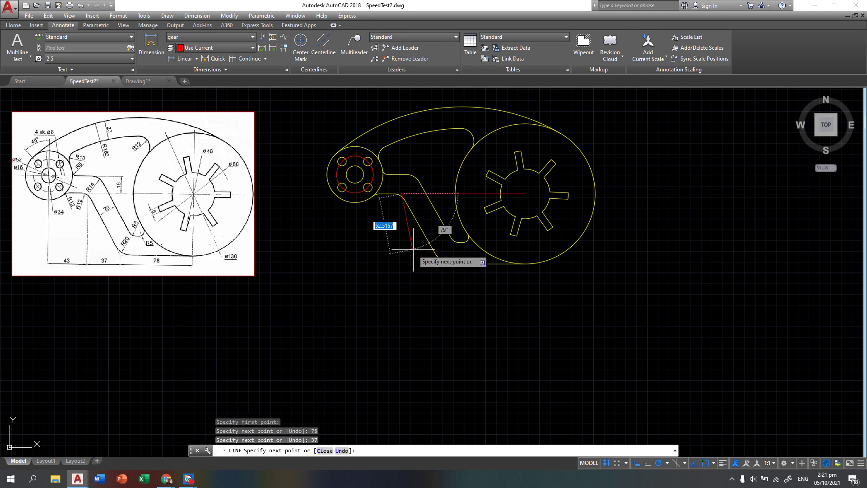
key("Return")
Step: Add a linear dimension to the 78-long segment from the large circle's centre, placing it below the part's bottom edge
left_click(185, 58)
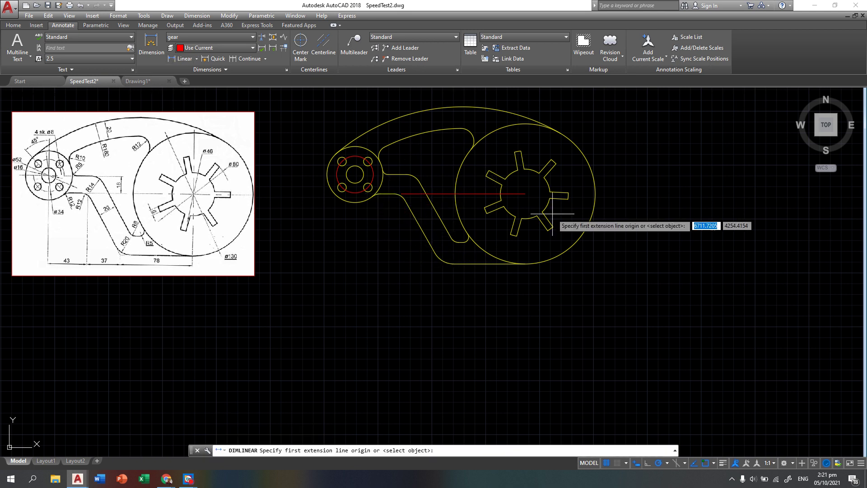
left_click(528, 193)
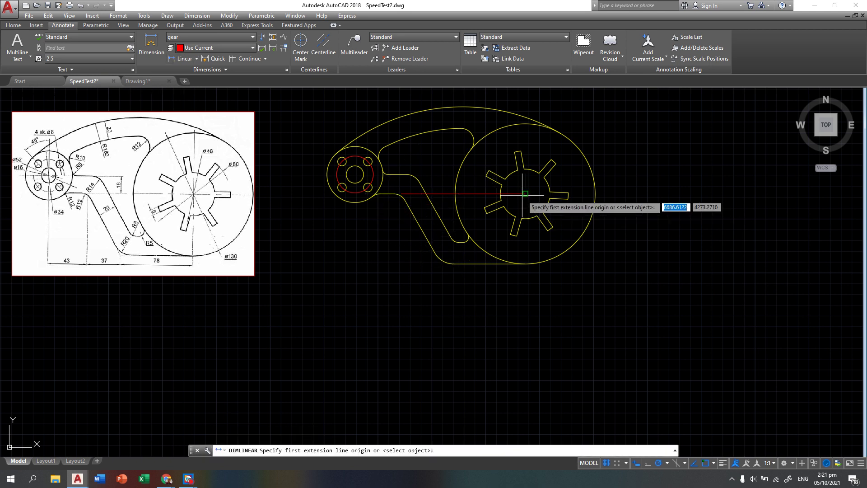
left_click(442, 193)
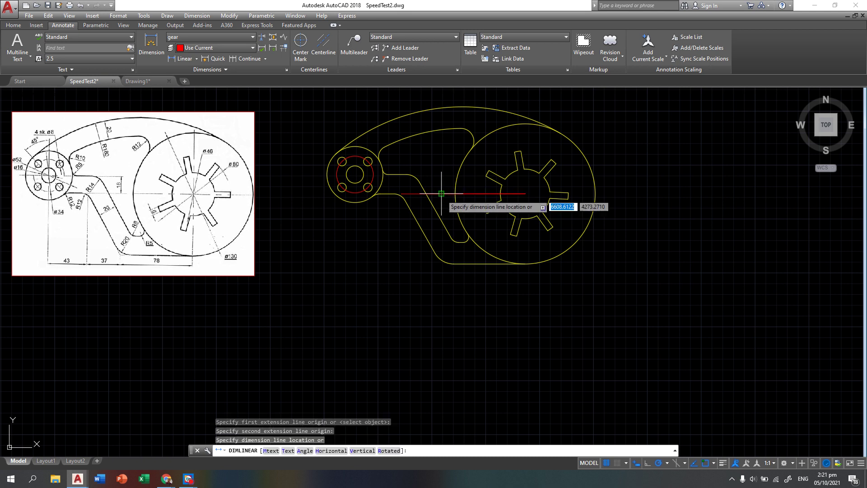
left_click(441, 280)
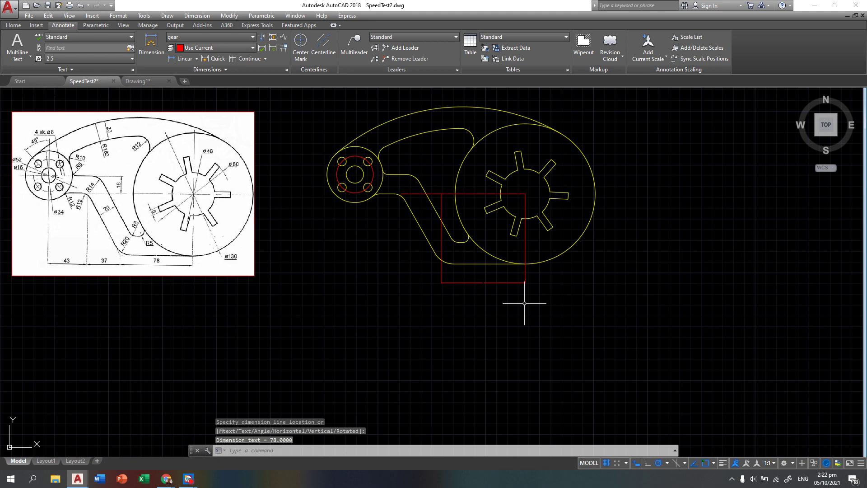
scroll(524, 303, "up", 10)
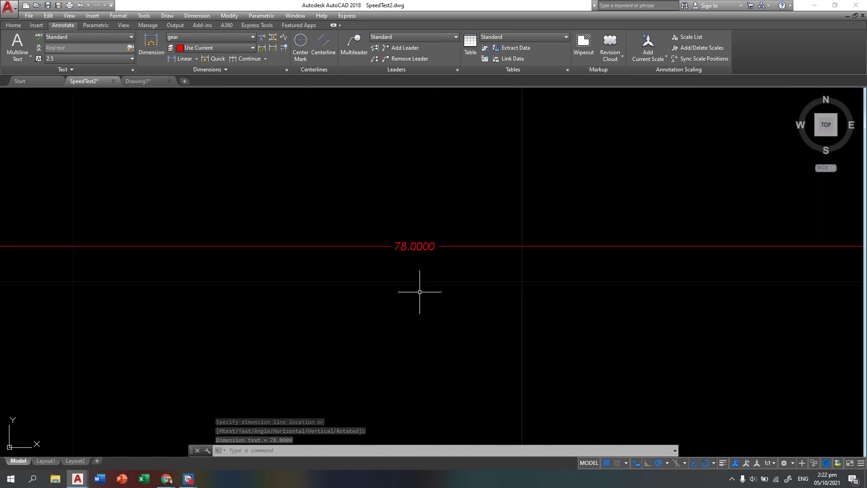
scroll(420, 292, "down", 10)
Step: Modify the gear dimension style to use an overall scale of 10 for dimension features
middle_click_drag(257, 151, 338, 155)
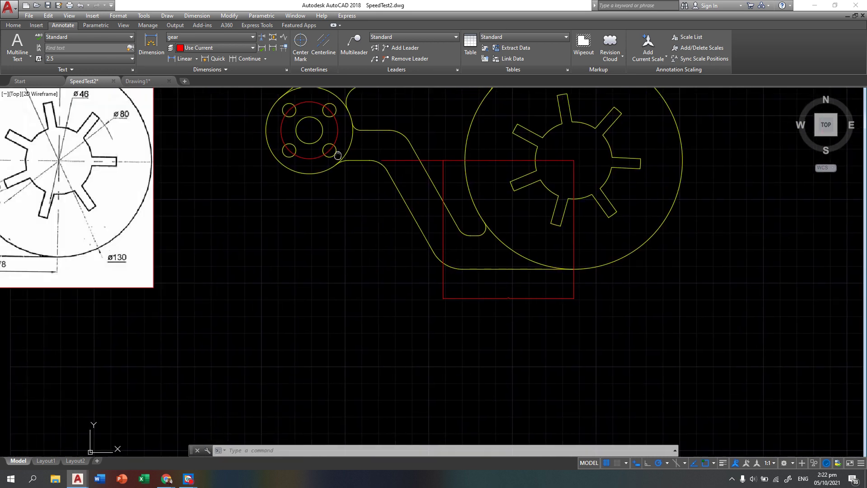
middle_click_drag(292, 91, 298, 135)
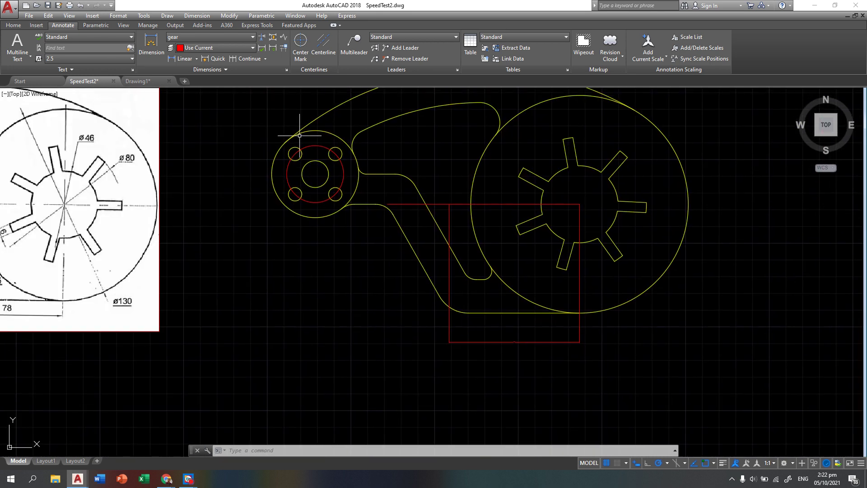
left_click(286, 70)
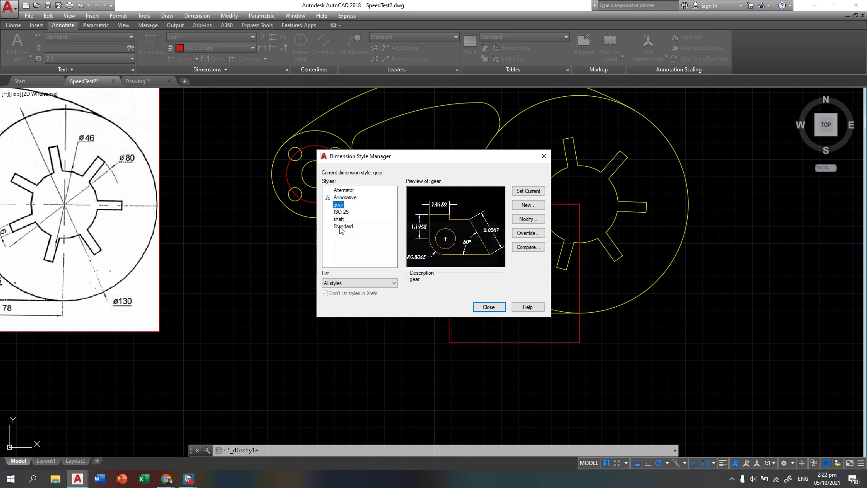
left_click(528, 218)
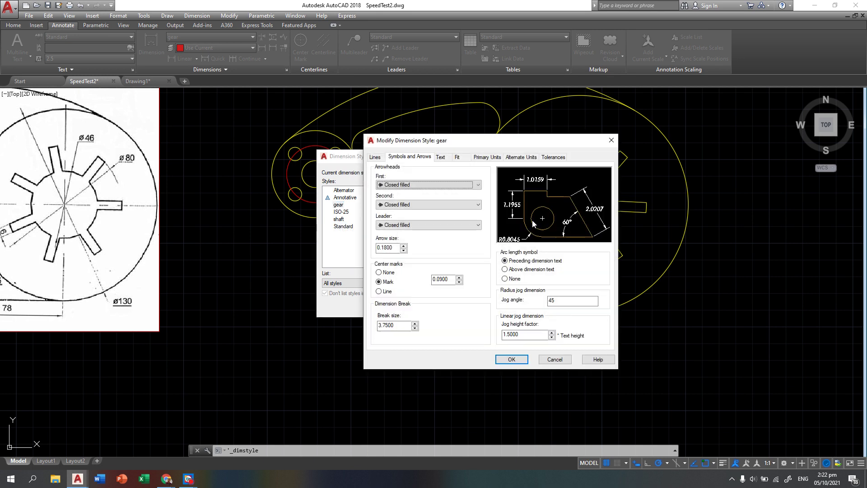
left_click(458, 157)
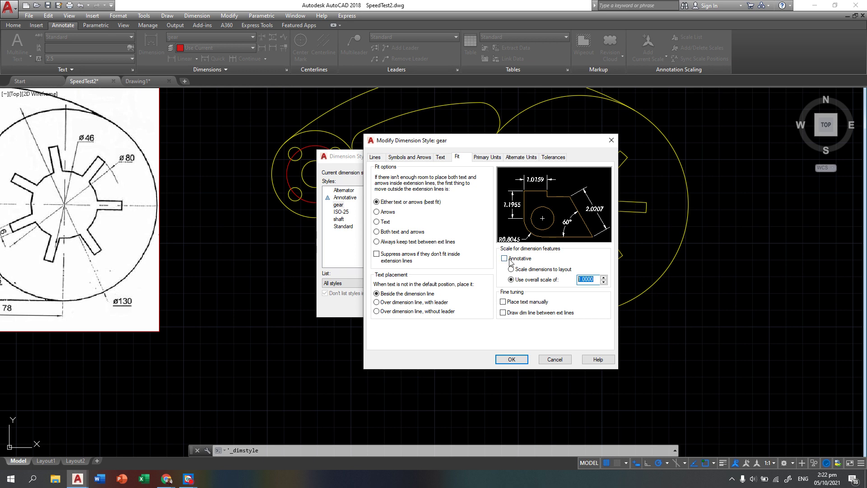
type("10")
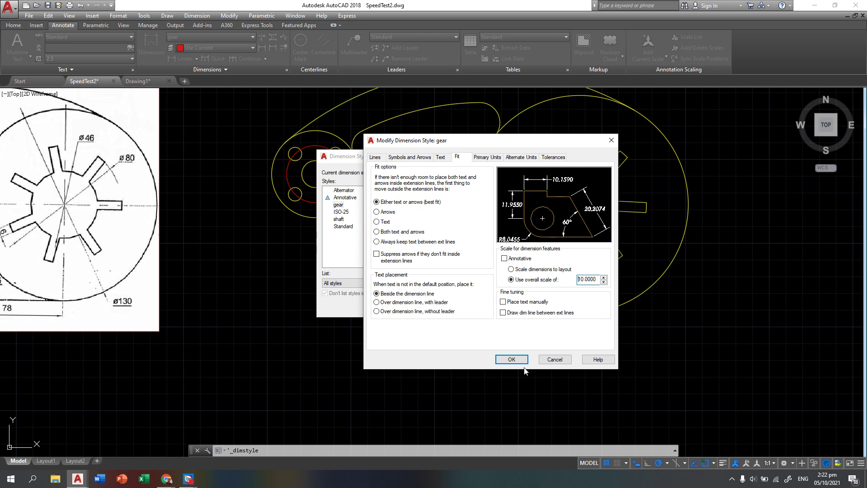
left_click(512, 360)
left_click(488, 307)
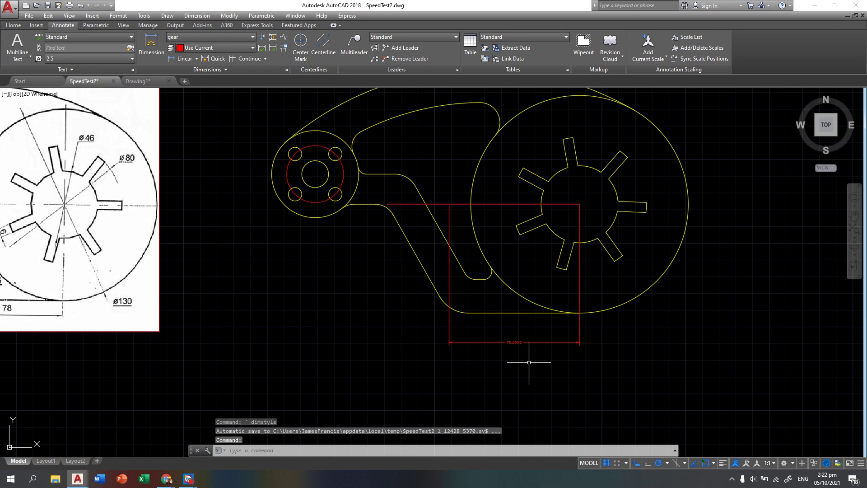
Step: Set the gear dimension style's overall scale for dimension features to 25
scroll(528, 362, "up", 2)
scroll(512, 349, "down", 2)
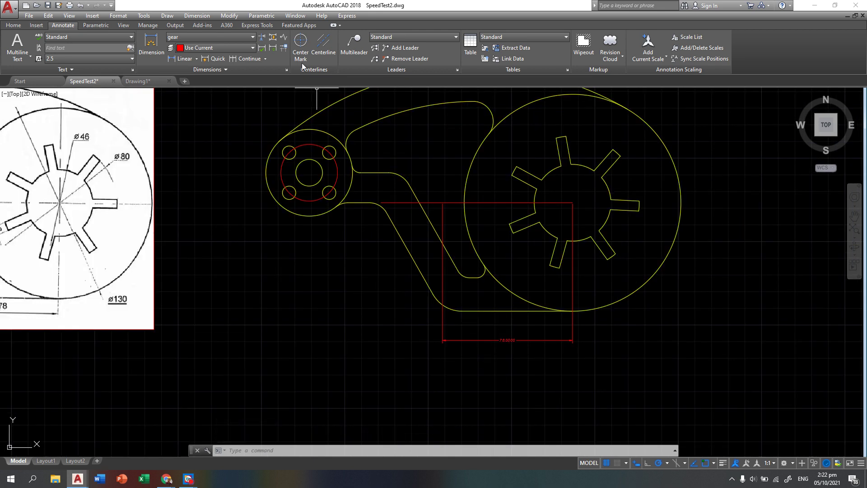
left_click(286, 69)
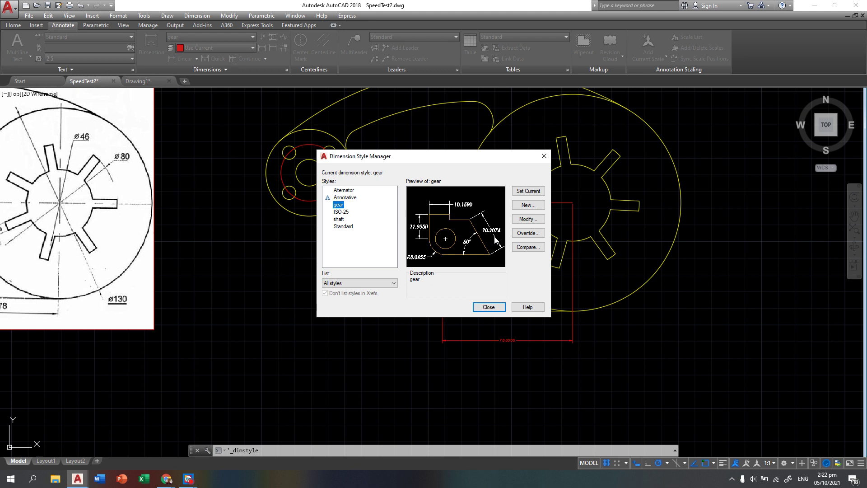
left_click(520, 220)
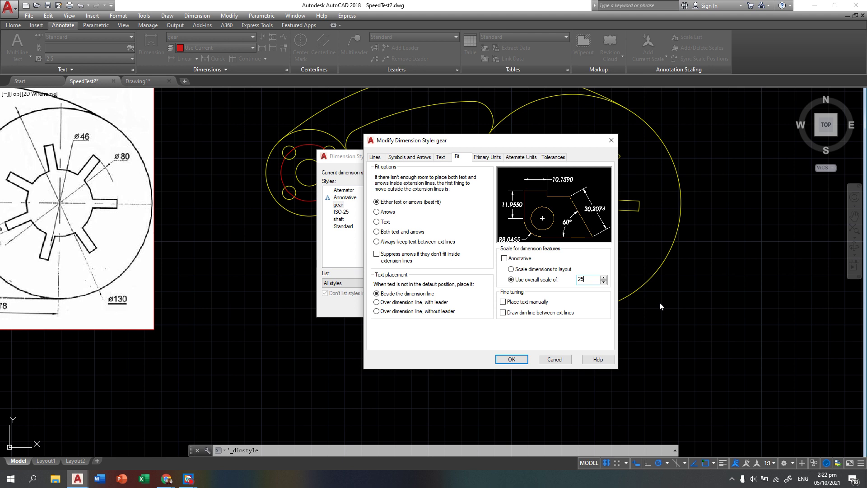
left_click(506, 359)
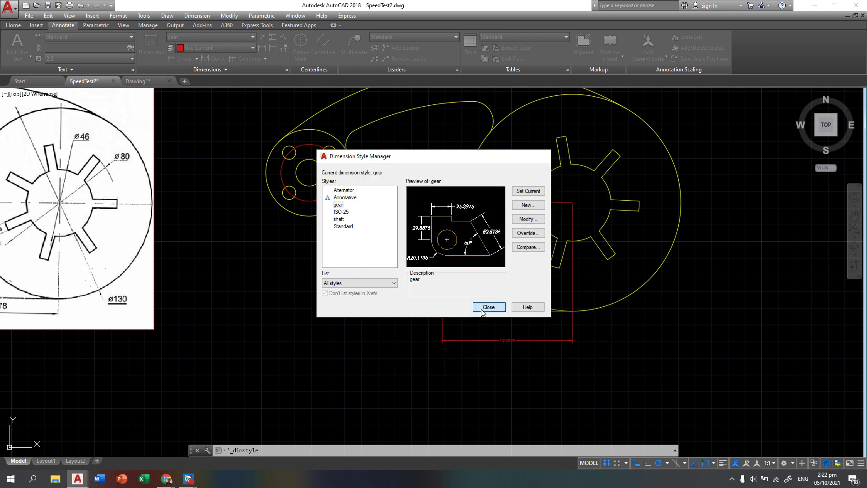
left_click(481, 309)
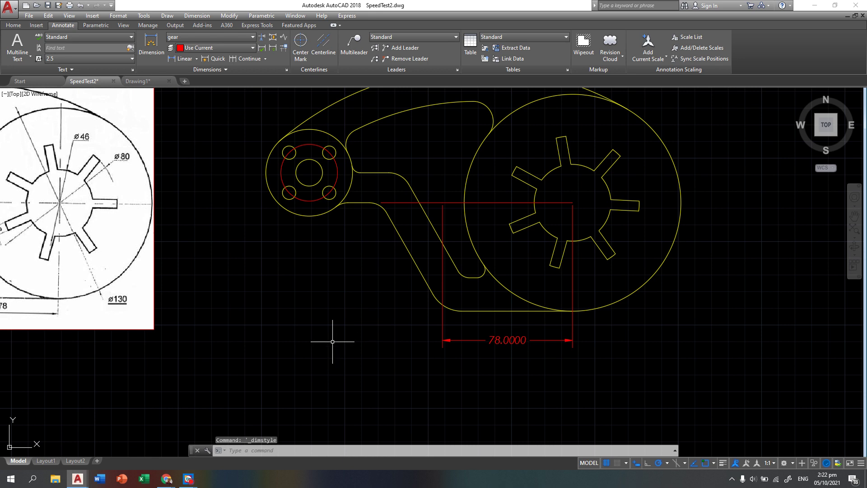
Step: Suppress trailing zeros for linear dimensions in the gear dimension style's primary units
scroll(334, 340, "down", 2)
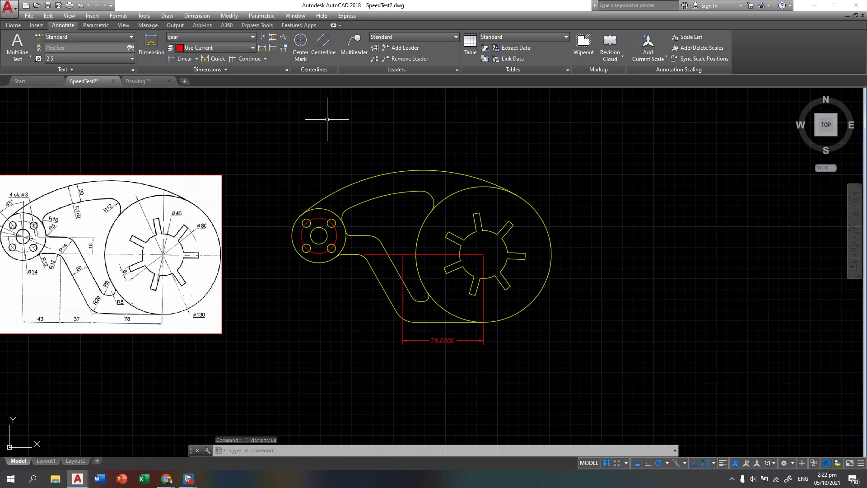
scroll(445, 366, "up", 4)
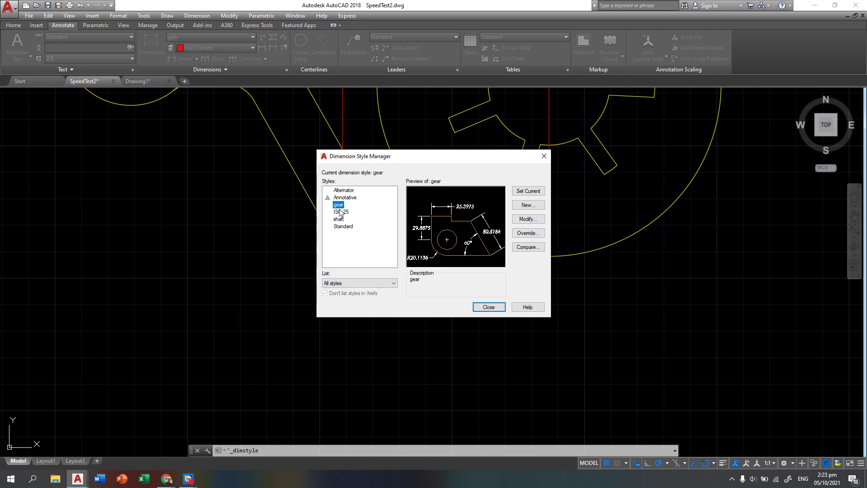
left_click(527, 219)
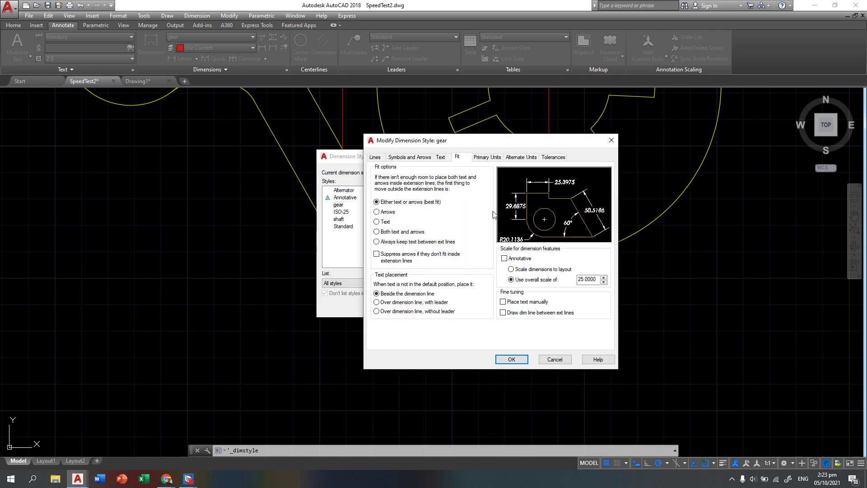
left_click(486, 158)
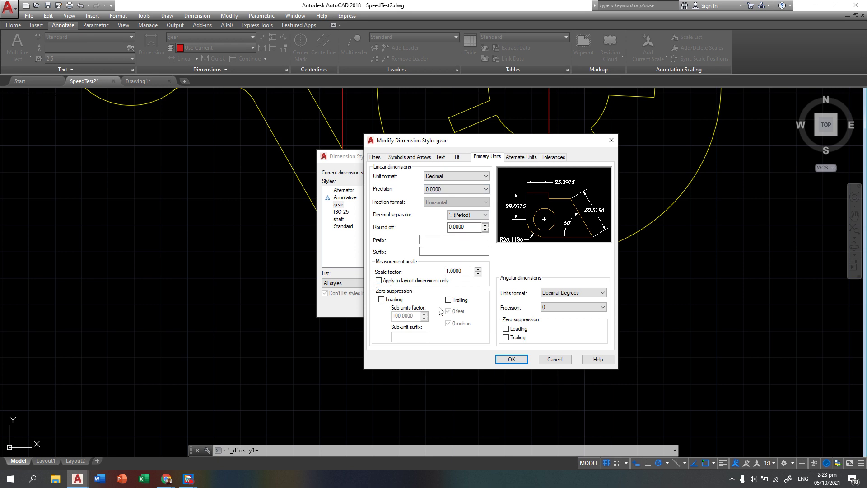
left_click(511, 360)
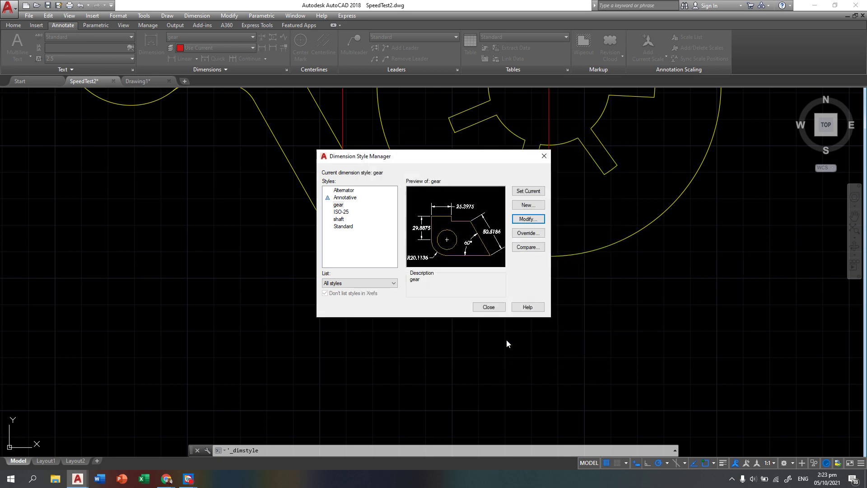
left_click(488, 307)
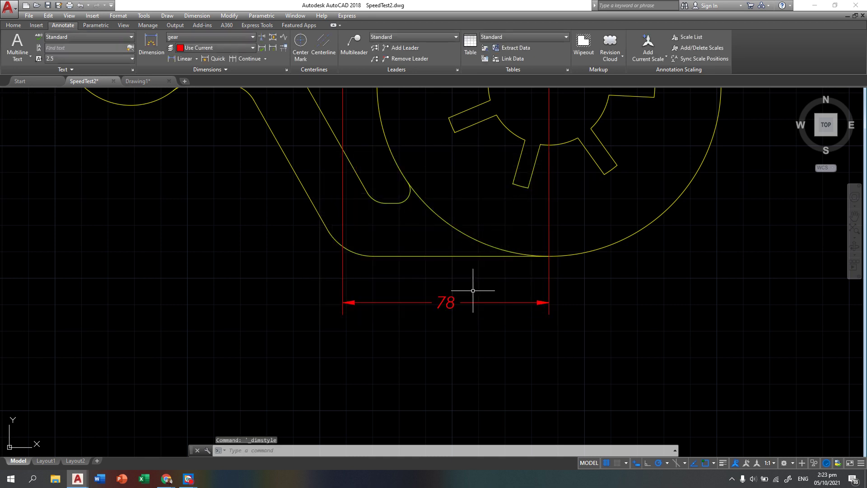
Step: Modify the gear dimension style to use Right angle arrowheads at both ends of dimension lines
scroll(491, 290, "down", 2)
scroll(354, 274, "down", 2)
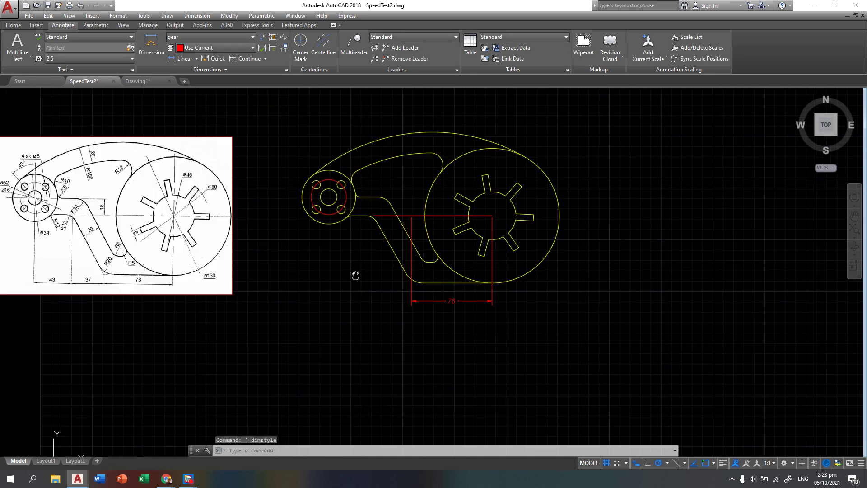
middle_click_drag(354, 275, 392, 279)
scroll(234, 312, "up", 6)
scroll(238, 289, "down", 6)
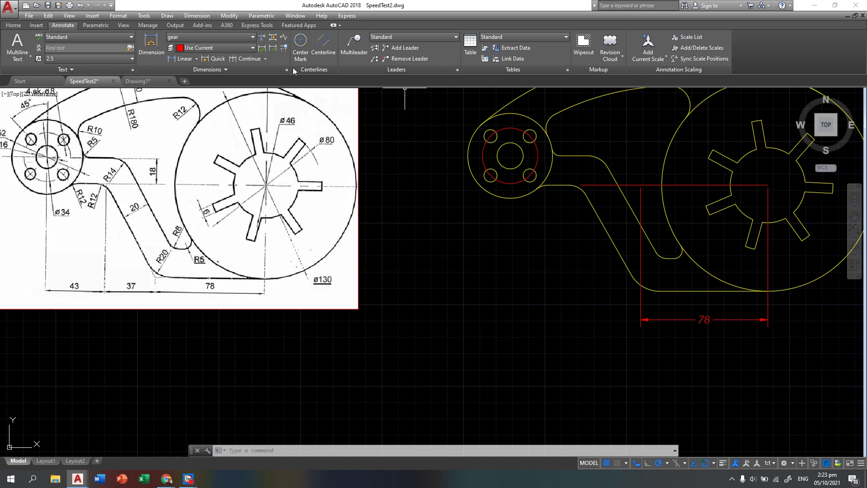
left_click(287, 69)
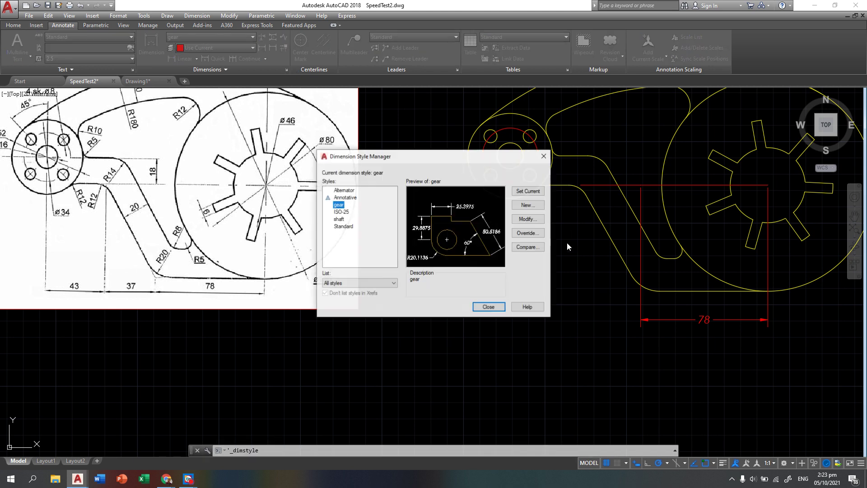
left_click(526, 219)
left_click(402, 158)
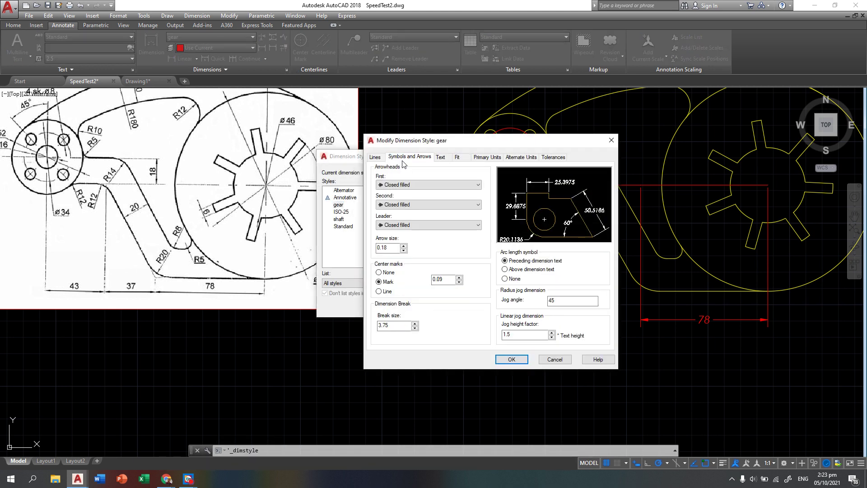
left_click(393, 185)
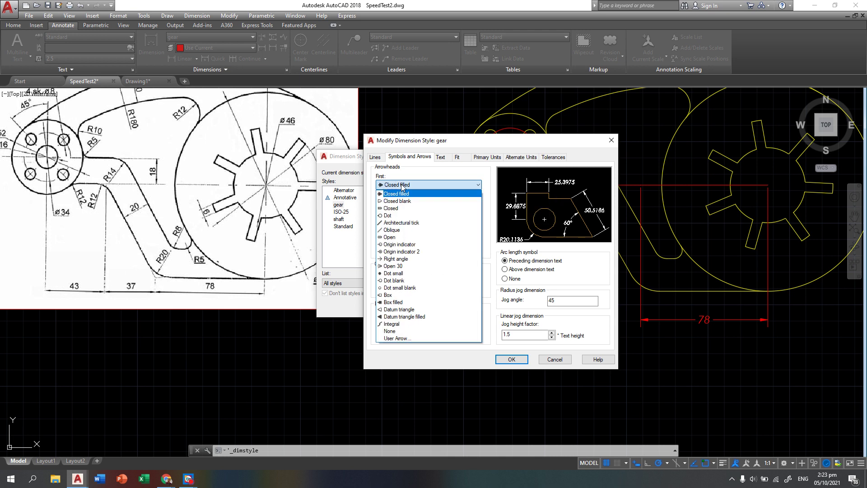
left_click(397, 259)
left_click(518, 362)
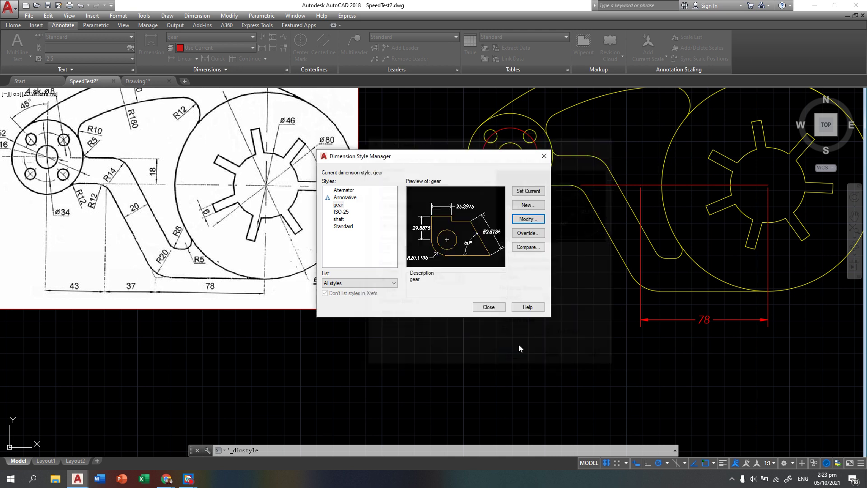
left_click(496, 310)
Step: Add a linear dimension from the 78 dimension's left origin to the arm's upper bend corner, aligned with the 78 dimension line
scroll(612, 300, "down", 3)
scroll(612, 304, "up", 5)
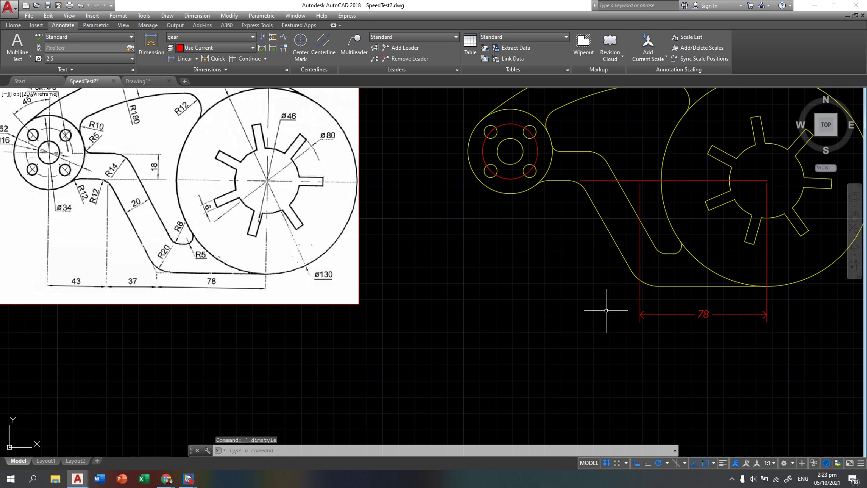
scroll(542, 298, "down", 2)
scroll(524, 295, "down", 2)
scroll(434, 286, "up", 2)
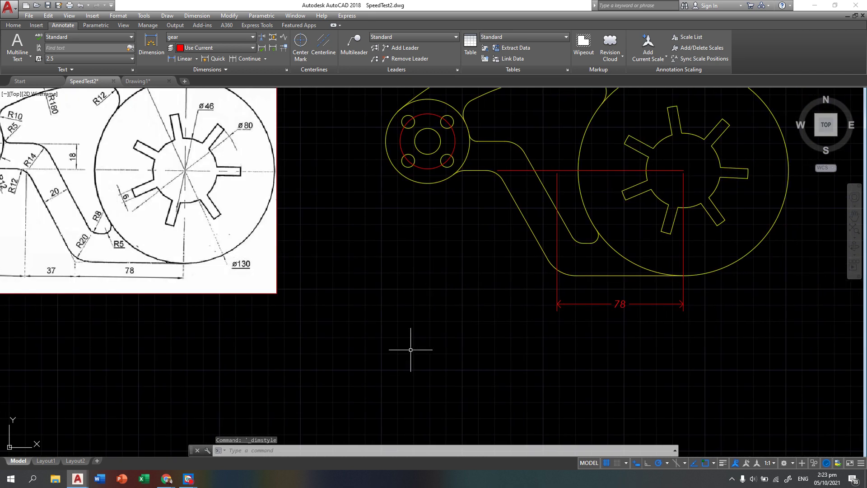
scroll(403, 317, "down", 2)
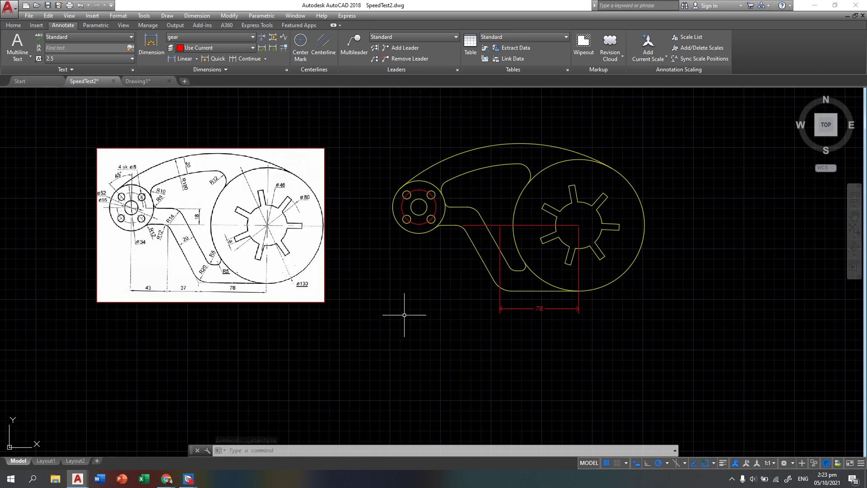
left_click(196, 58)
left_click(191, 72)
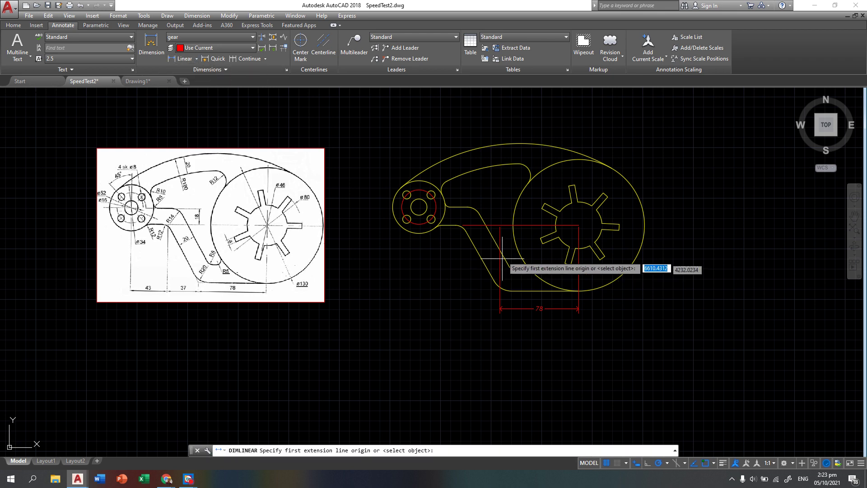
left_click(500, 225)
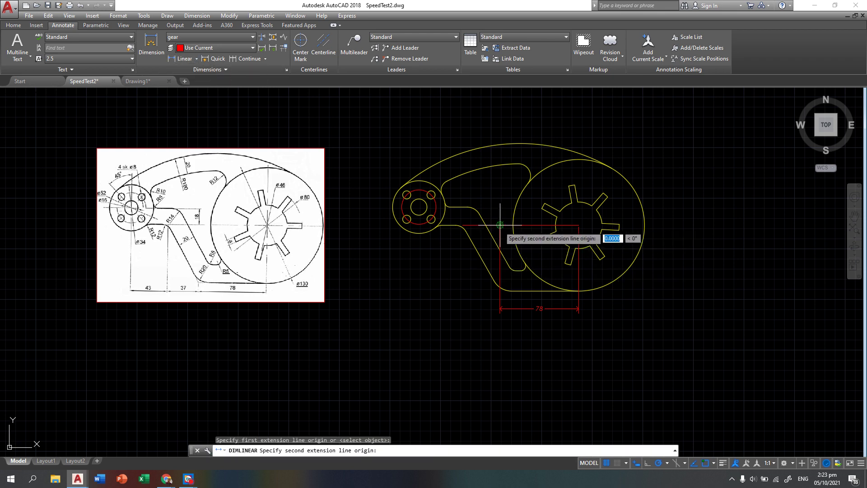
scroll(461, 226, "up", 4)
left_click(462, 225)
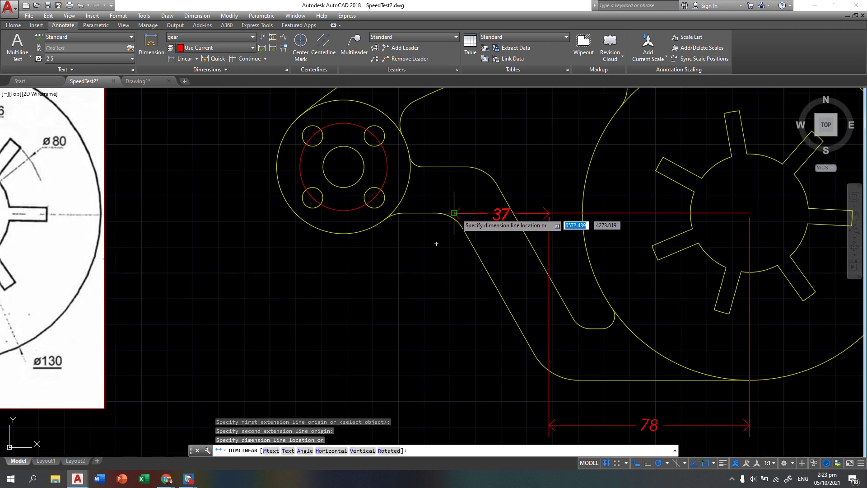
scroll(434, 322, "down", 2)
scroll(451, 345, "down", 2)
scroll(465, 352, "up", 6)
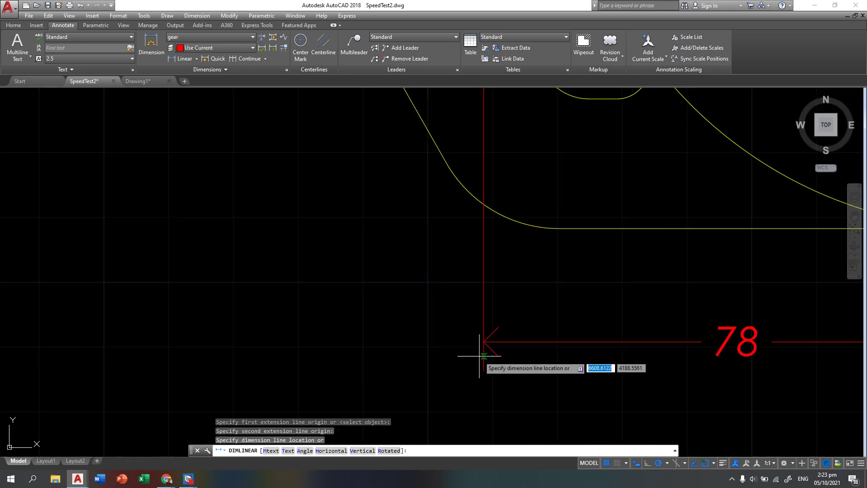
scroll(485, 344, "down", 2)
left_click(484, 345)
scroll(435, 277, "down", 4)
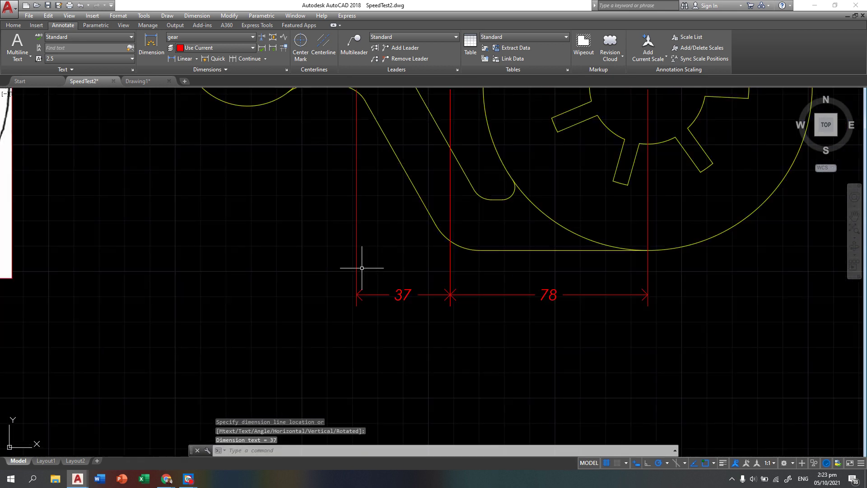
Step: Continue the horizontal dimension chain from the 37 dimension to the small hub's centre
scroll(168, 236, "down", 2)
middle_click_drag(2, 268, 137, 271)
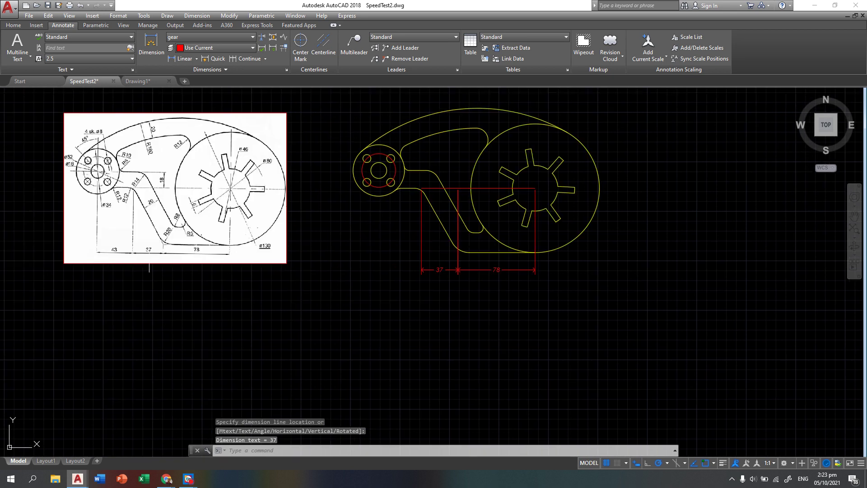
left_click(243, 58)
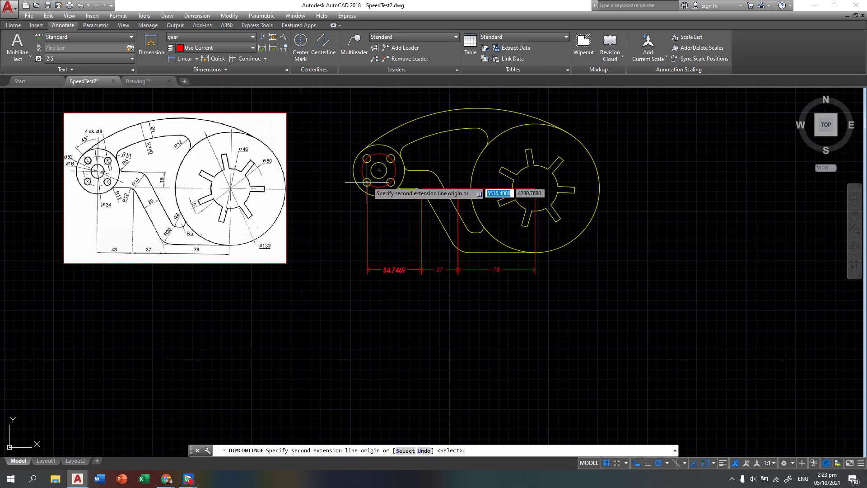
left_click(378, 170)
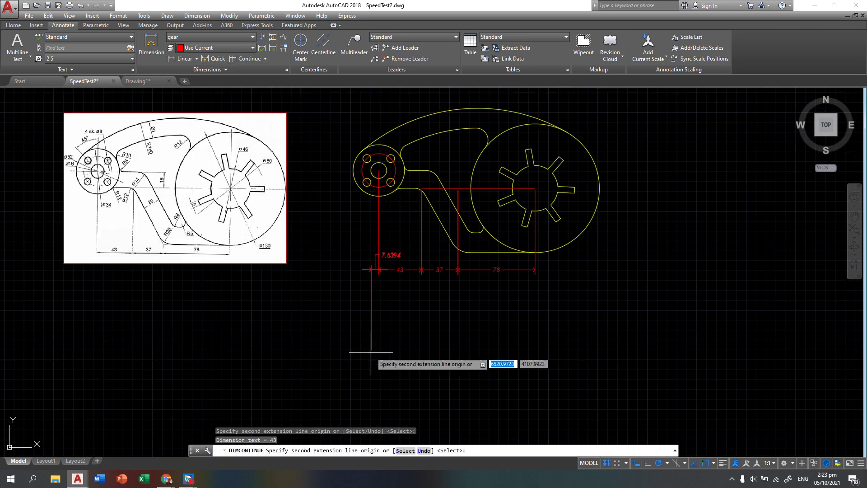
key("Return")
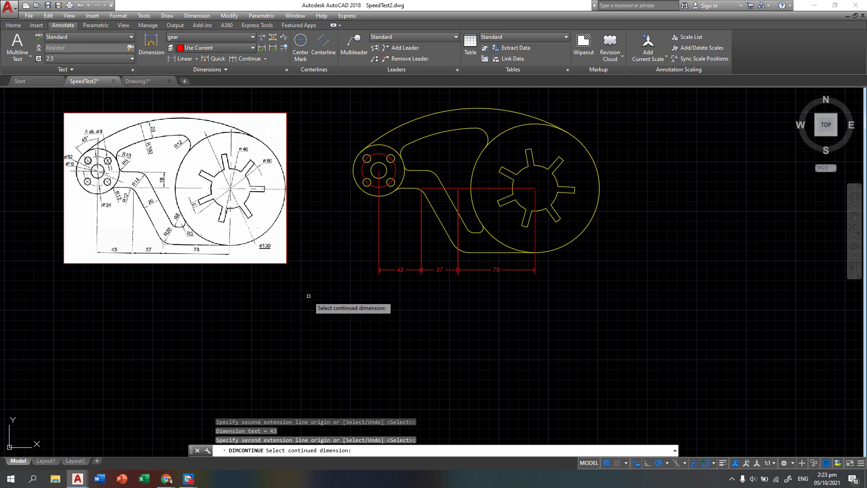
Step: Add a diameter dimension to the circle through the slots' outer ends, placing its text outside the upper-right slot
left_click(197, 59)
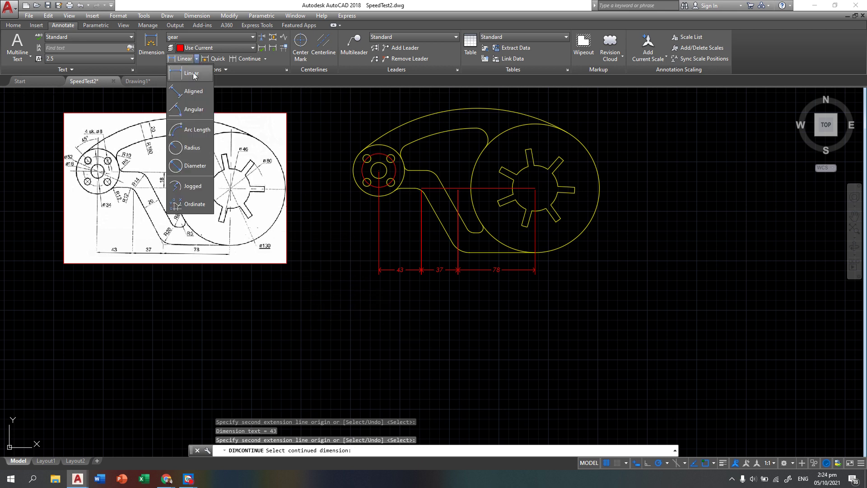
left_click(196, 162)
scroll(542, 180, "up", 2)
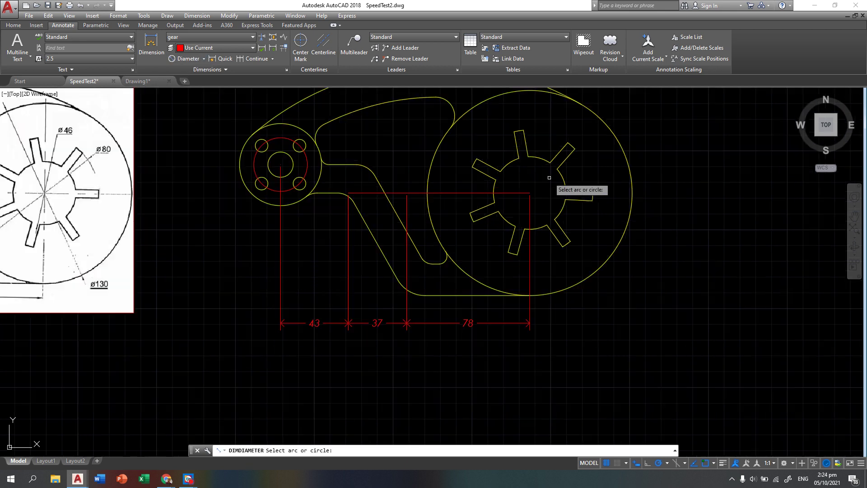
left_click(470, 217)
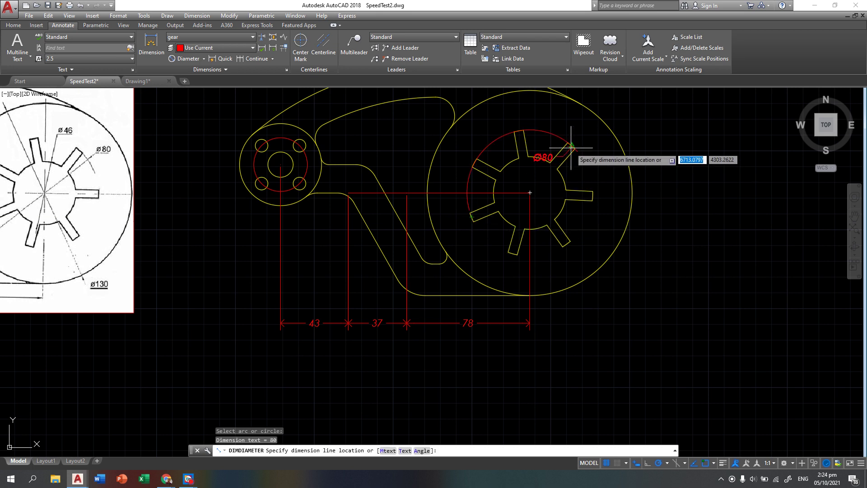
left_click(582, 140)
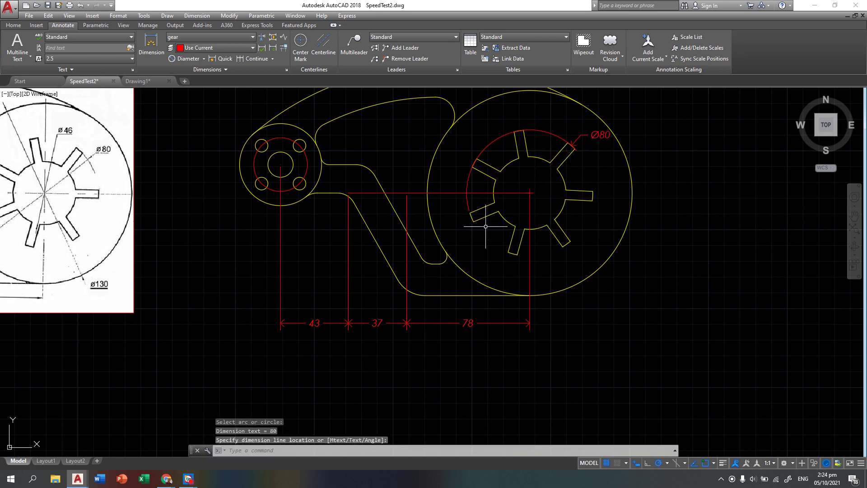
Step: Move the Ø80 dimension text inside the slotted hub, close to the large circle's centre
scroll(487, 226, "down", 2)
scroll(492, 199, "up", 2)
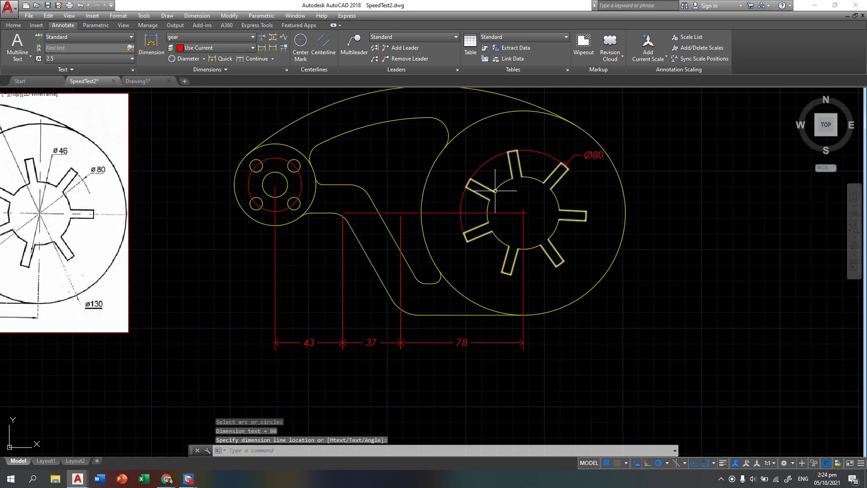
left_click(582, 154)
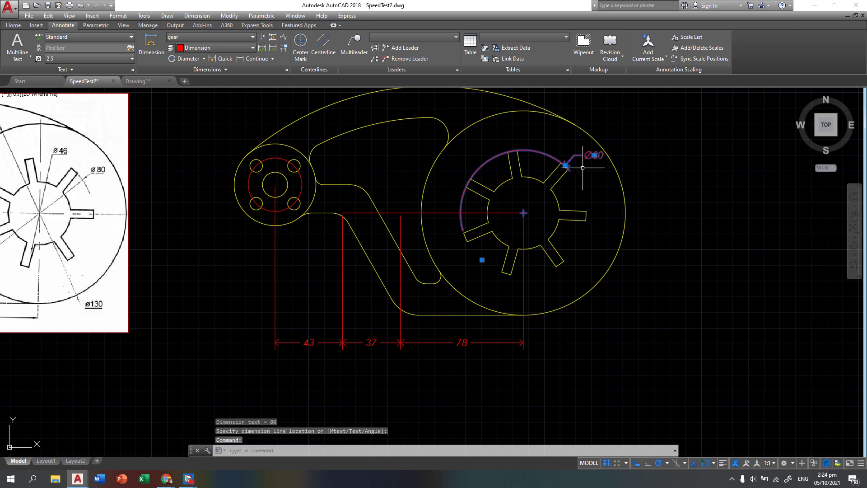
left_click(595, 156)
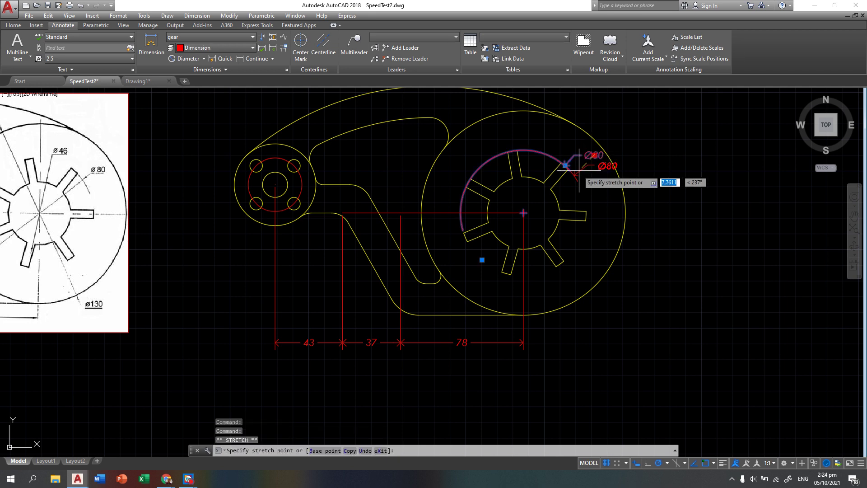
left_click(536, 198)
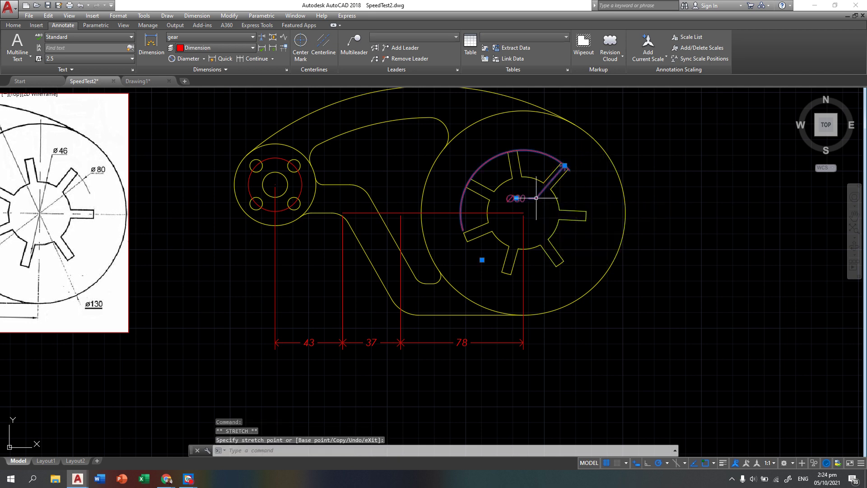
Step: Set the gear dimension style's fit fine tuning to draw the dimension line between extension lines
left_click(286, 70)
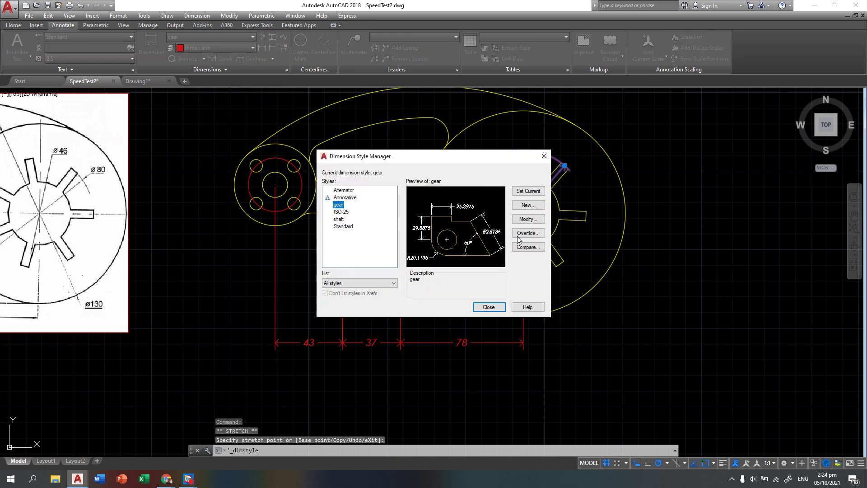
left_click(528, 219)
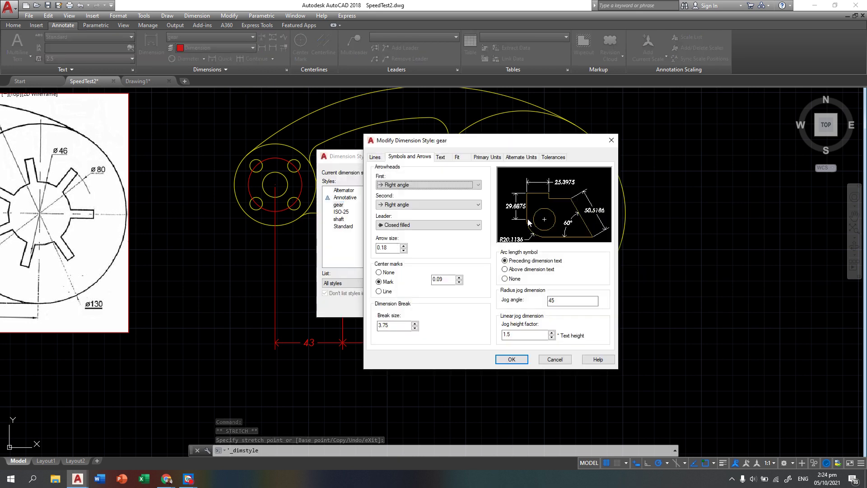
left_click(463, 160)
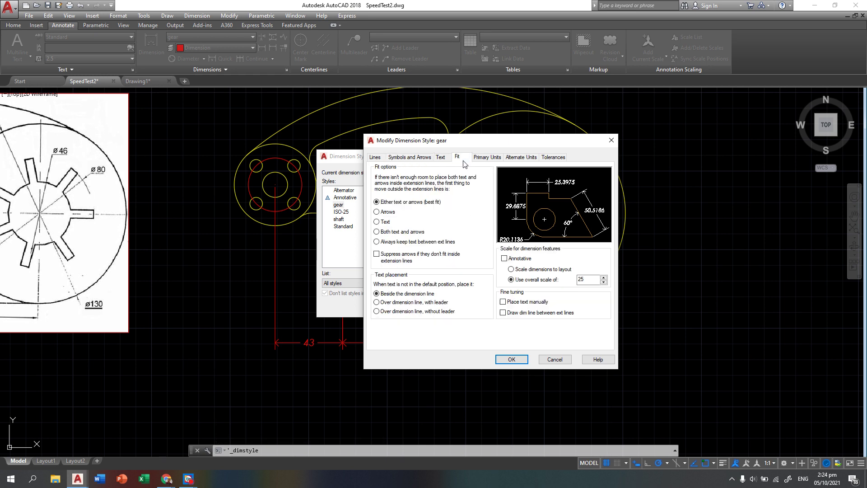
left_click(503, 313)
left_click(512, 360)
left_click(488, 307)
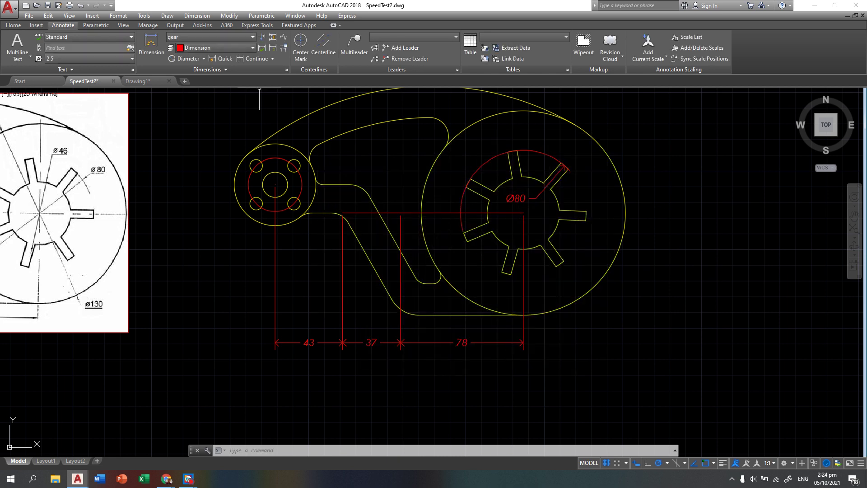
Step: Add a radius dimension to the upper-right rounded corner of the arm's curved opening, placing its text inside the opening
scroll(536, 207, "down", 2)
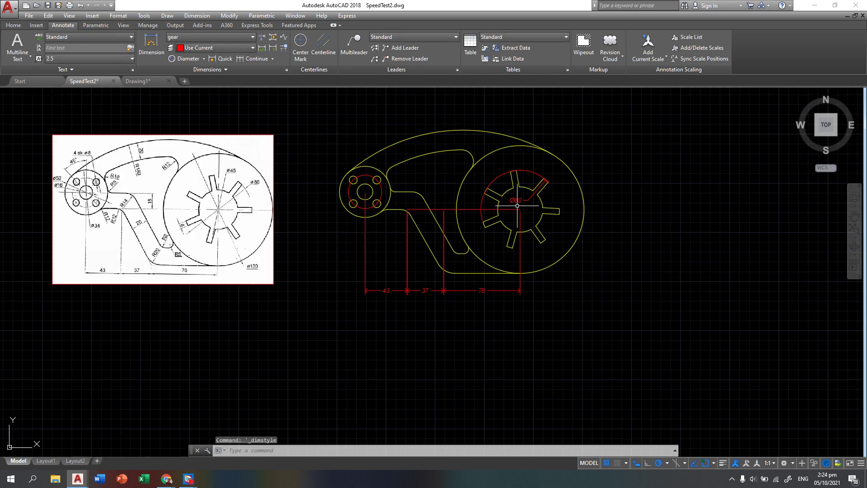
middle_click_drag(433, 222, 459, 230)
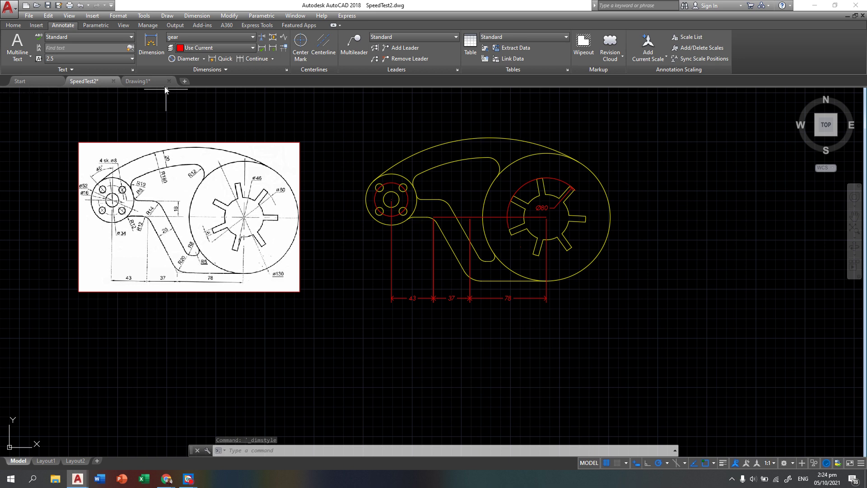
left_click(203, 59)
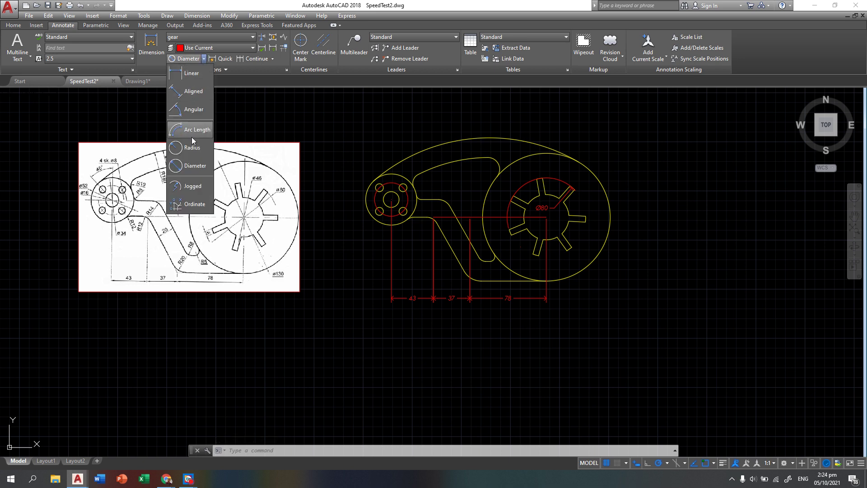
left_click(190, 149)
scroll(435, 185, "up", 3)
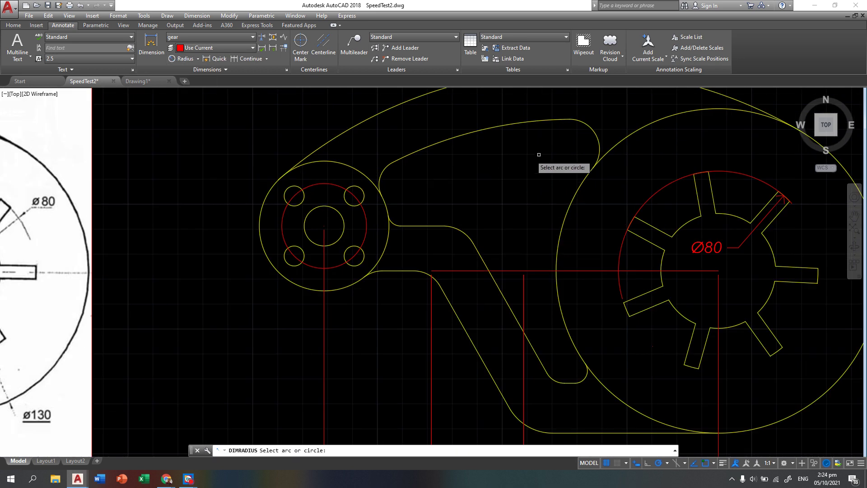
left_click(594, 133)
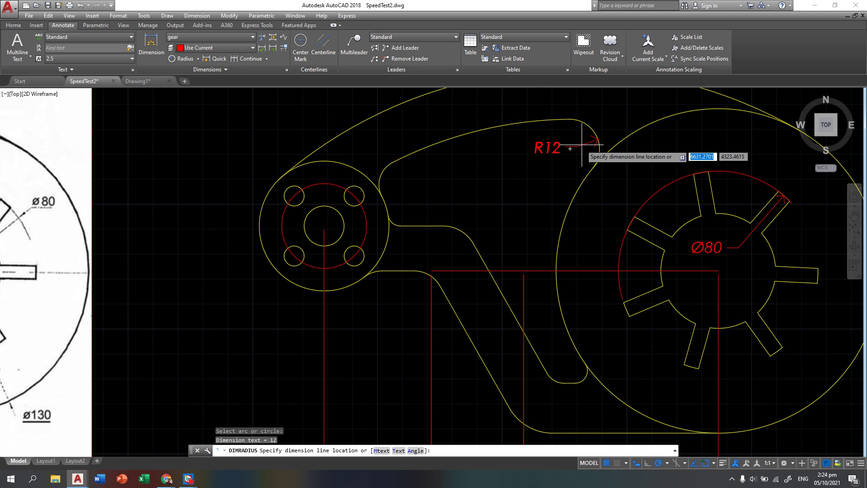
left_click(587, 136)
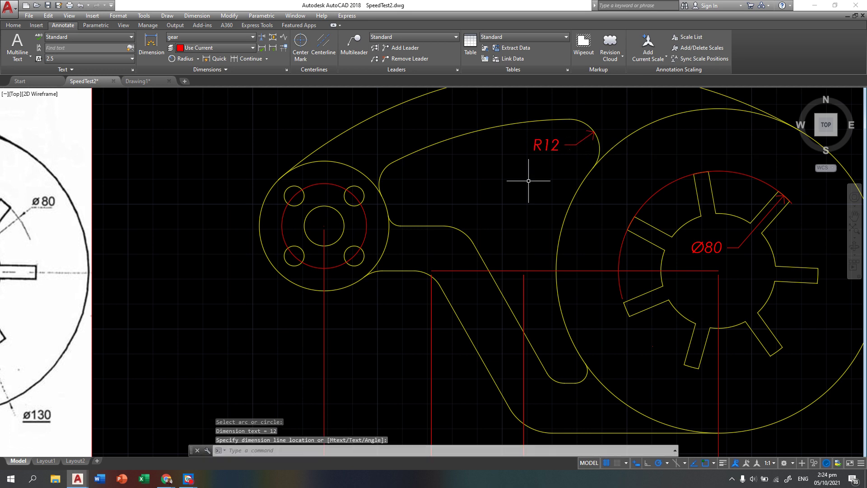
Step: Add a radius dimension to the opening's rounded corner beside the small hub, with its text inside the opening
left_click(187, 59)
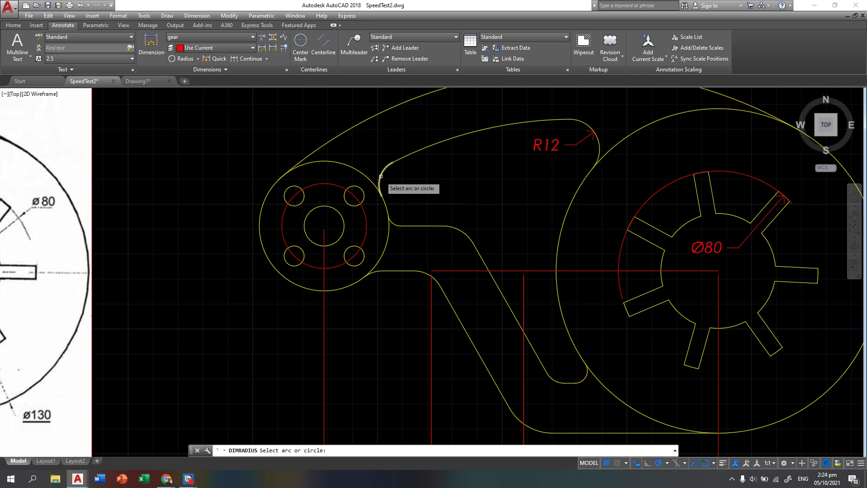
left_click(381, 176)
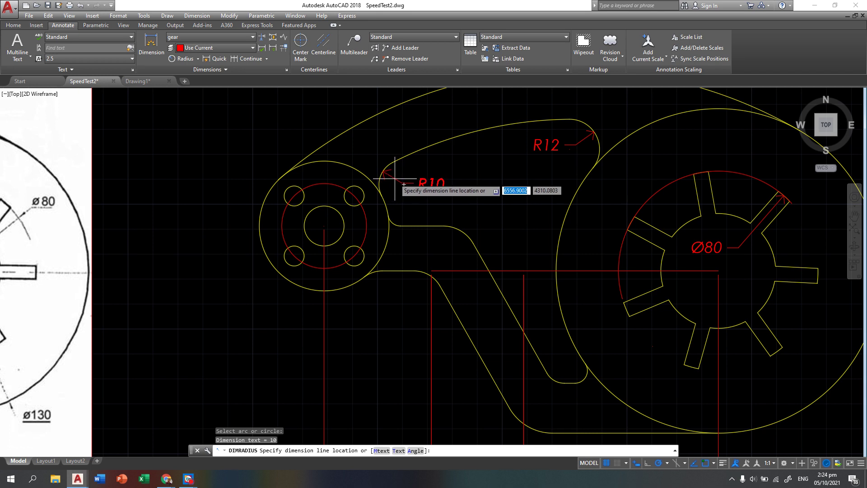
left_click(395, 179)
scroll(263, 179, "down", 2)
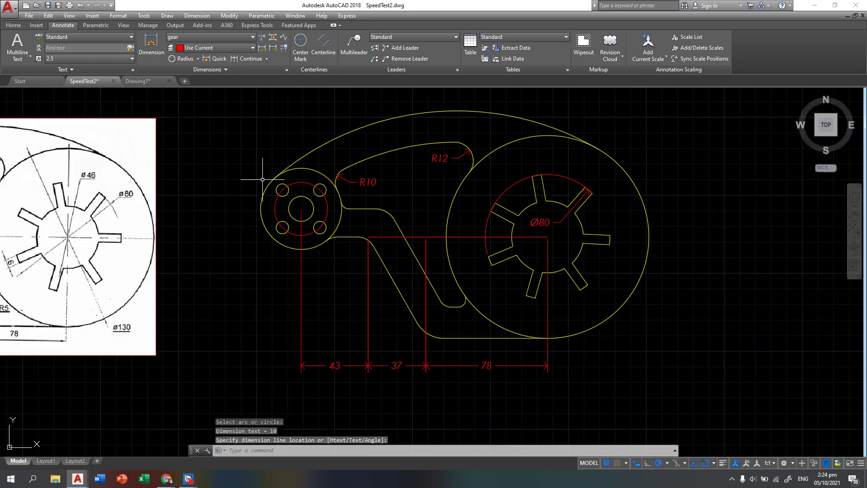
Step: Add a radius dimension to the small fillet joining the small hub to the opening's lower edge, with its text above that edge
left_click(185, 59)
scroll(178, 185, "down", 2)
scroll(129, 183, "up", 3)
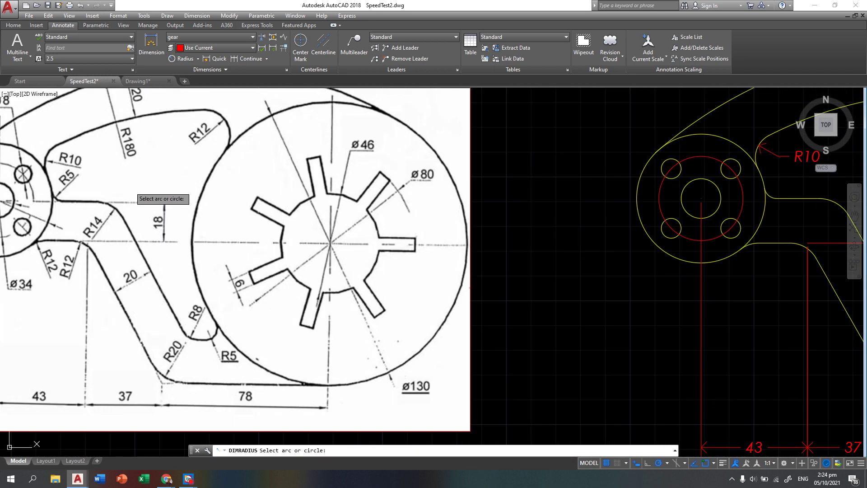
scroll(442, 227, "down", 2)
scroll(502, 225, "up", 3)
scroll(541, 252, "up", 3)
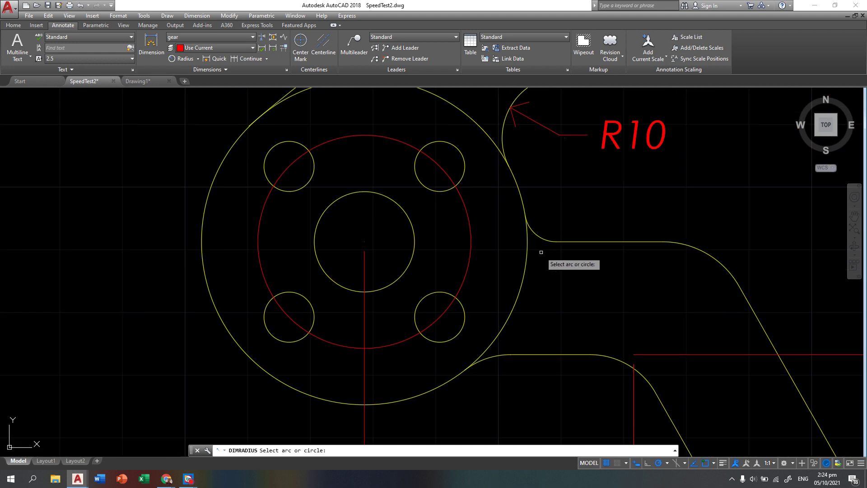
left_click(529, 231)
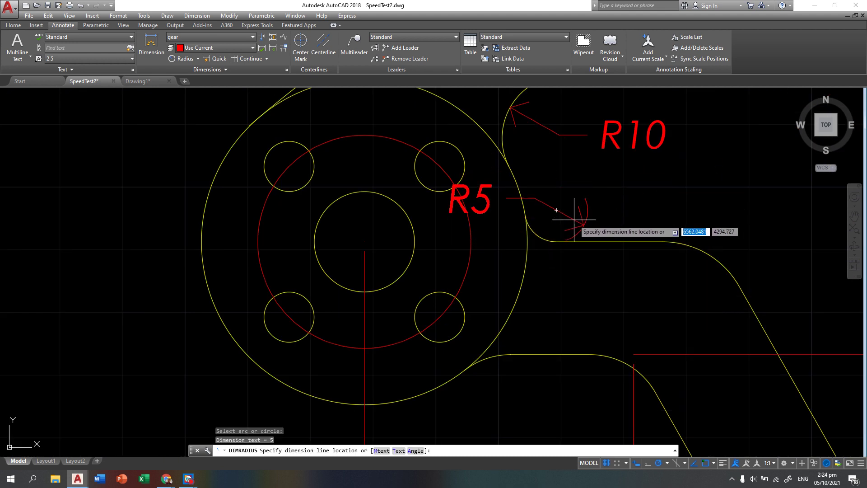
left_click(546, 223)
scroll(530, 226, "down", 5)
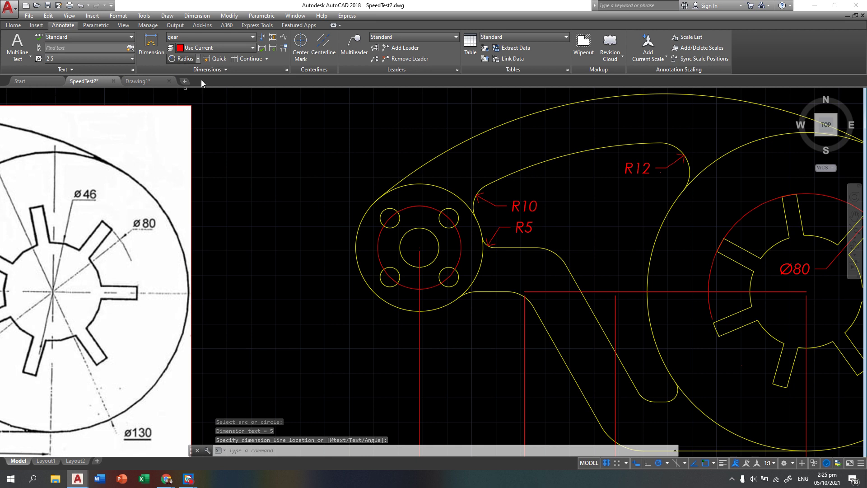
Step: Add a radius dimension to the small fillet where the opening's lower tip meets the large circle, placing its text outside the opening
key("Return")
scroll(513, 310, "up", 6)
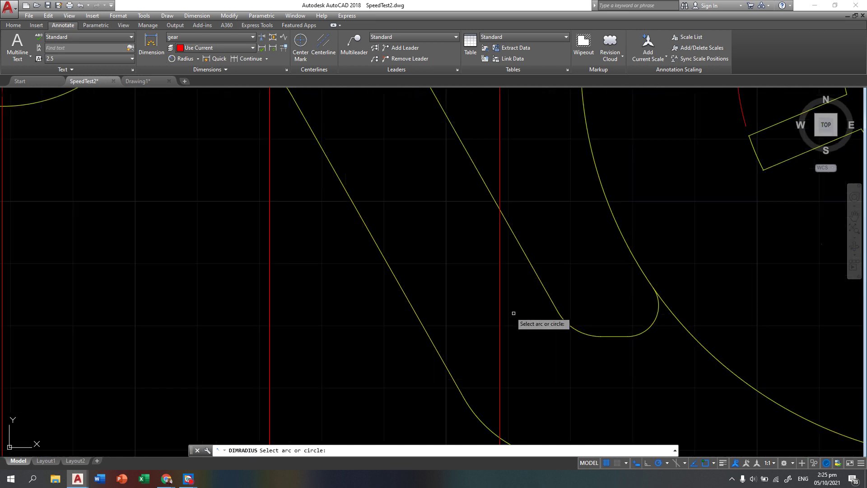
left_click(660, 324)
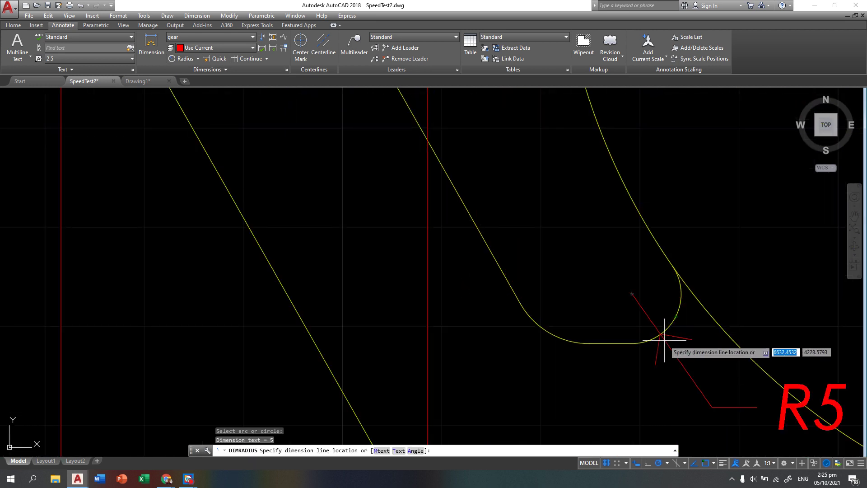
left_click(689, 341)
scroll(498, 272, "down", 3)
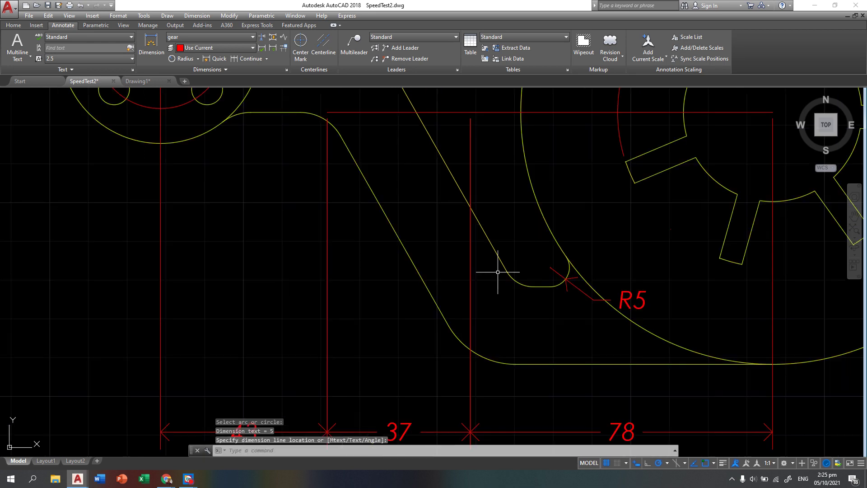
Step: Add a radius dimension to the arm's lower outer bend, placing its text inside the arm profile
scroll(300, 276, "down", 5)
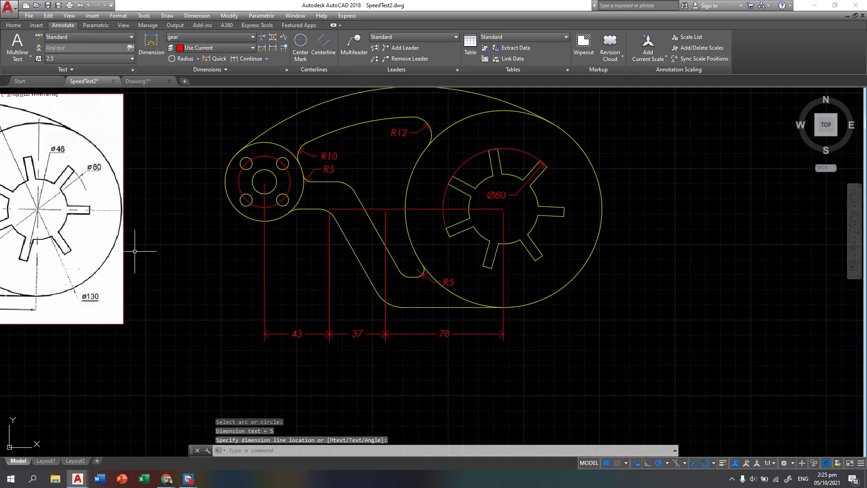
middle_click_drag(139, 252, 290, 261)
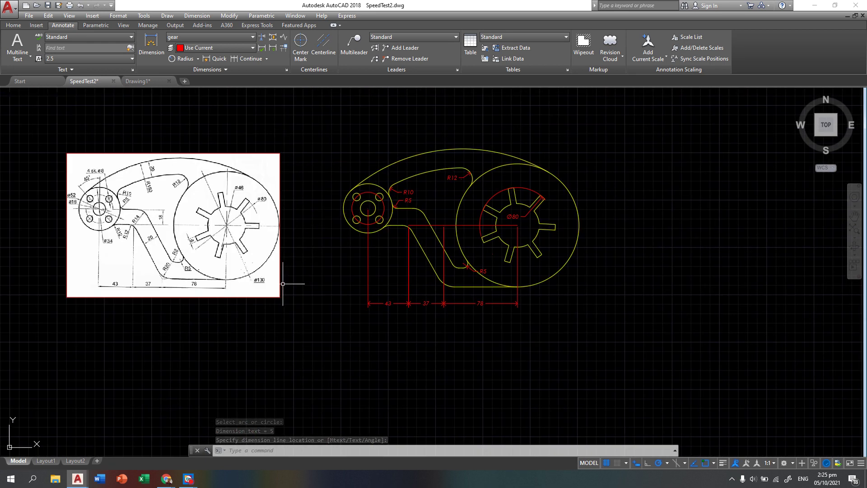
scroll(435, 306, "up", 4)
scroll(468, 234, "up", 4)
middle_click_drag(474, 242, 450, 276)
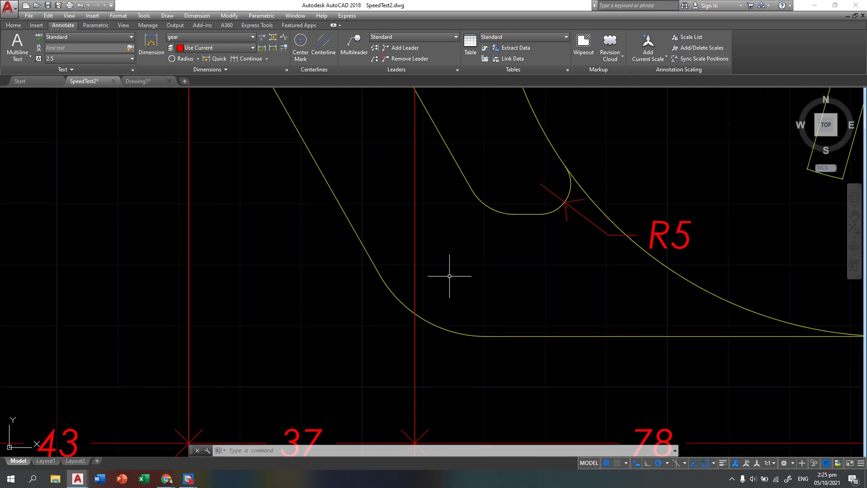
key("space")
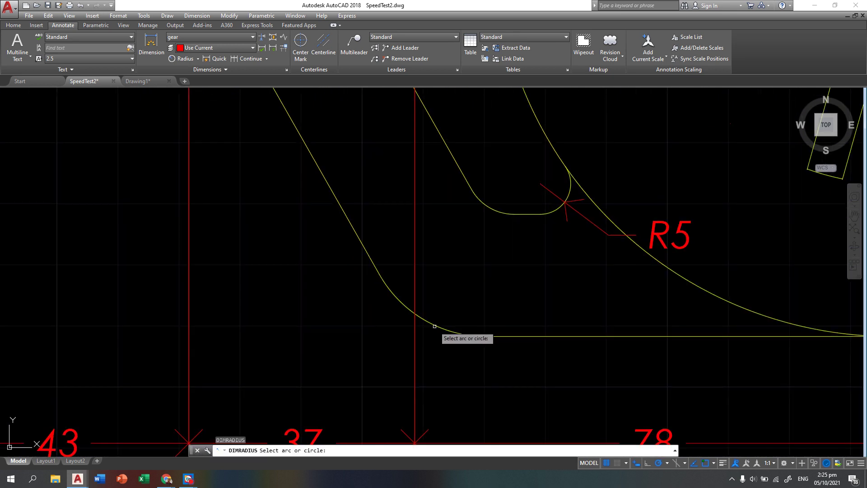
left_click(435, 325)
left_click(448, 277)
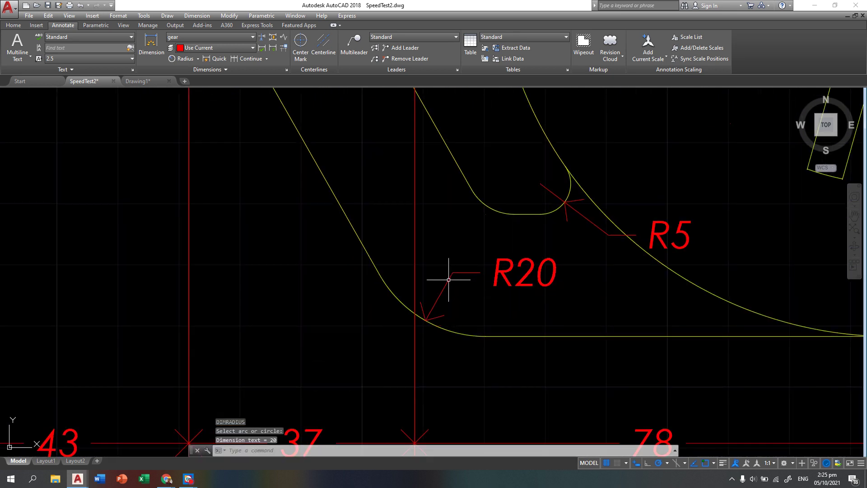
Step: Add a radius dimension to the outer bend where the arm's short horizontal lower edge turns down, with its text below the edge
scroll(447, 278, "down", 4)
scroll(447, 278, "down", 3)
scroll(344, 187, "up", 7)
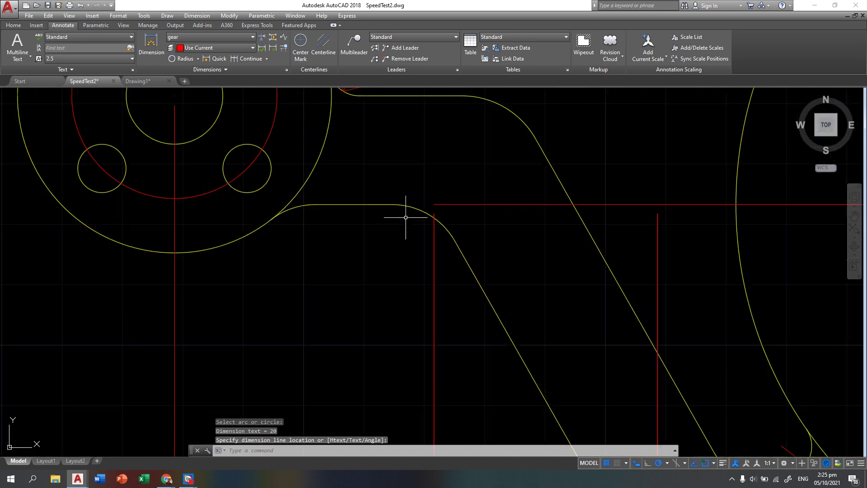
key("space")
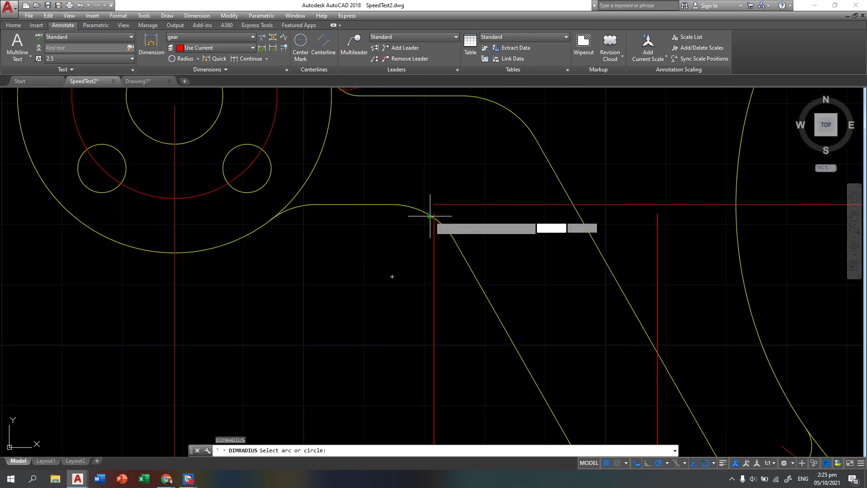
left_click(430, 215)
left_click(416, 236)
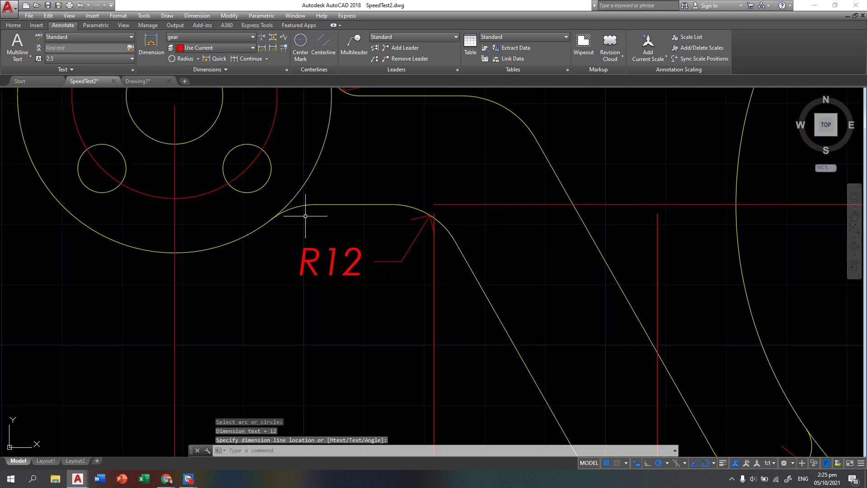
Step: Add a radius dimension to the fillet joining the small hub to the arm's lower horizontal edge, placing its text below the edge
scroll(299, 199, "up", 4)
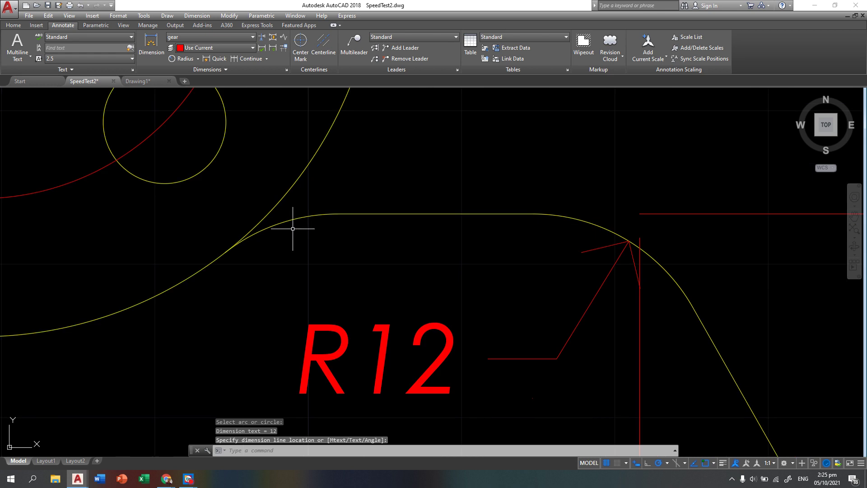
key("space")
left_click(291, 220)
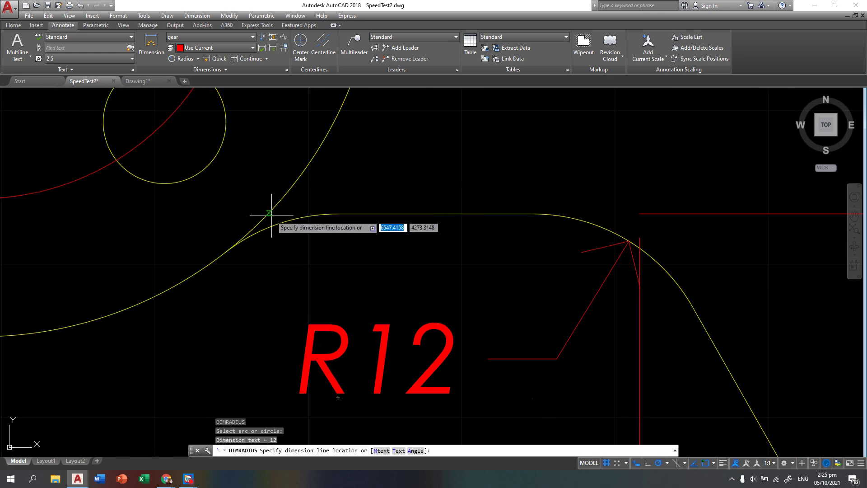
scroll(271, 223, "down", 3)
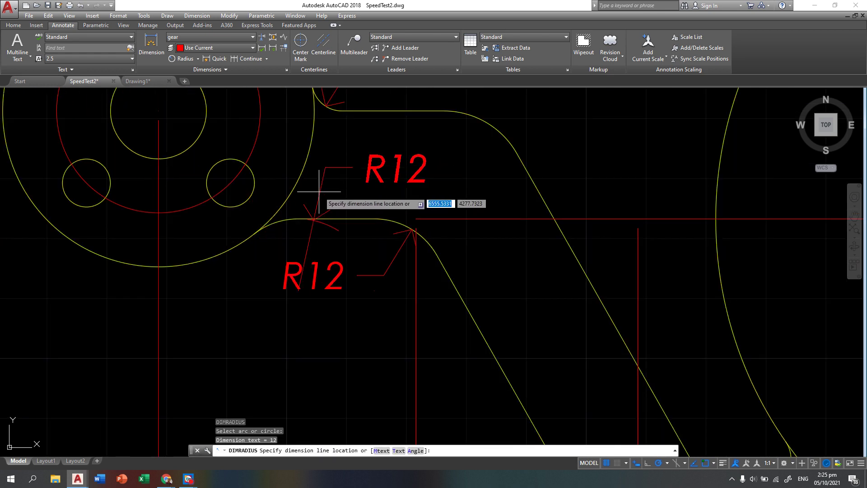
left_click(288, 267)
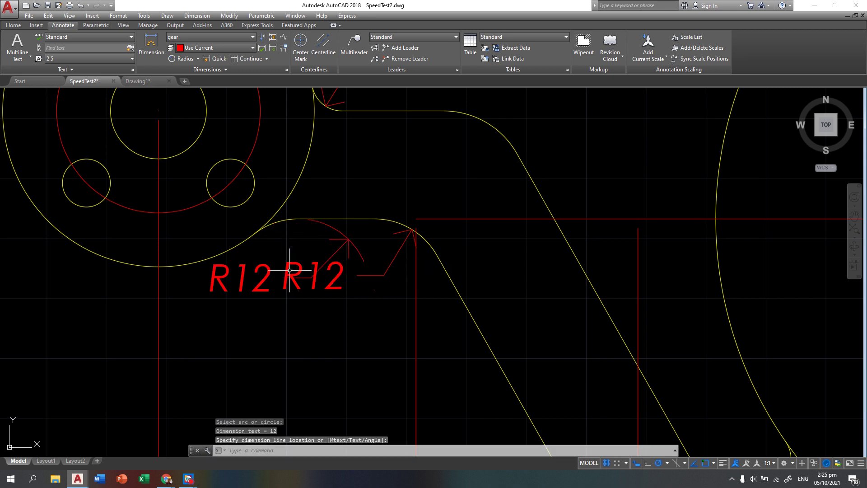
Step: Move the outer bend's R12 dimension text above the arm's lower horizontal edge
left_click(331, 282)
left_click(314, 272)
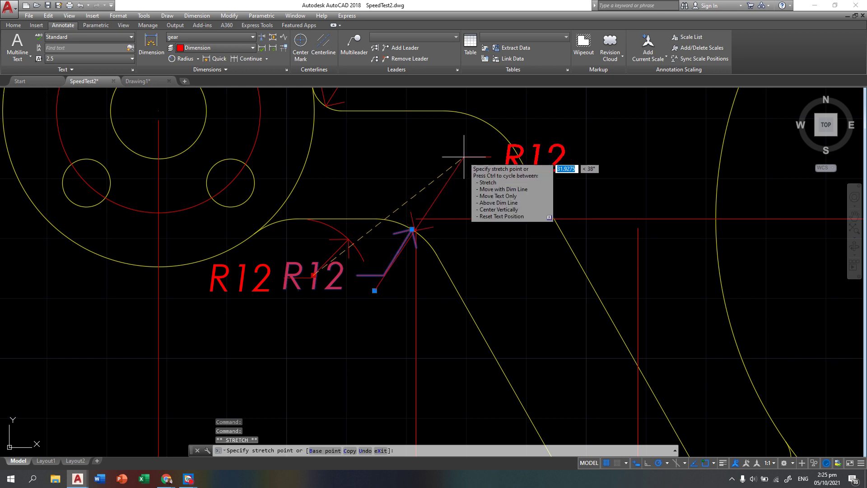
left_click(395, 168)
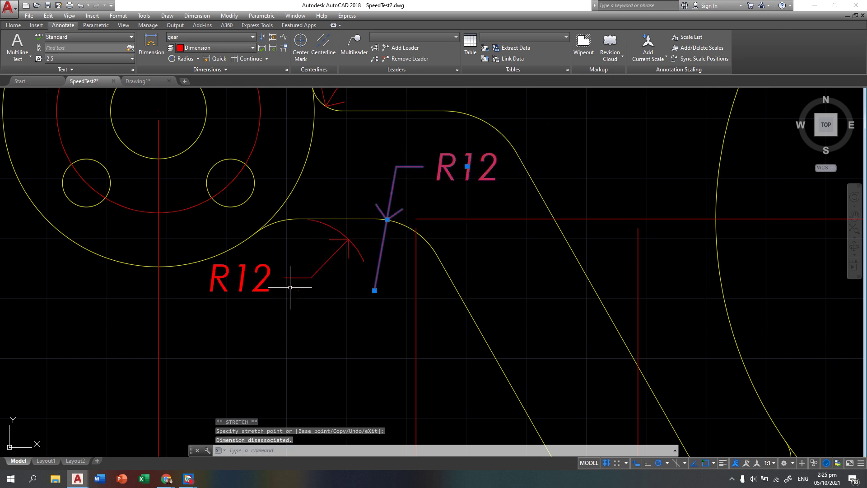
Step: Reposition the hub fillet's R12 dimension so its arrow points at the fillet and its text sits below the arm's horizontal edge
left_click(302, 263)
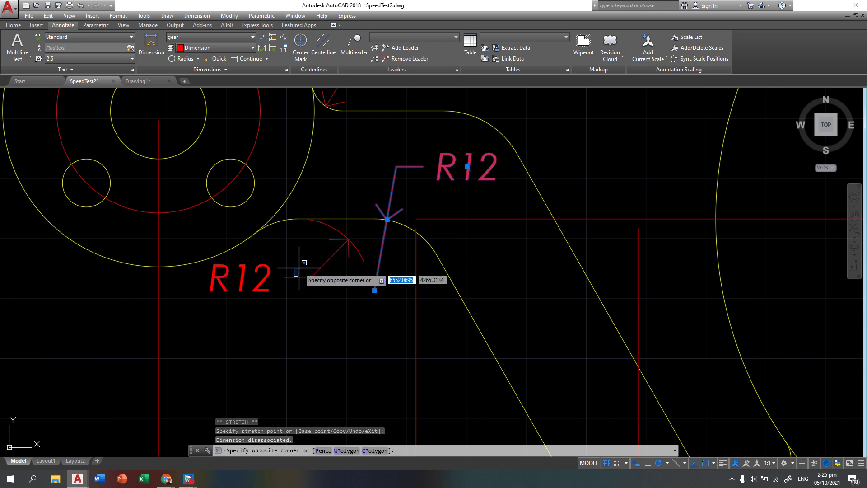
left_click(279, 283)
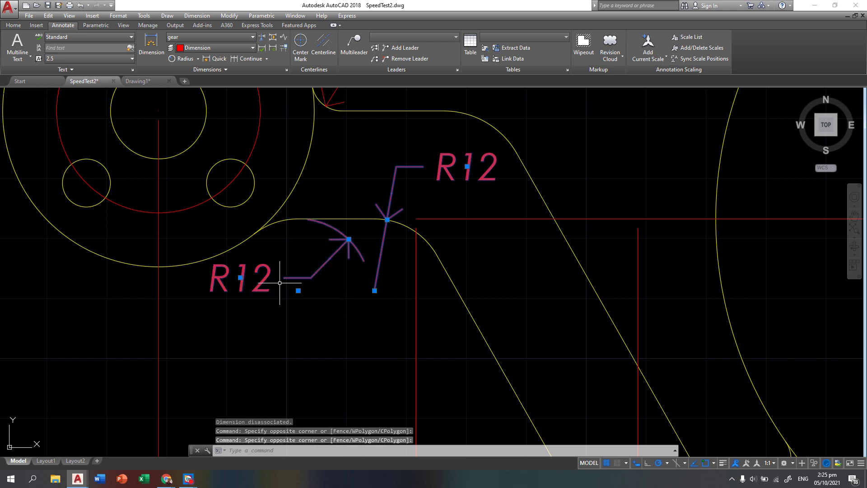
left_click(349, 238)
left_click(285, 219)
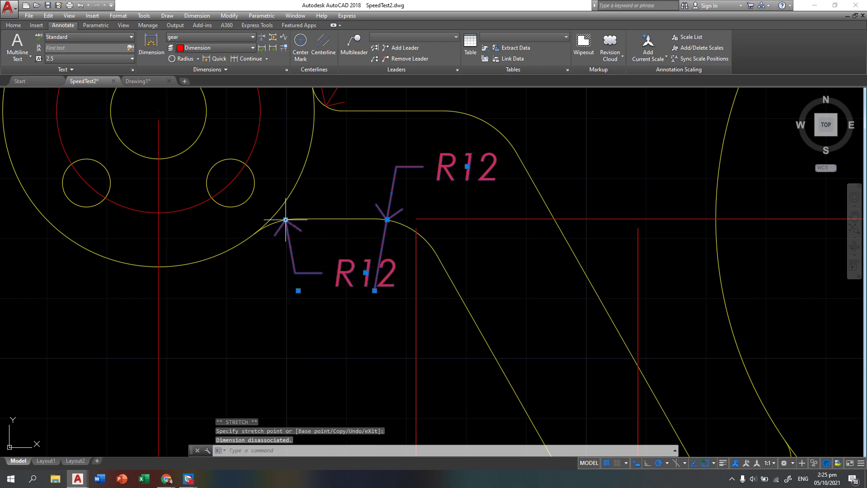
left_click(366, 272)
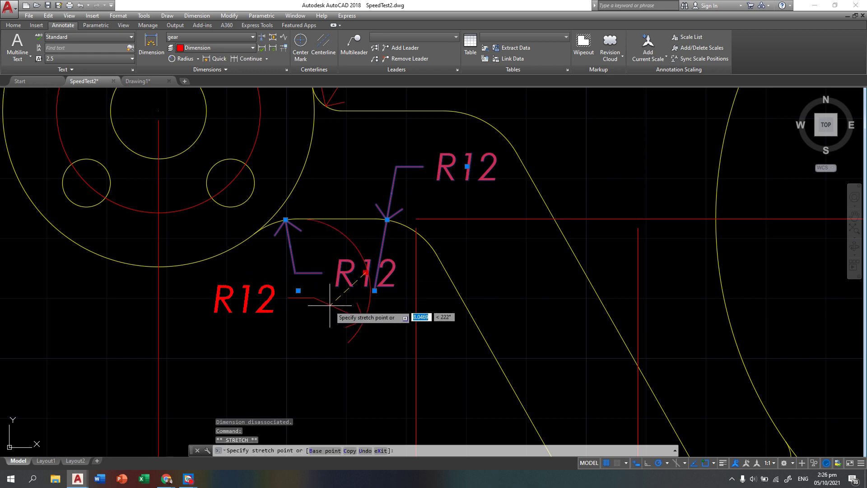
left_click(290, 255)
key("Escape")
key("Escape")
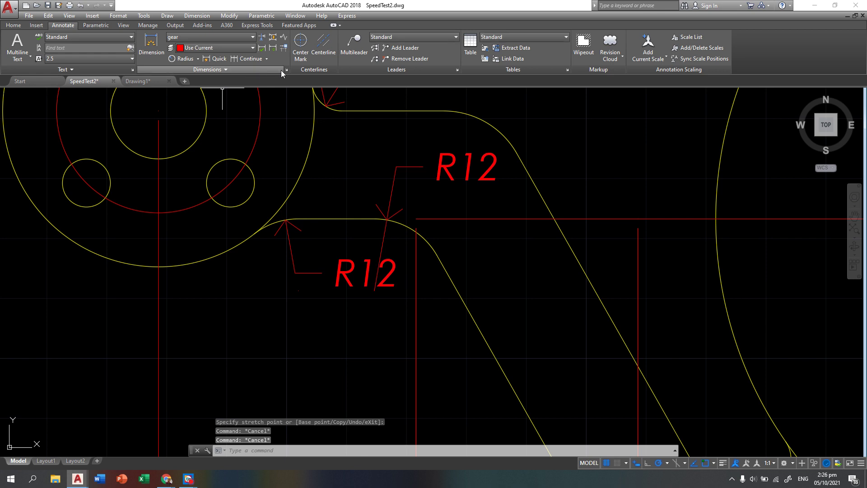
Step: Set the gear dimension style's text alignment to Aligned with dimension line
left_click(286, 69)
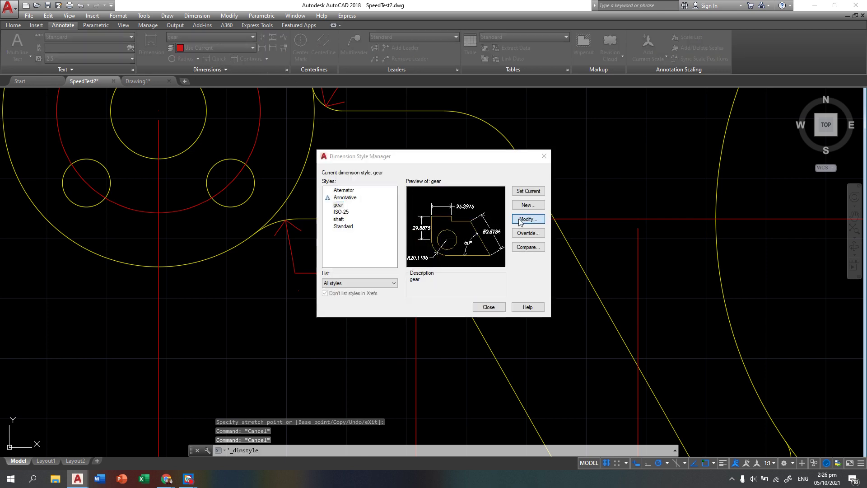
left_click(519, 220)
left_click(441, 157)
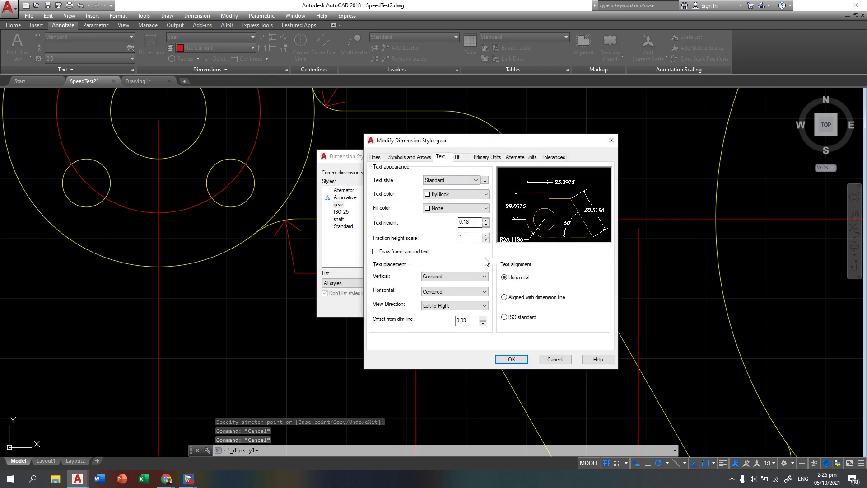
left_click(521, 297)
left_click(500, 361)
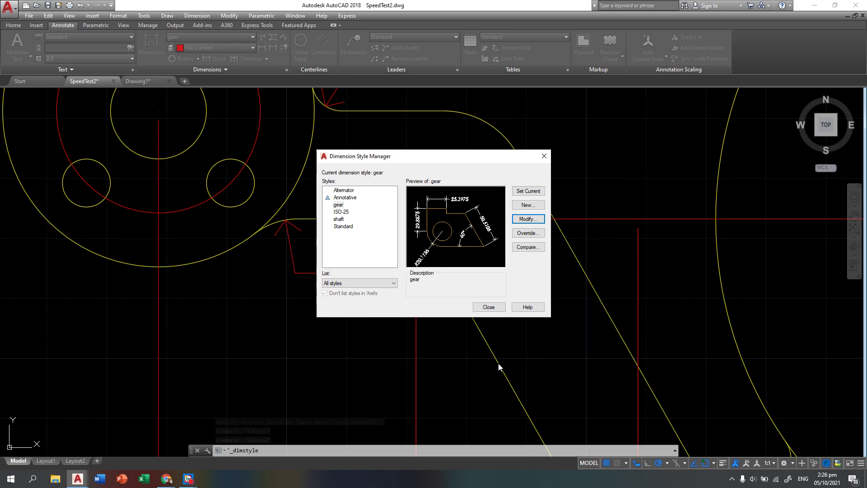
left_click(484, 307)
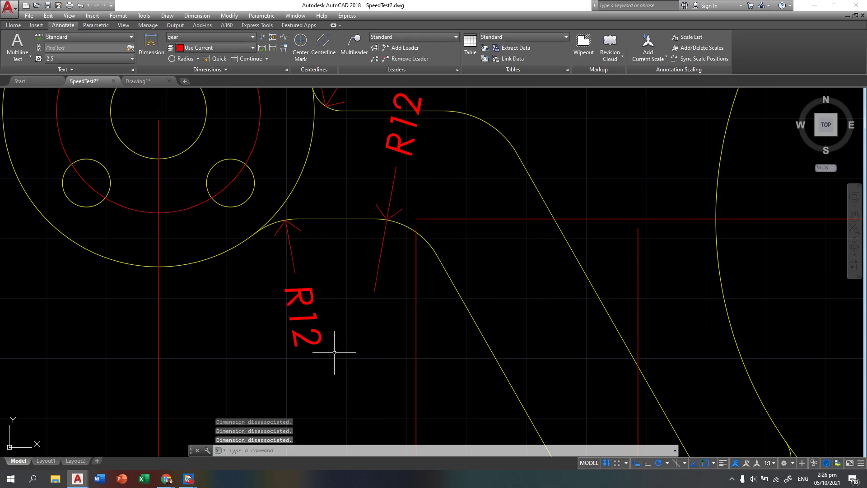
Step: Move the text of the outer bend's radius dimension so it slants up and right, between the arm's two horizontal edges
scroll(389, 192, "down", 4)
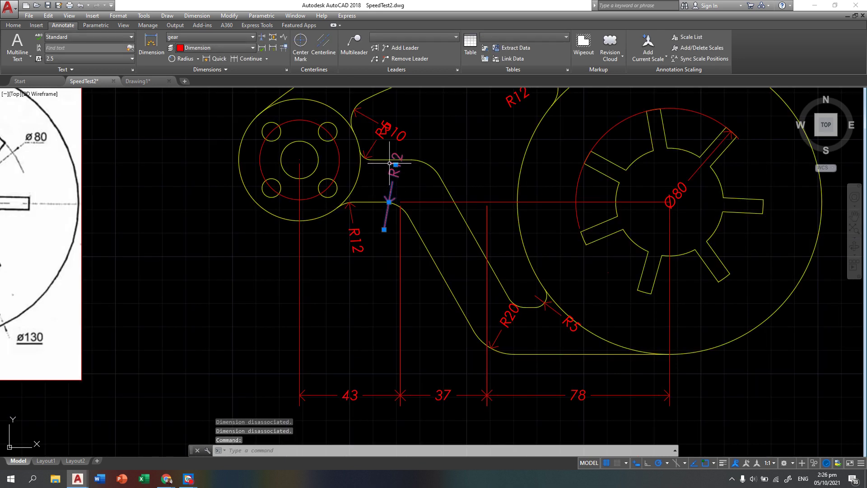
left_click(396, 164)
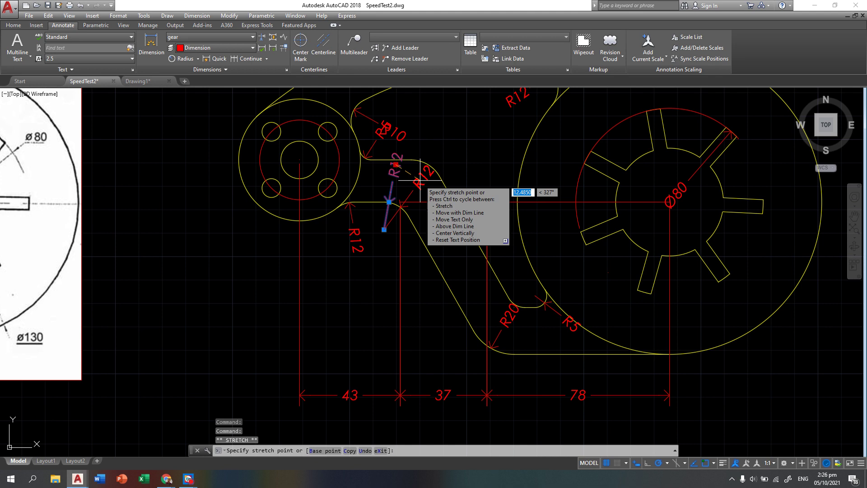
scroll(415, 179, "up", 5)
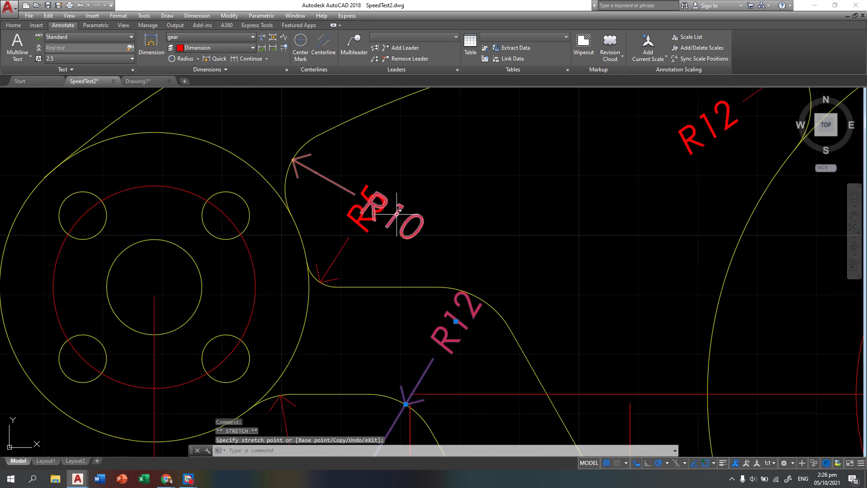
Step: Move the R10 dimension text outside the pocket corner, clear of the overlapping R5 text
left_click(397, 214)
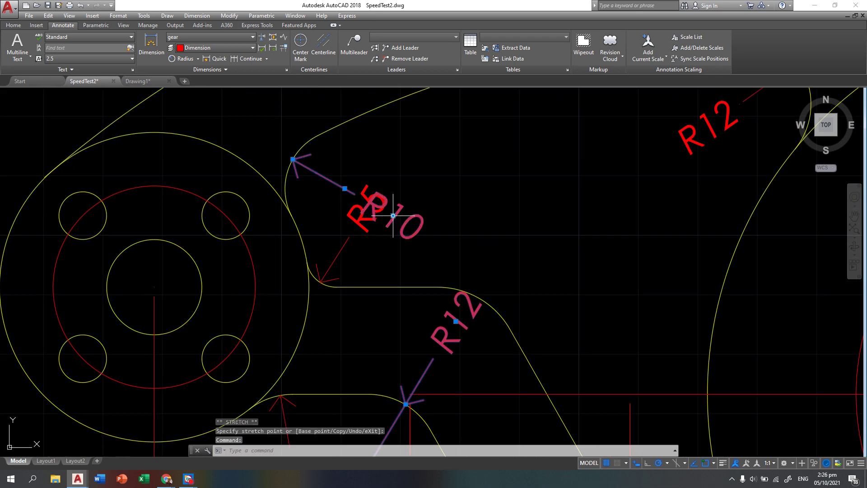
left_click(393, 216)
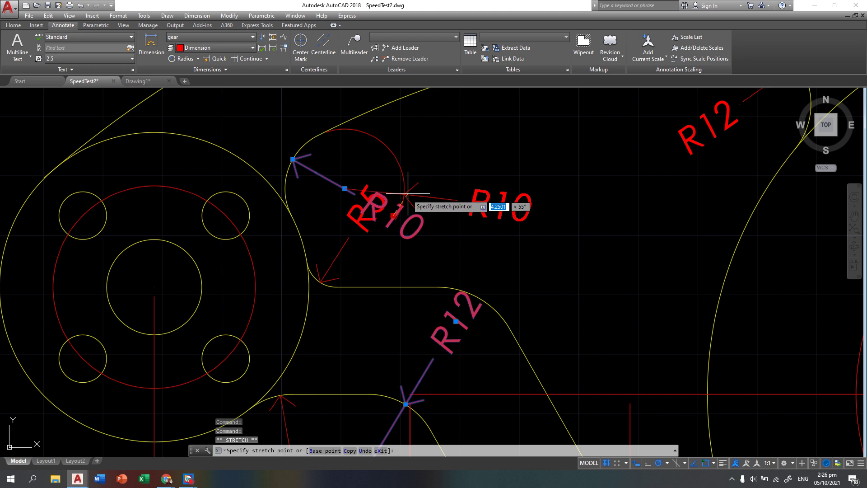
left_click(290, 144)
scroll(447, 217, "down", 5)
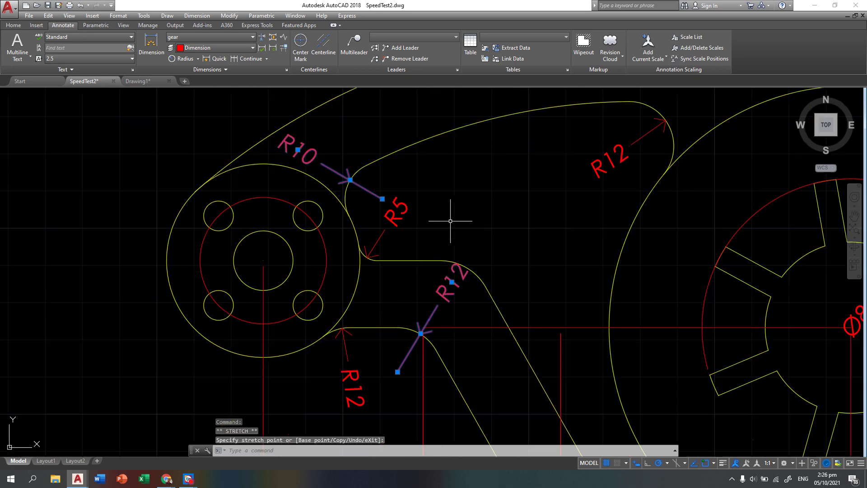
key("Escape")
scroll(502, 354, "up", 4)
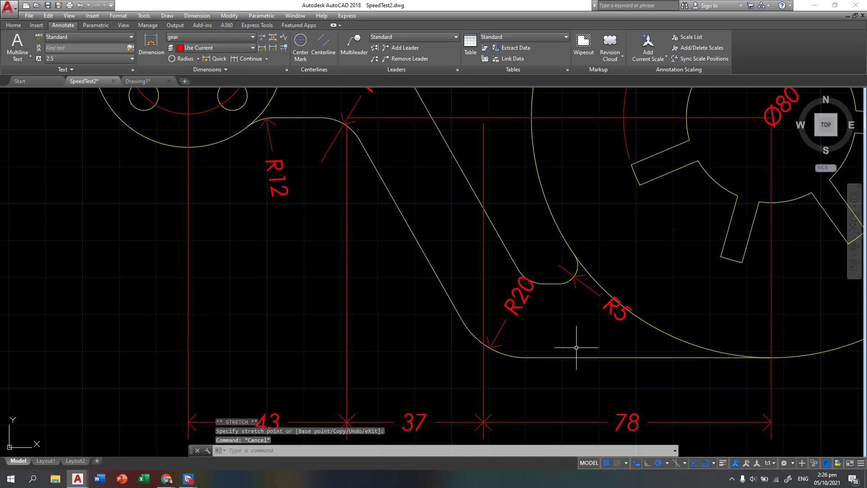
left_click(609, 310)
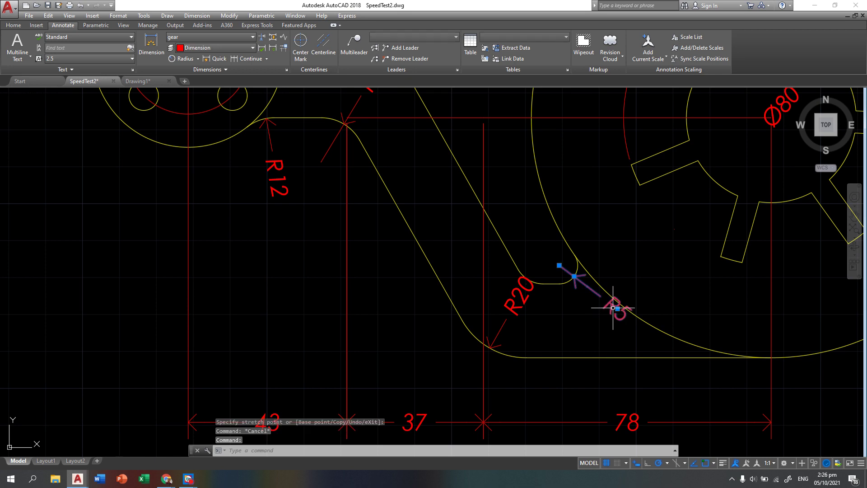
left_click(617, 308)
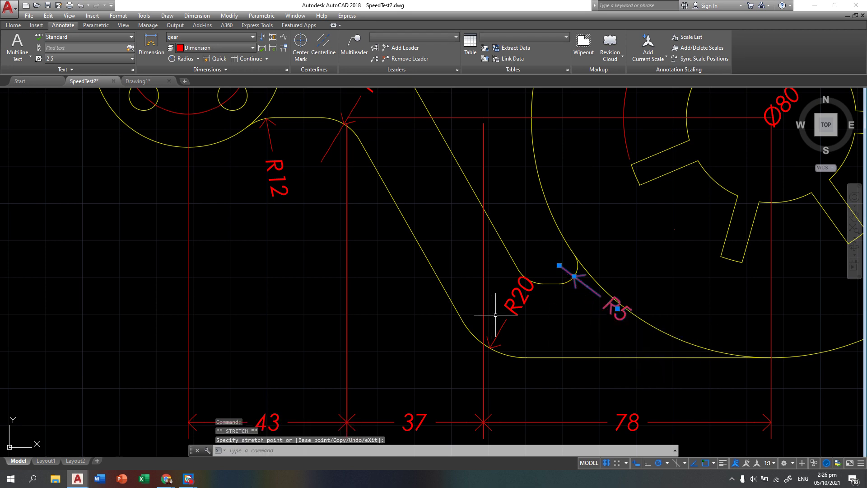
key("Escape")
Step: Move the R20 dimension text outside the arm's lower bend, below and left of the corner
left_click(511, 308)
left_click(526, 283)
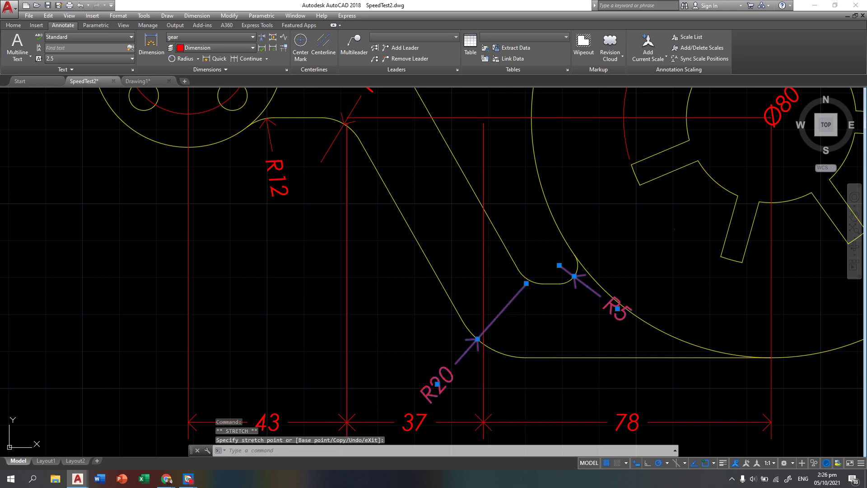
key("Escape")
key("Escape")
Step: Delete the diameter dimension across the outer ends of the gear's slots
scroll(367, 300, "down", 4)
middle_click_drag(269, 253, 299, 261)
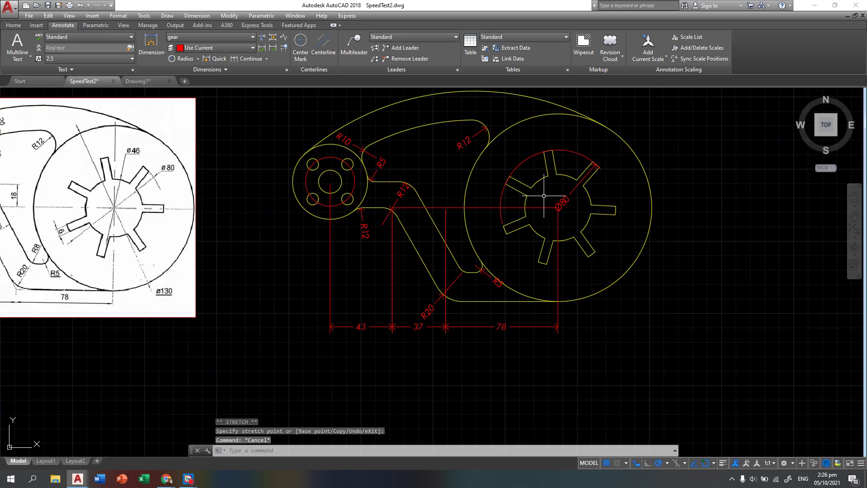
left_click(563, 199)
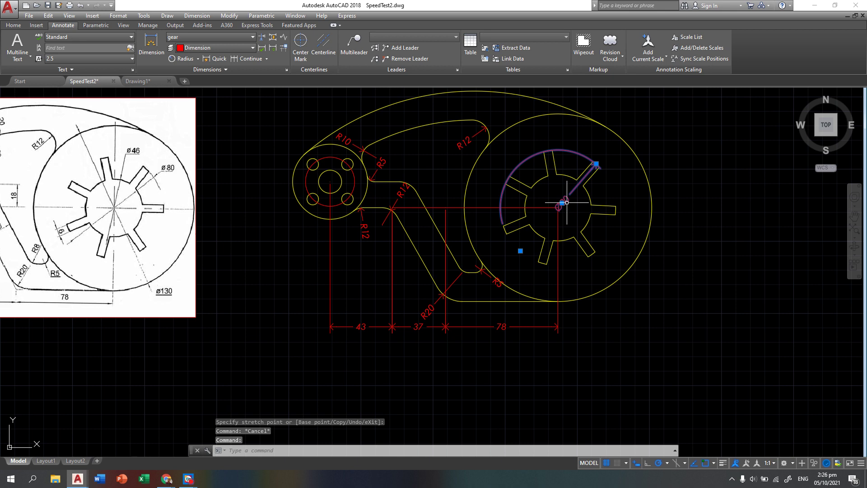
key("Delete")
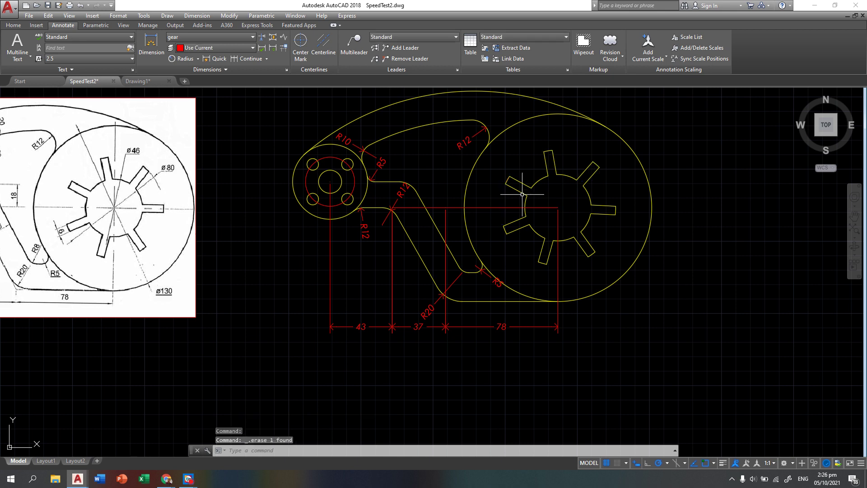
Step: Add a diameter dimension to the arc at a slot's outer end, with its text up-left of the slots inside the large circle
left_click(198, 59)
left_click(193, 166)
scroll(516, 225, "up", 2)
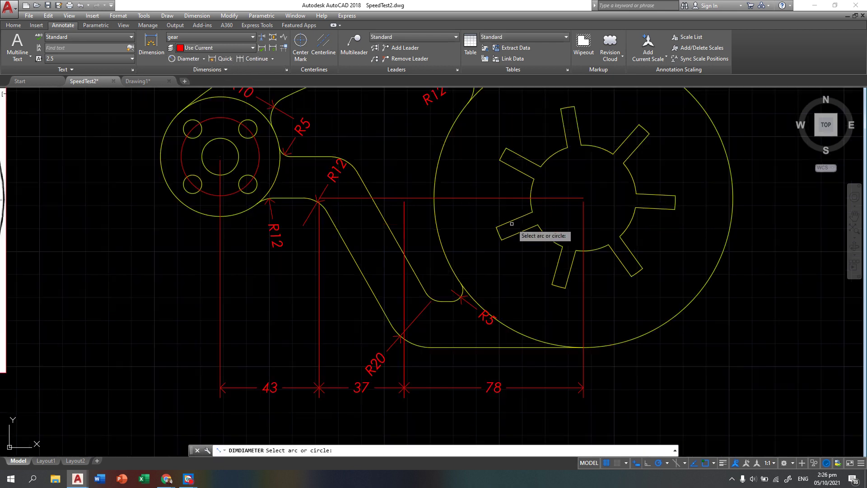
left_click(626, 162)
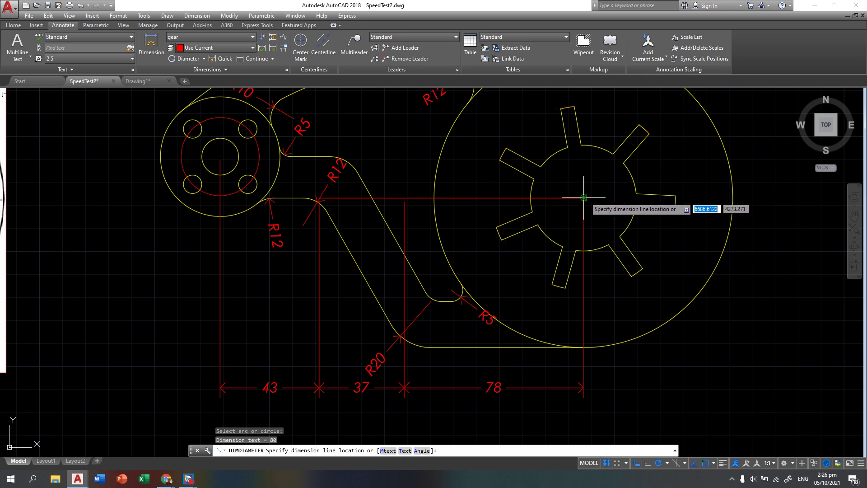
scroll(621, 187, "down", 4)
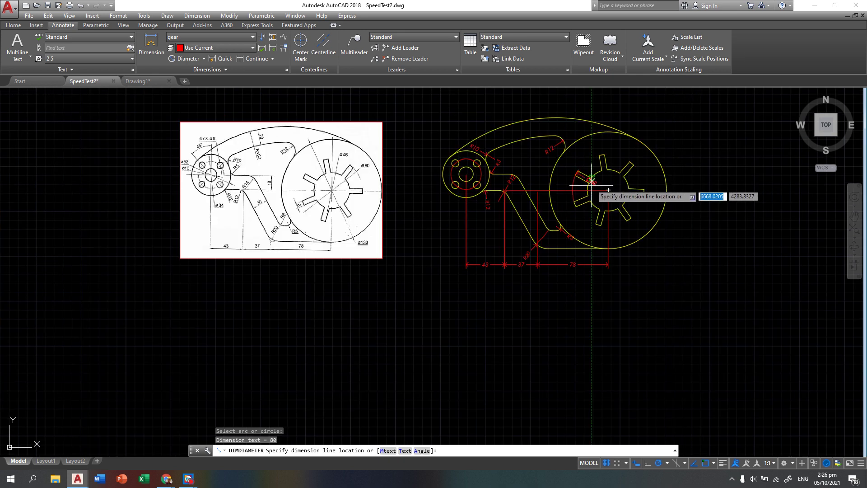
left_click(589, 157)
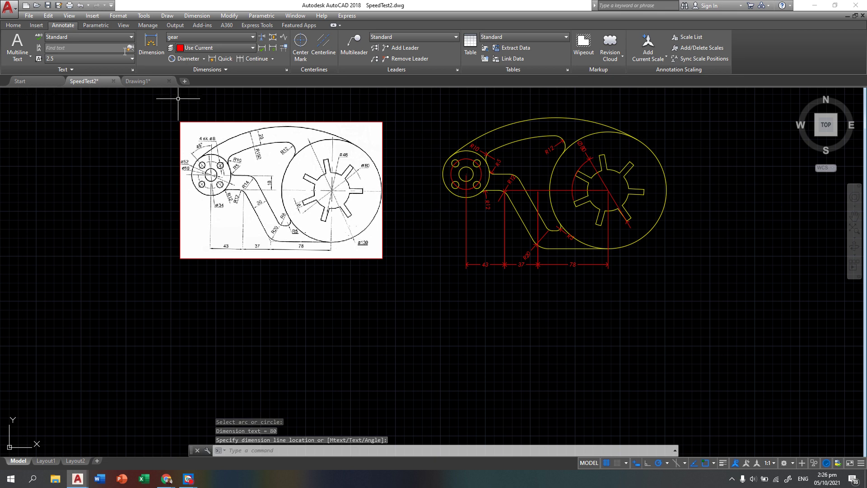
Step: Add a diameter dimension to the large outer circle, placing its text outside at the circle's lower right
left_click(181, 59)
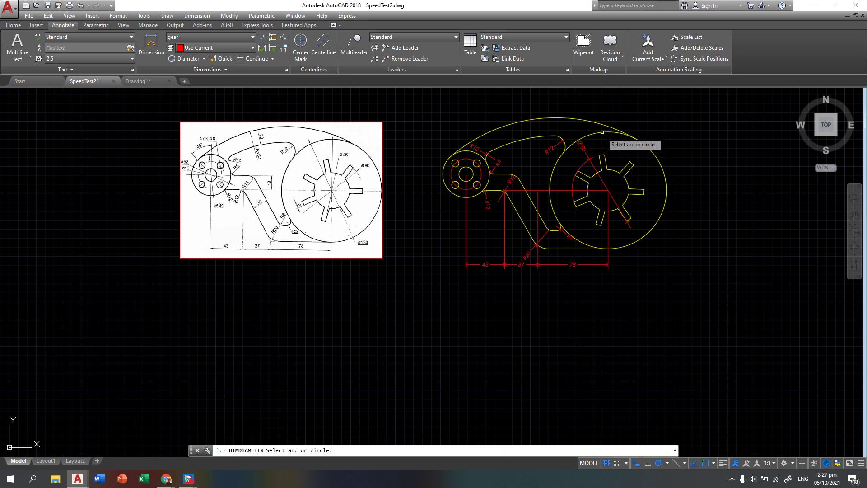
left_click(602, 132)
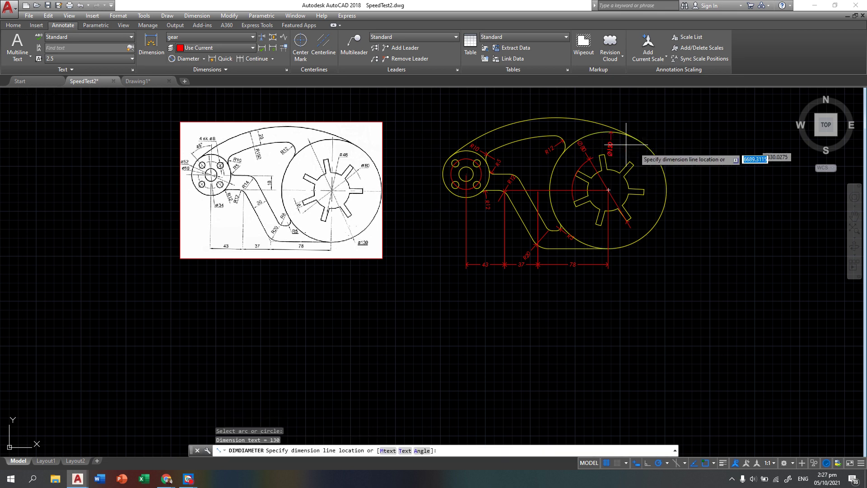
left_click(692, 235)
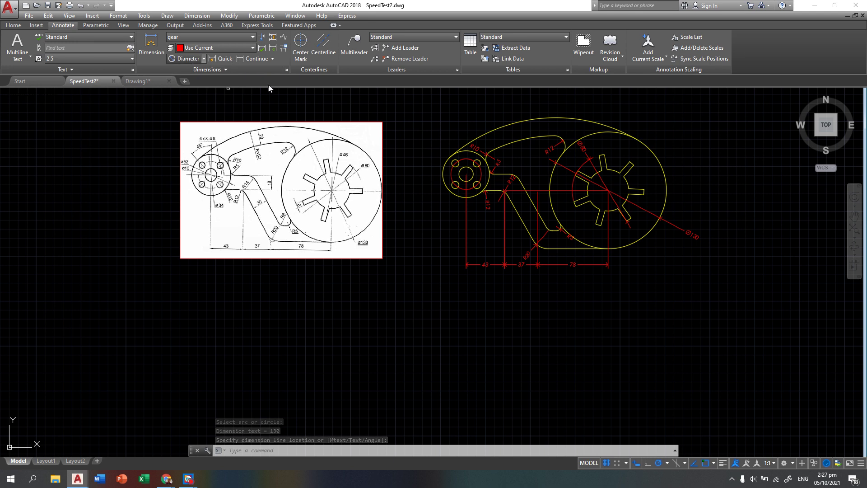
Step: Add a diameter dimension to the inner circle between the slots, placing its text to the right inside the large circle
key("space")
left_click(627, 181)
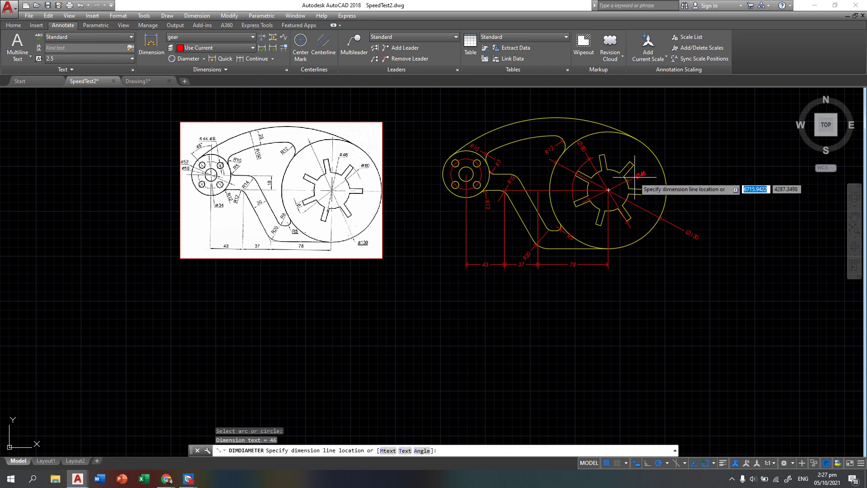
left_click(638, 177)
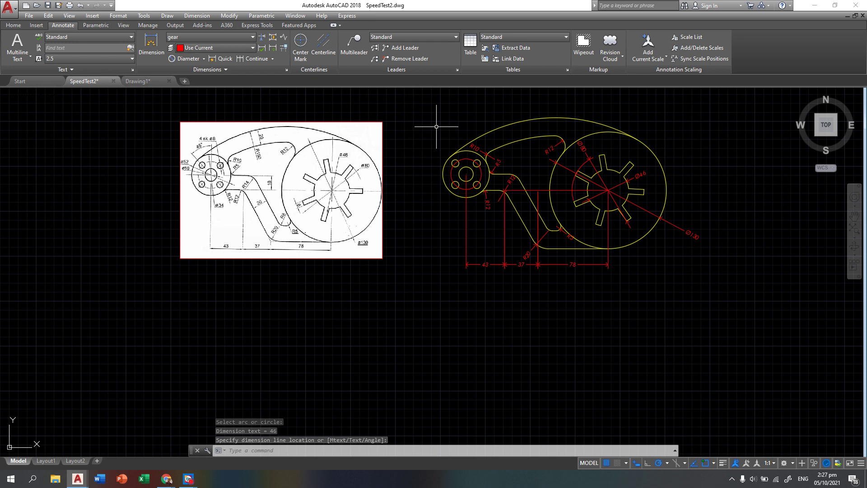
Step: Add a diameter dimension to the small hub's centre hole, placing its text outside the hub at upper left
scroll(436, 126, "up", 2)
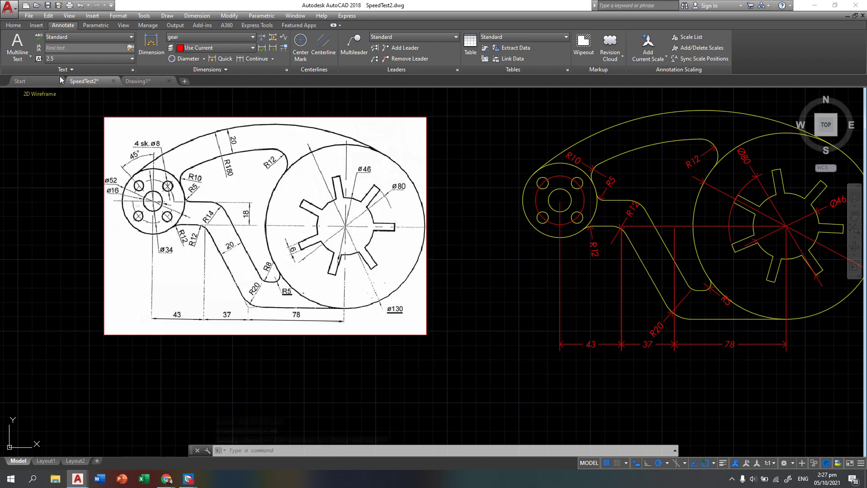
left_click(188, 58)
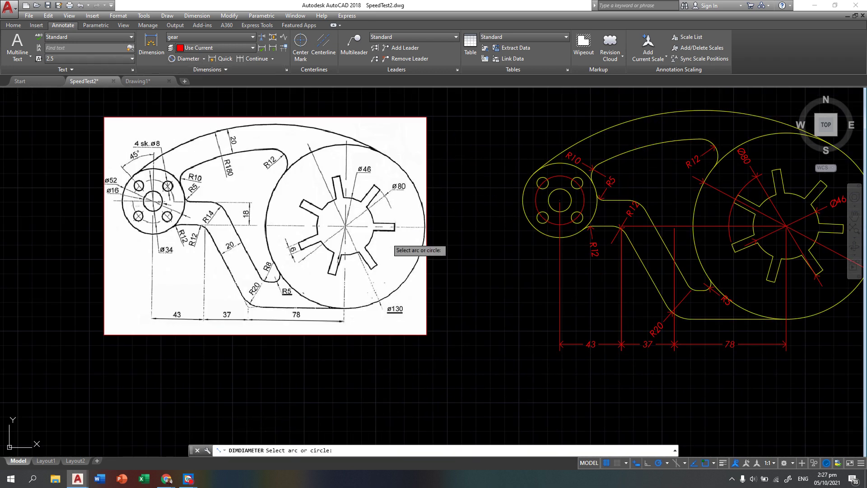
left_click(548, 198)
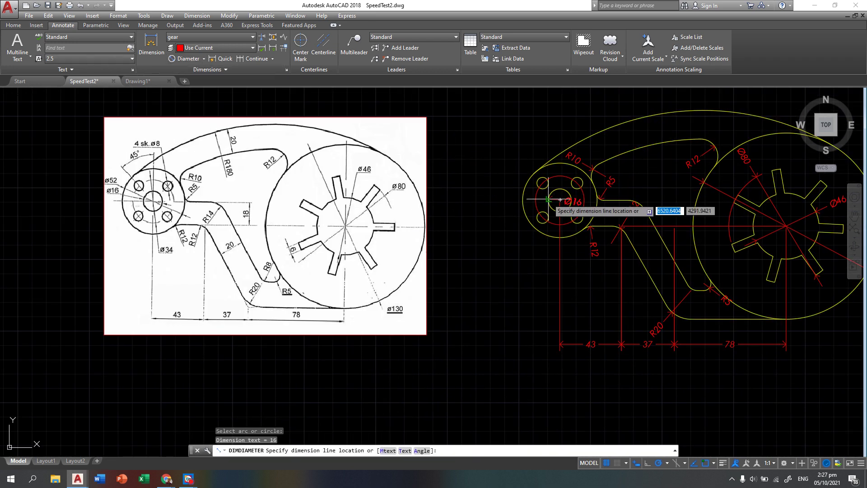
left_click(500, 173)
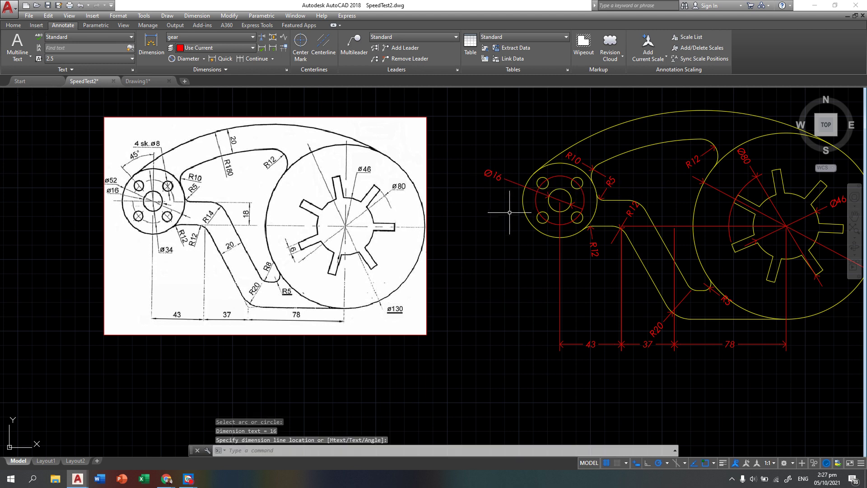
Step: Add a diameter dimension to the small hub's red bolt circle, placing its text just below the centre hole's dimension text
key("Return")
left_click(558, 222)
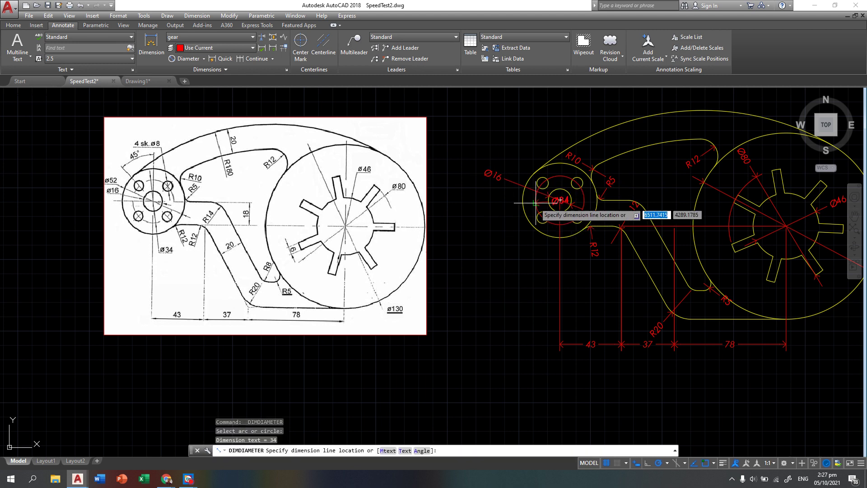
left_click(490, 192)
Step: Add a diameter dimension to the small hub's outer circle, stacking its text below the other two hub diameters
key("Return")
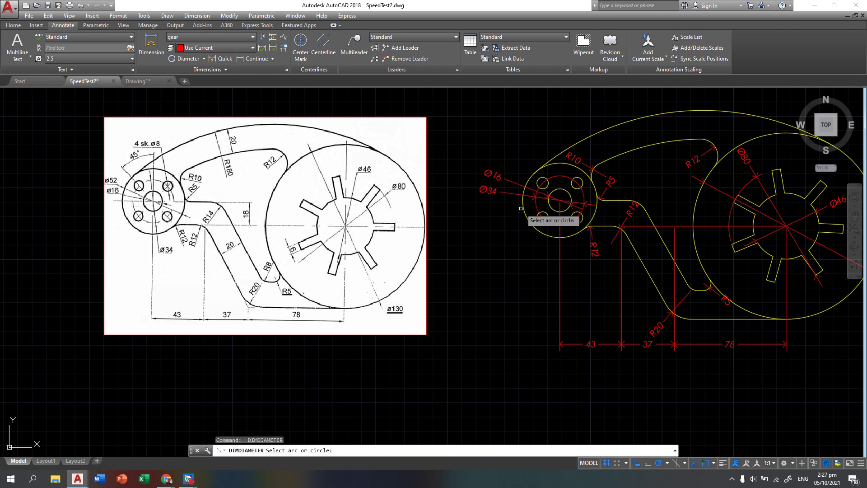
left_click(526, 215)
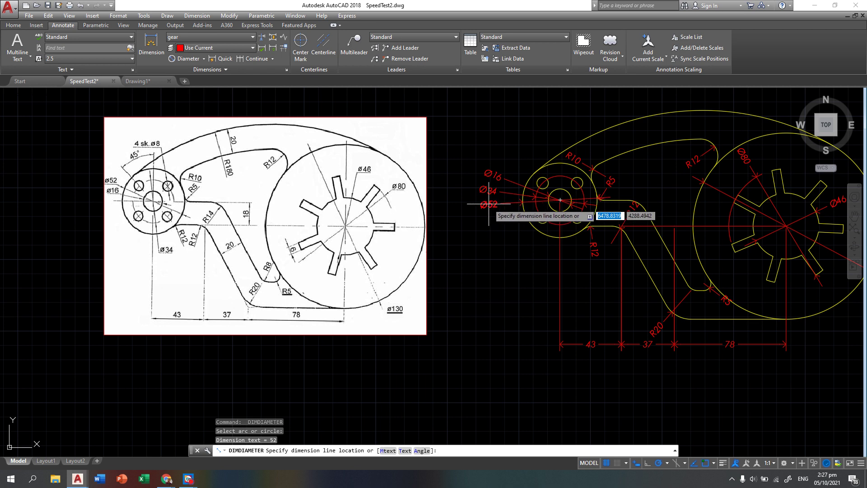
left_click(489, 206)
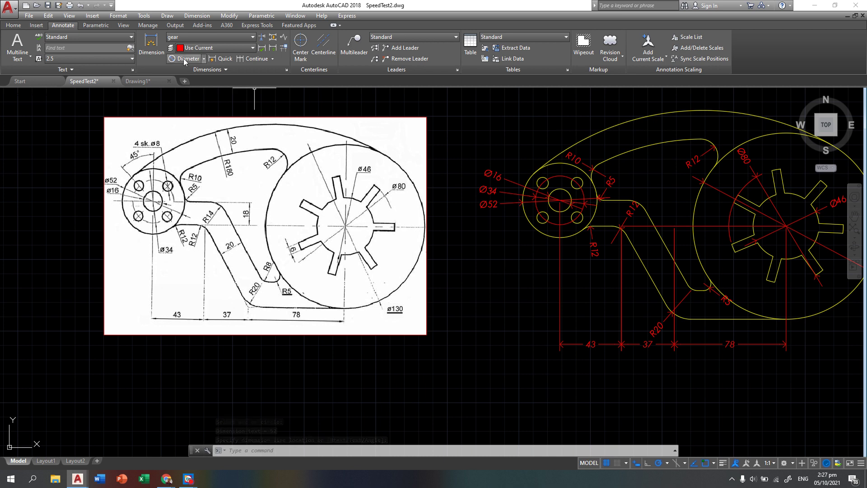
scroll(529, 176, "up", 2)
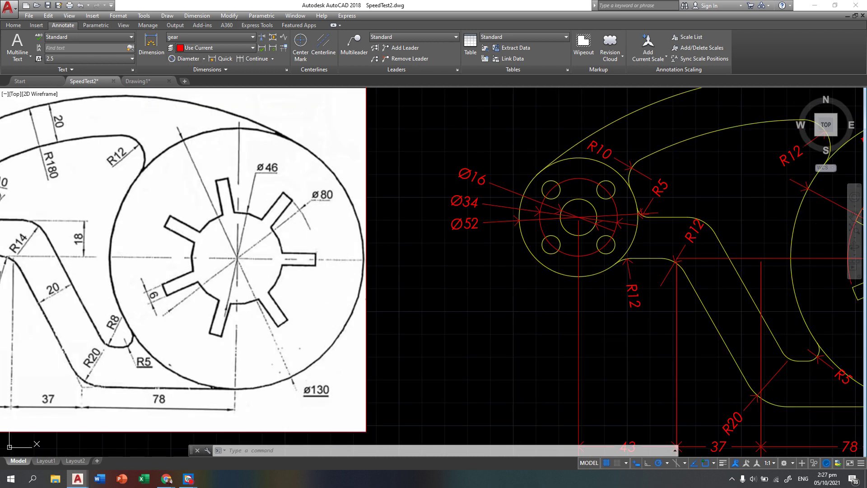
Step: Add a diameter dimension to the small hub's upper-left bolt hole, placing its text outside the hub at upper left
scroll(195, 81, "down", 2)
middle_click_drag(84, 155, 258, 203)
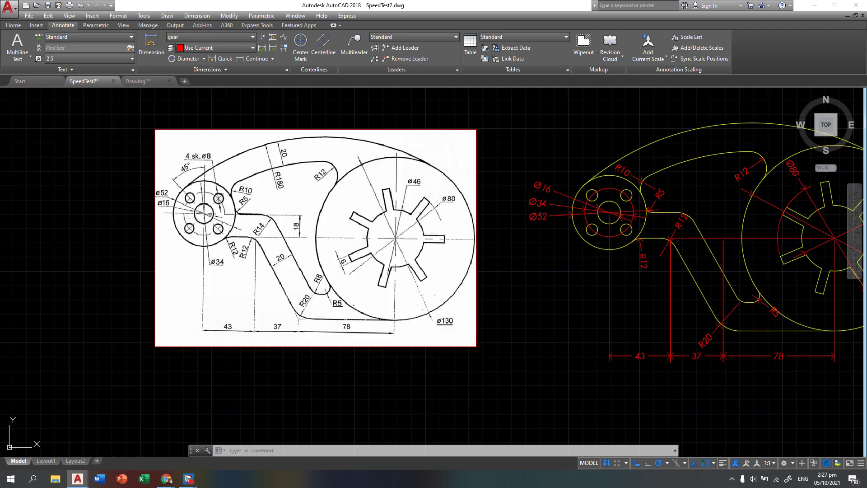
left_click(185, 59)
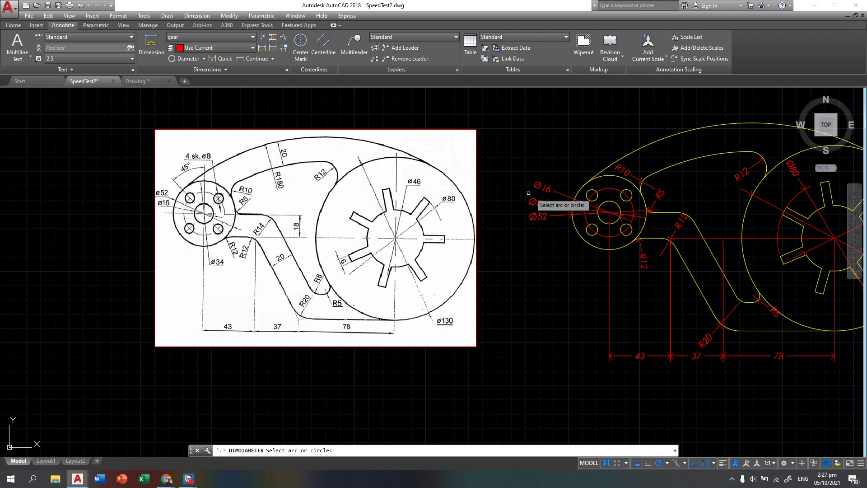
scroll(535, 199, "up", 4)
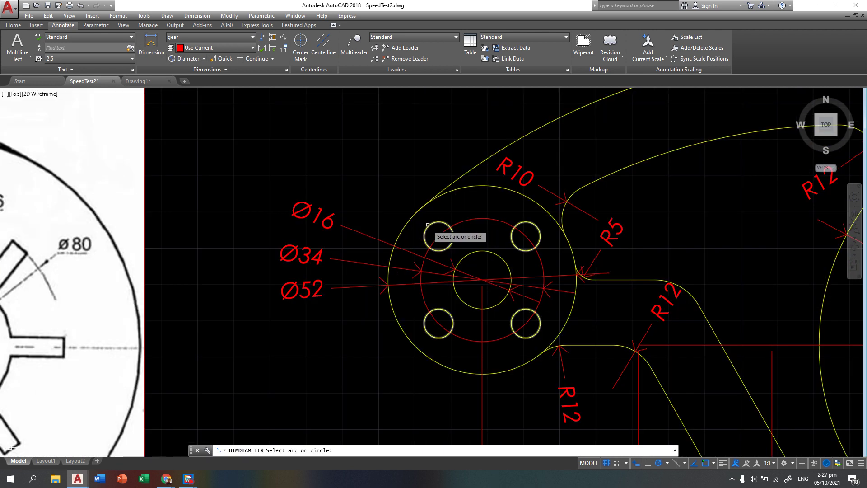
left_click(428, 224)
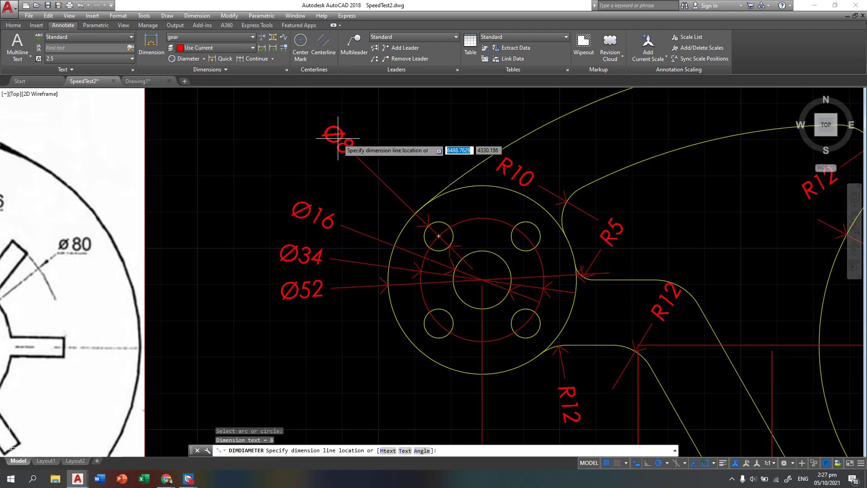
left_click(343, 146)
scroll(300, 145, "up", 5)
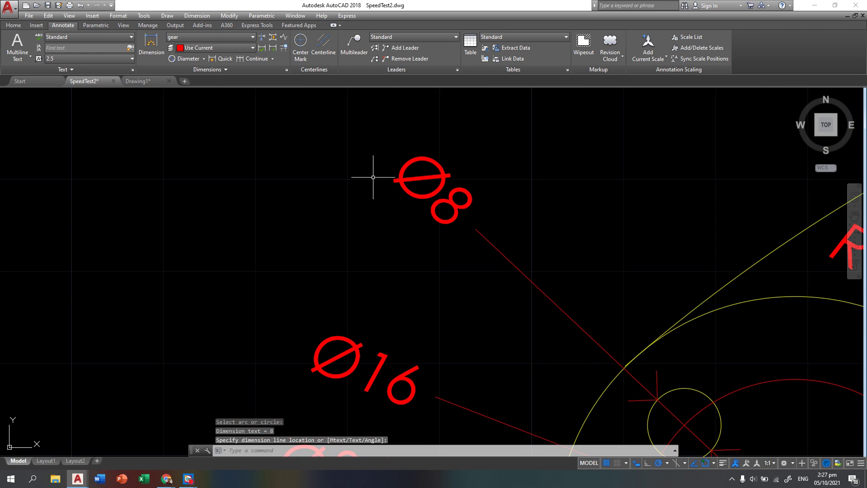
scroll(373, 177, "down", 5)
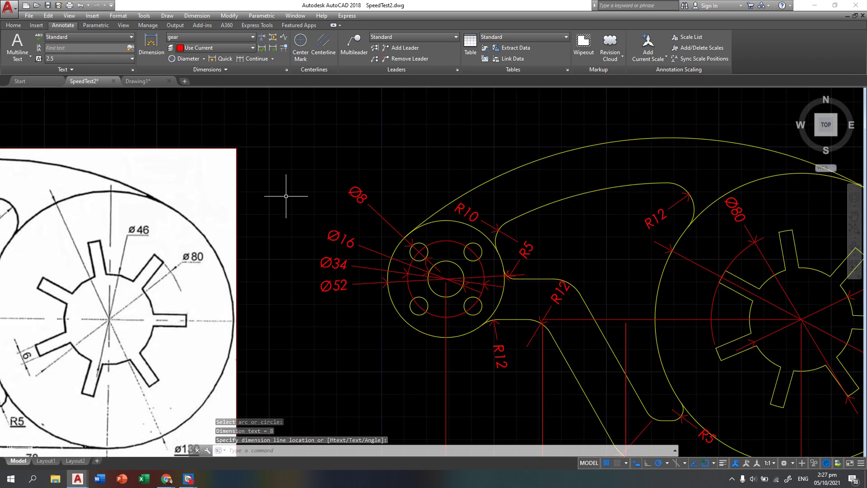
type("DDedit")
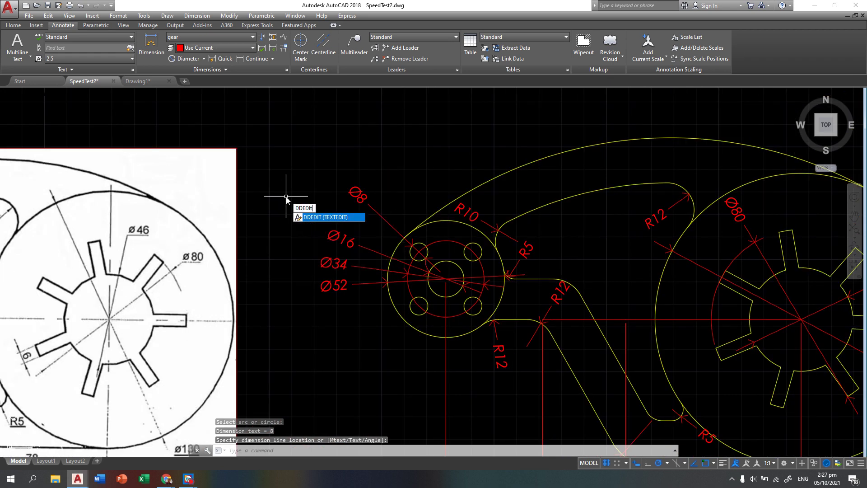
key("Return")
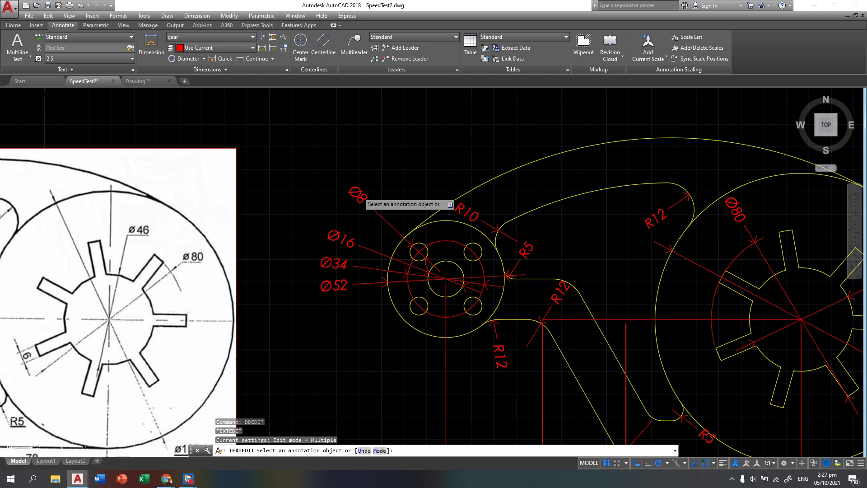
left_click(354, 191)
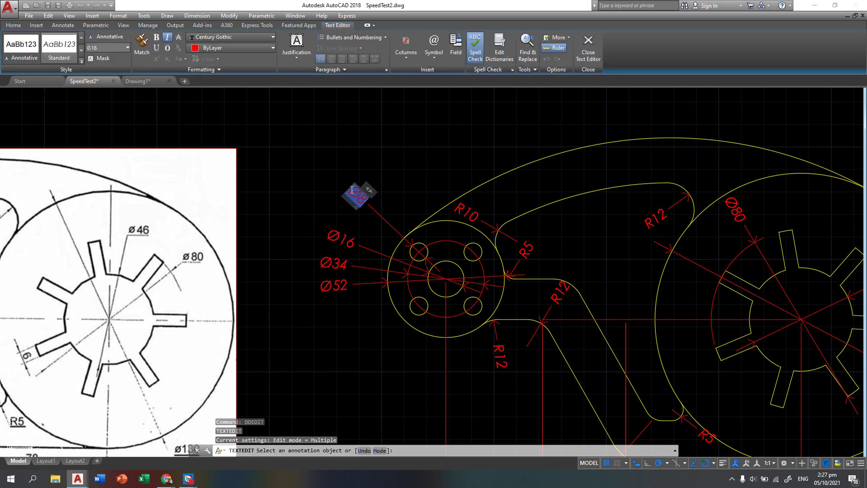
key("Escape")
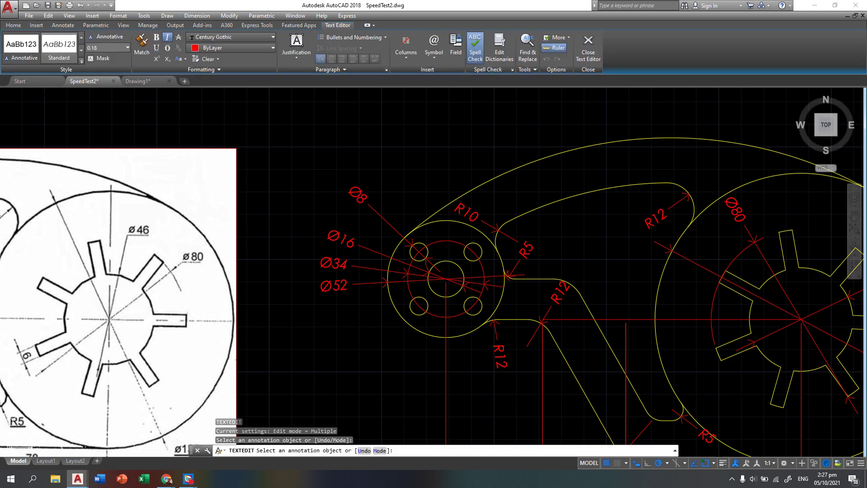
left_click(358, 196)
key("Escape")
key("Escape")
key("Escape")
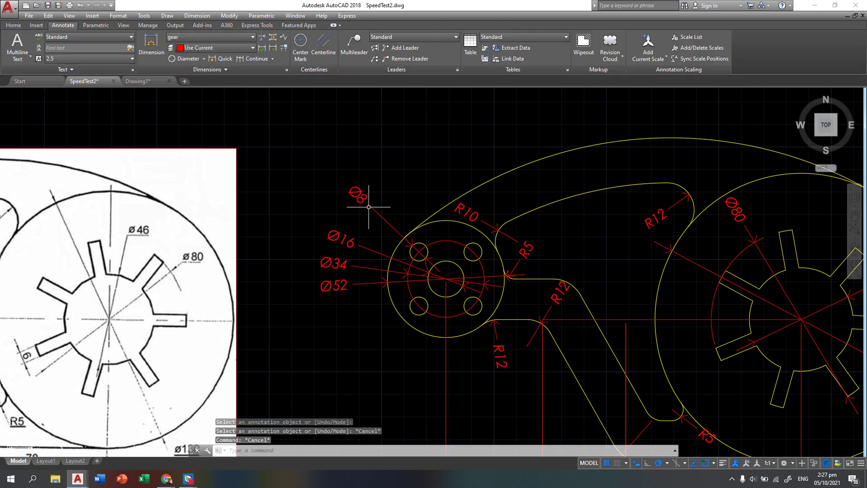
Step: Edit the bolt hole's diameter dimension text with DDEDIT, adding the prefix "4x" before the diameter
type("dded")
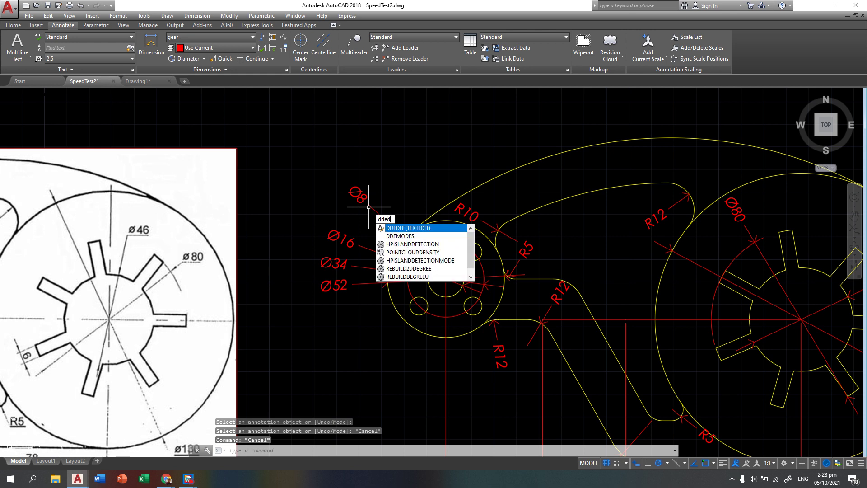
type("it")
key("Return")
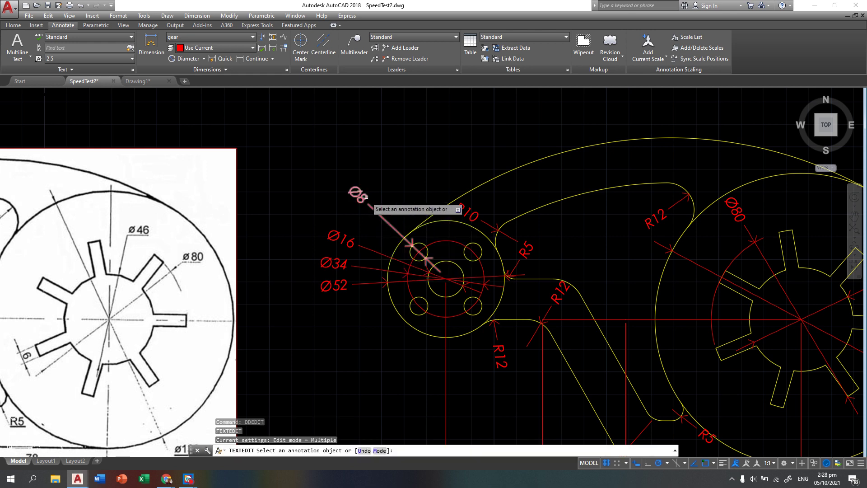
left_click(362, 199)
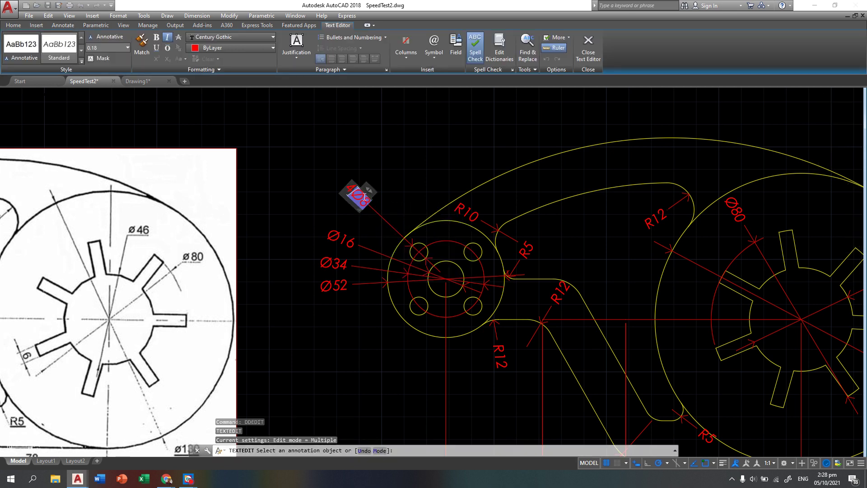
left_click(407, 163)
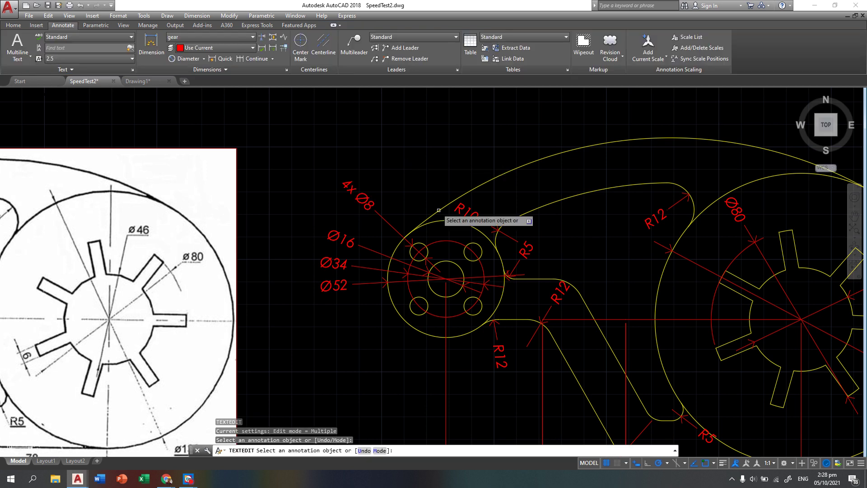
scroll(444, 226, "down", 2)
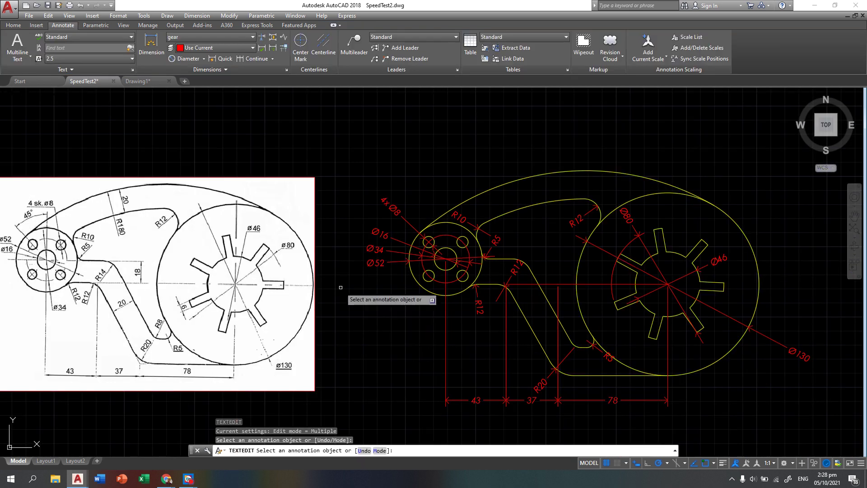
scroll(411, 264, "up", 2)
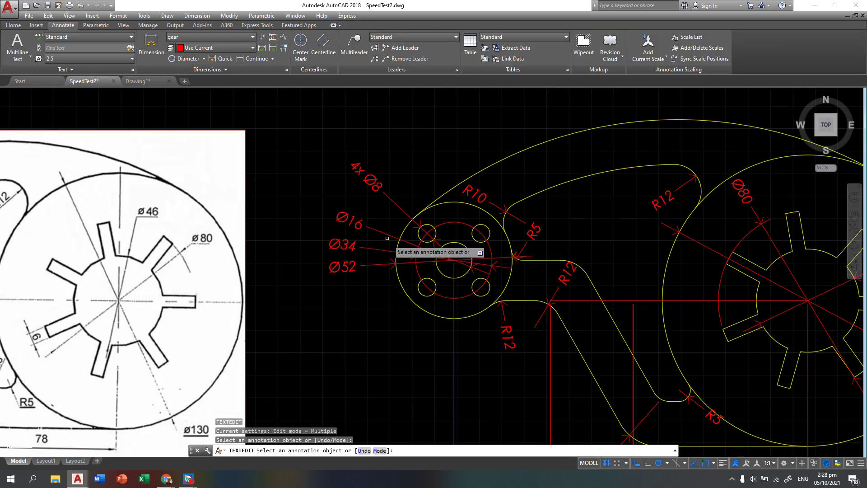
key("Escape")
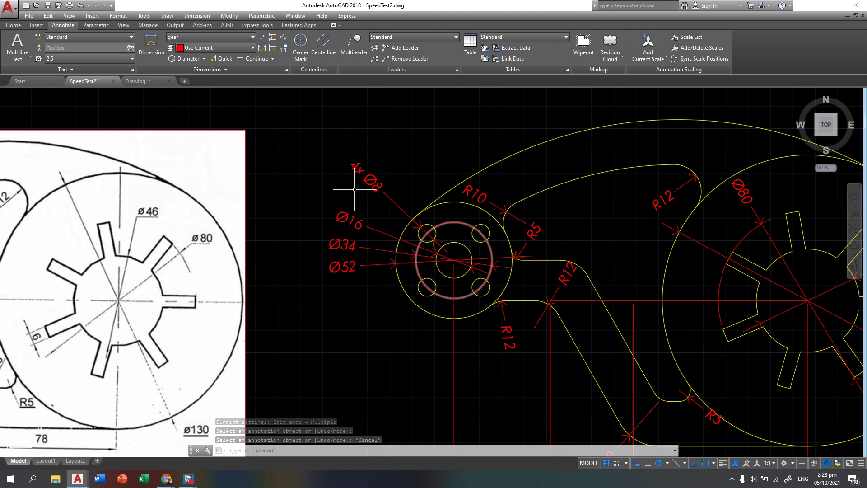
Step: Draw a vertical line from the small hub's centre up past its outer circle
left_click(204, 58)
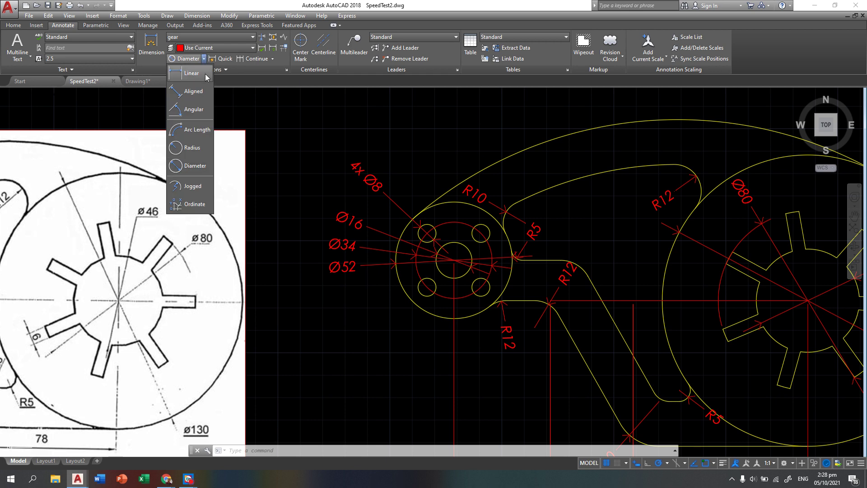
scroll(76, 45, "up", 2)
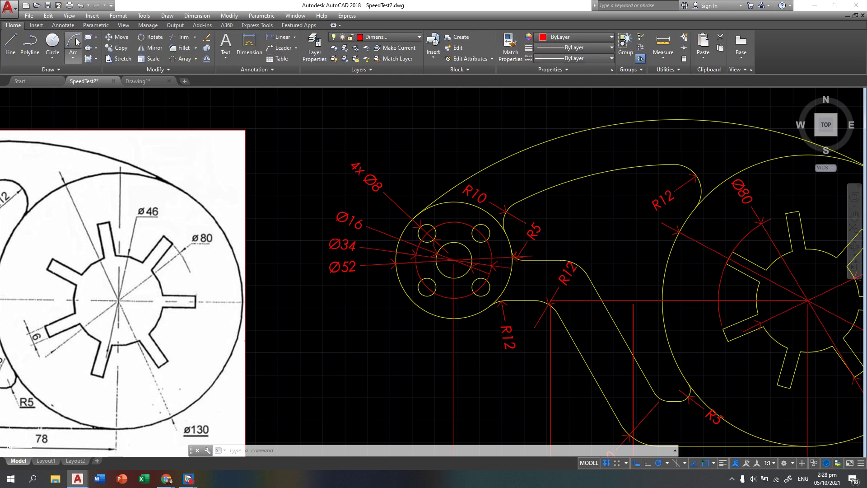
left_click(10, 43)
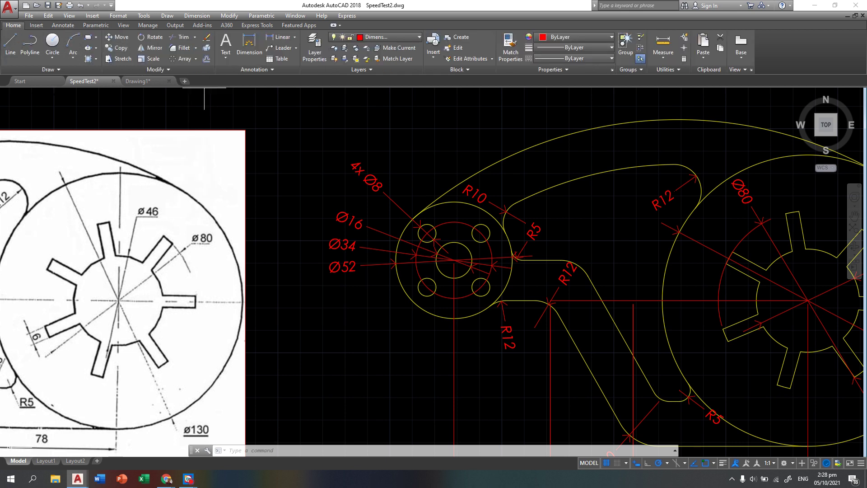
left_click(454, 260)
key("Escape")
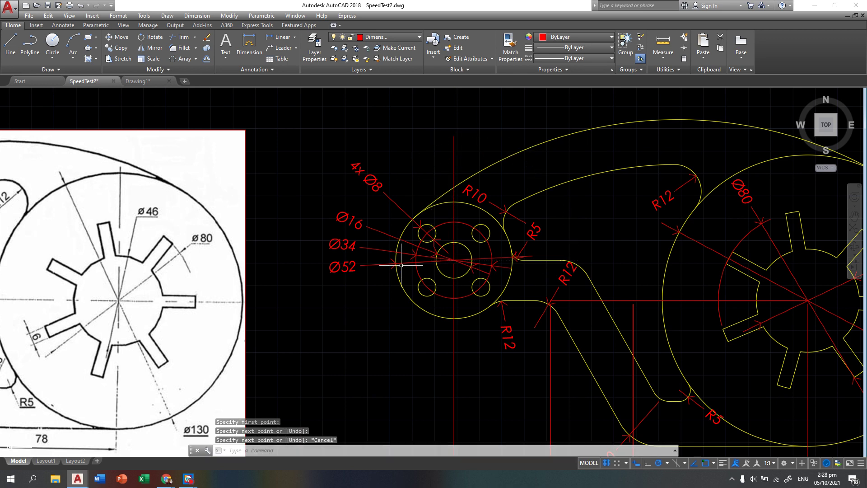
Step: Draw a line from the small hub's centre to the centre of the upper-left bolt hole
key("Return")
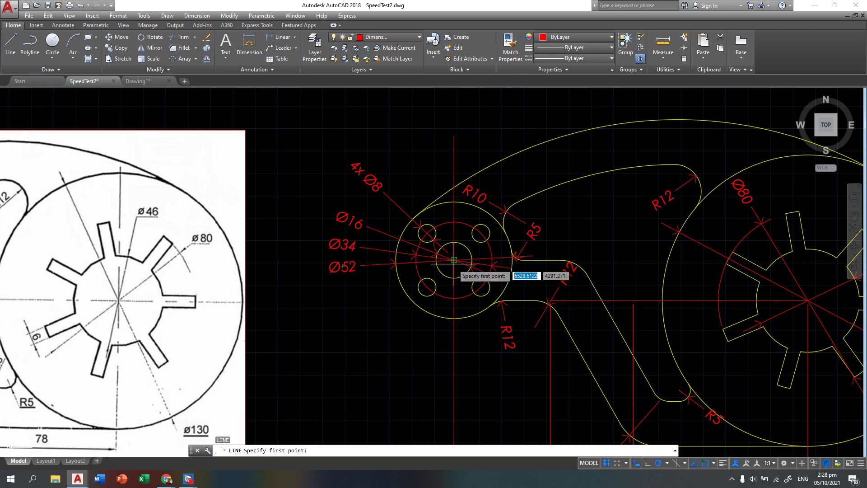
left_click(454, 259)
type("17")
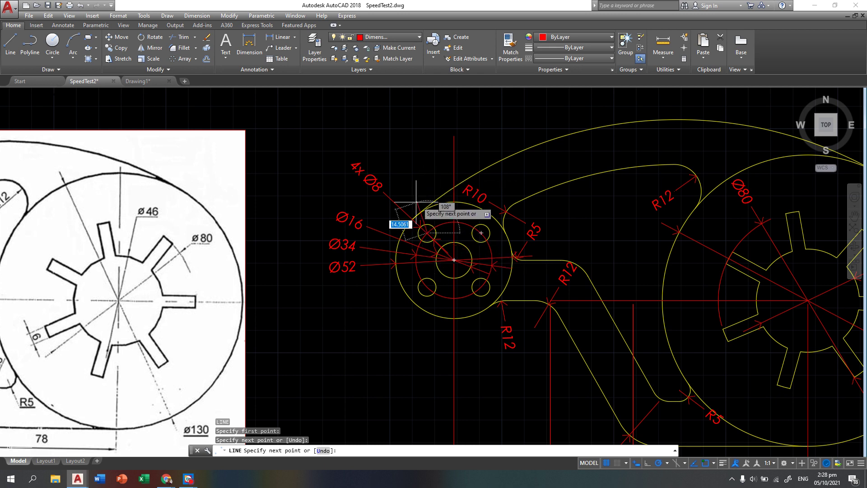
key("Escape")
key("Escape")
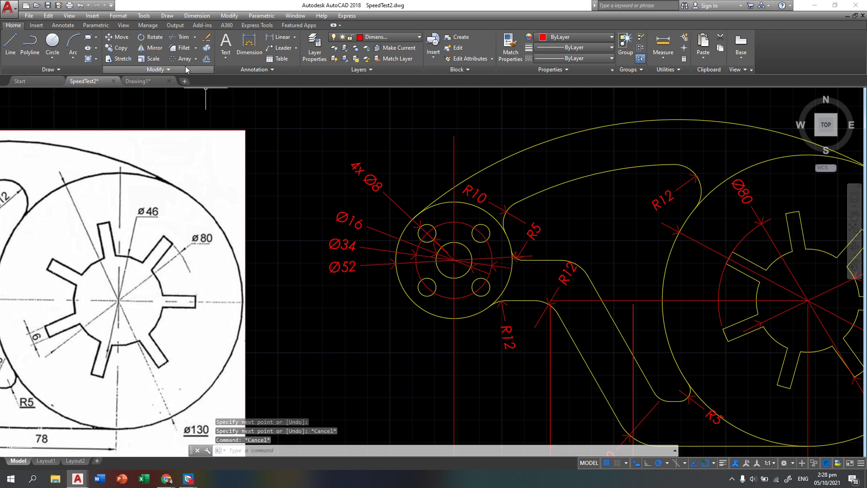
Step: Add an angular dimension between the bolt hole's centre line and the hub's vertical line, placing its arc outside the hub at upper left
left_click(63, 27)
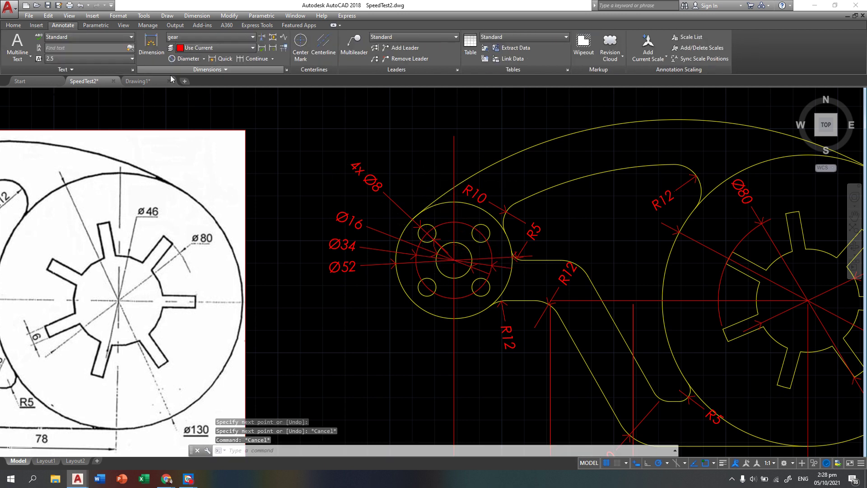
left_click(203, 58)
left_click(189, 113)
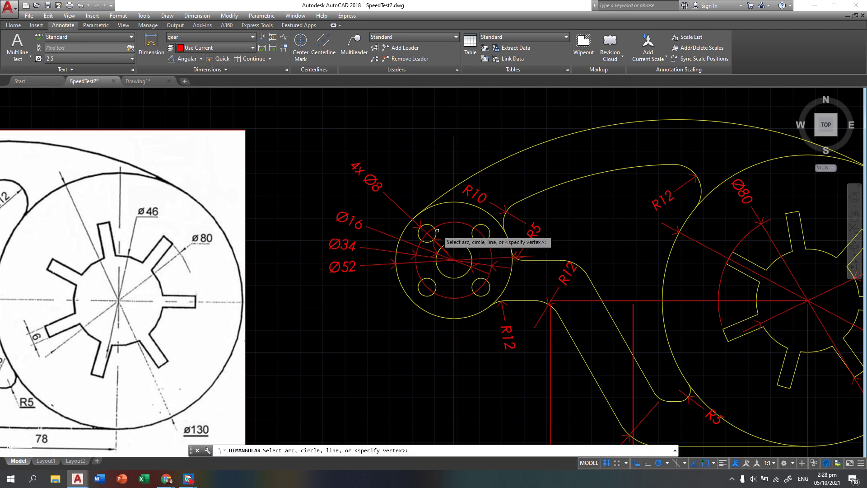
scroll(437, 230, "up", 4)
left_click(470, 283)
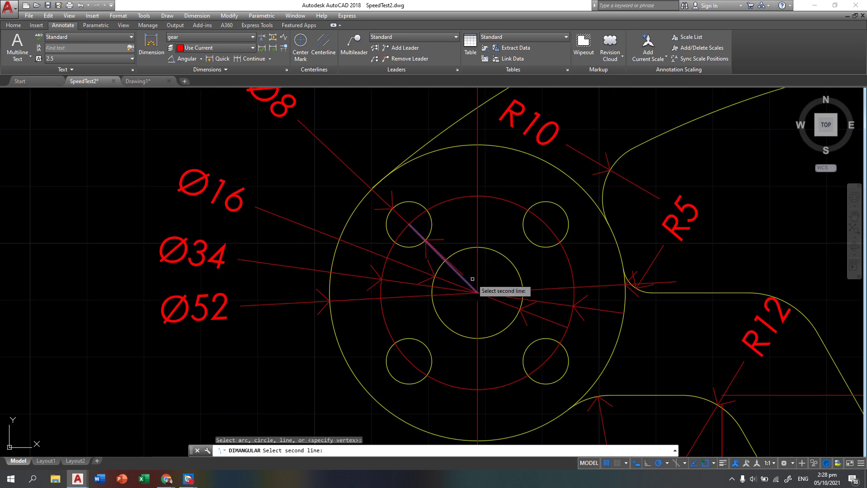
left_click(477, 279)
scroll(417, 150, "down", 4)
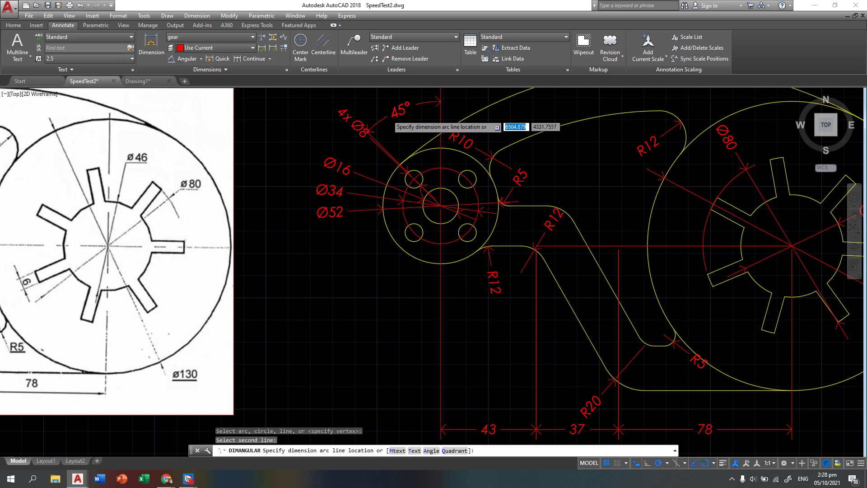
scroll(388, 113, "down", 4)
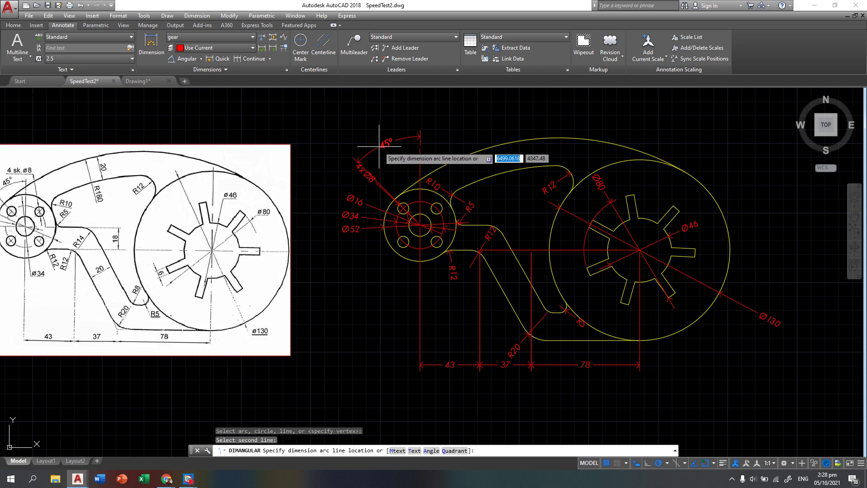
left_click(388, 173)
key("Escape")
Step: Move the "4x Ø8" dimension text down and left, stacking it just above the centre hole's diameter text
scroll(355, 177, "up", 2)
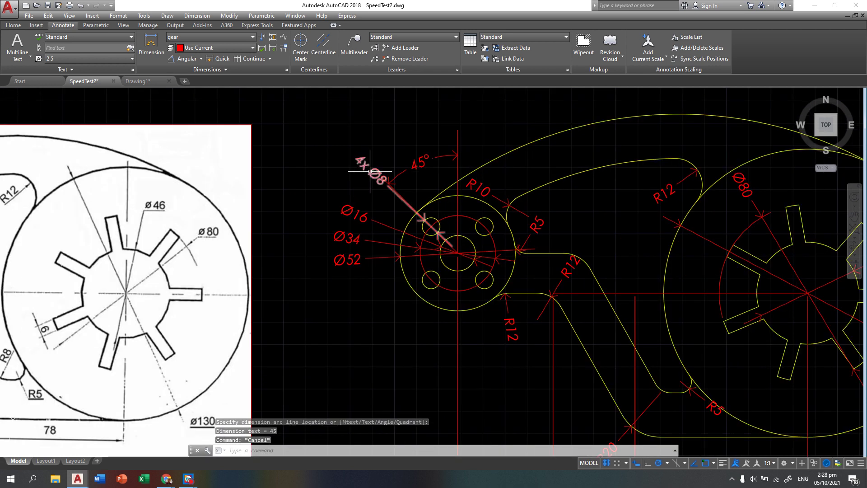
left_click(370, 171)
left_click(371, 170)
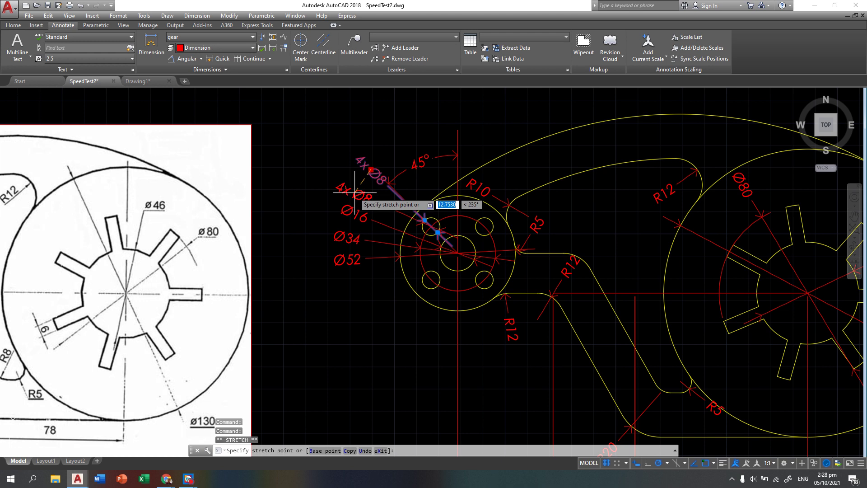
right_click(355, 192)
key("Escape")
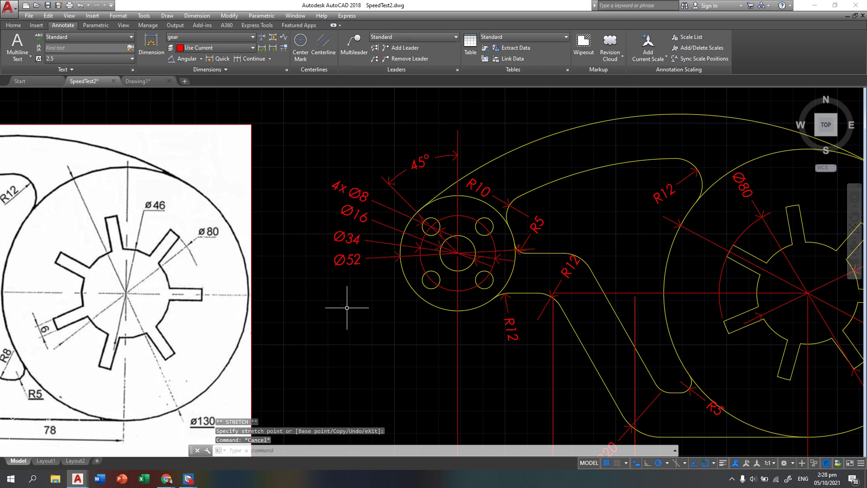
Step: Add a radius dimension to the arm's large outer top arc, placing its text below the inner top arc
scroll(347, 307, "down", 2)
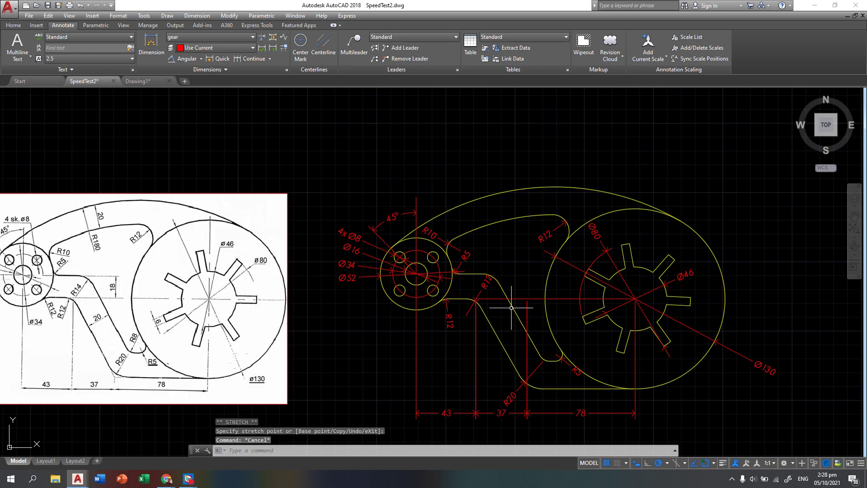
left_click(201, 58)
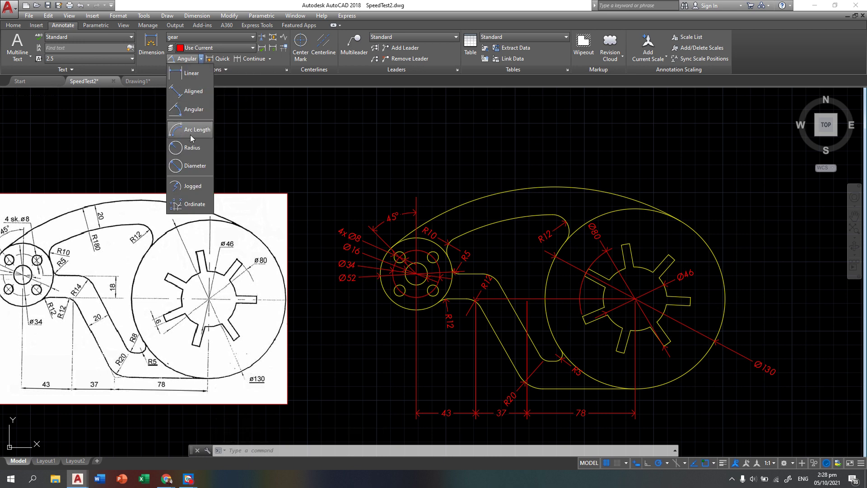
left_click(192, 148)
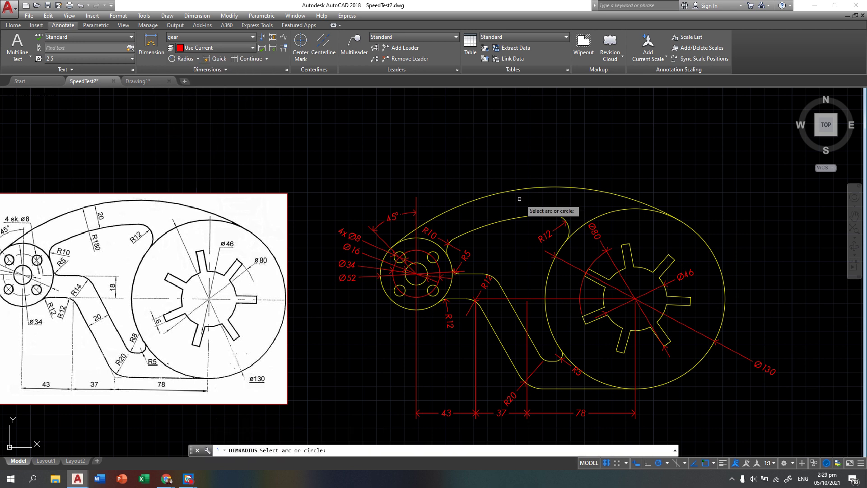
left_click(496, 194)
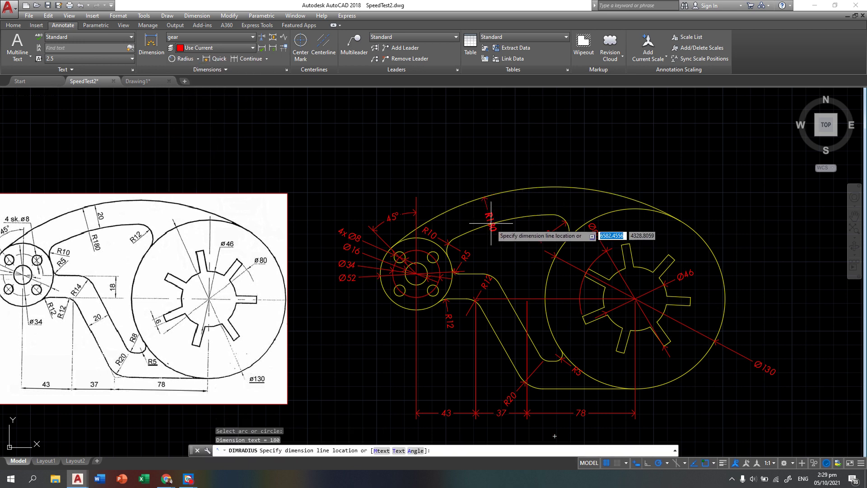
left_click(509, 250)
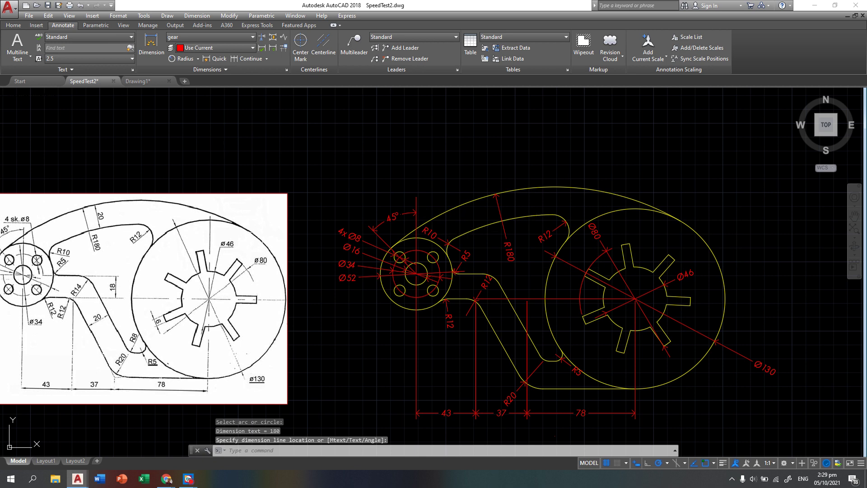
Step: Add an aligned dimension for the width between the arm's outer and inner top arcs, just beside the R180 dimension
left_click(199, 62)
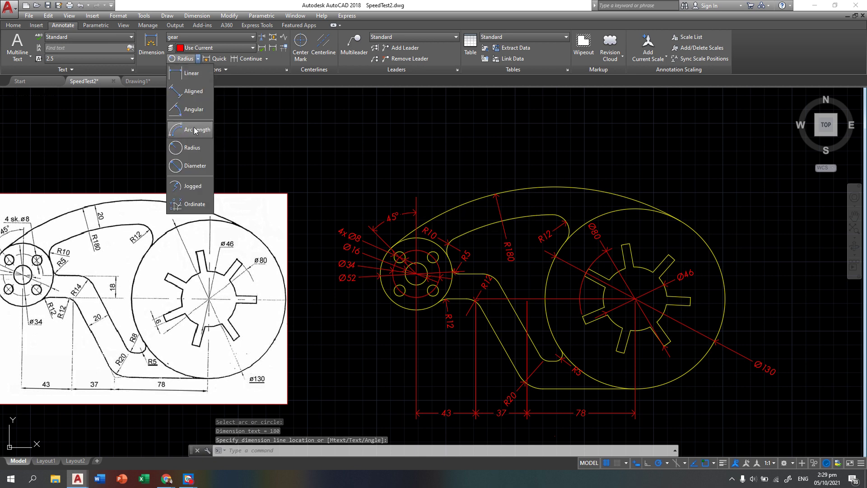
left_click(185, 91)
scroll(497, 217, "up", 2)
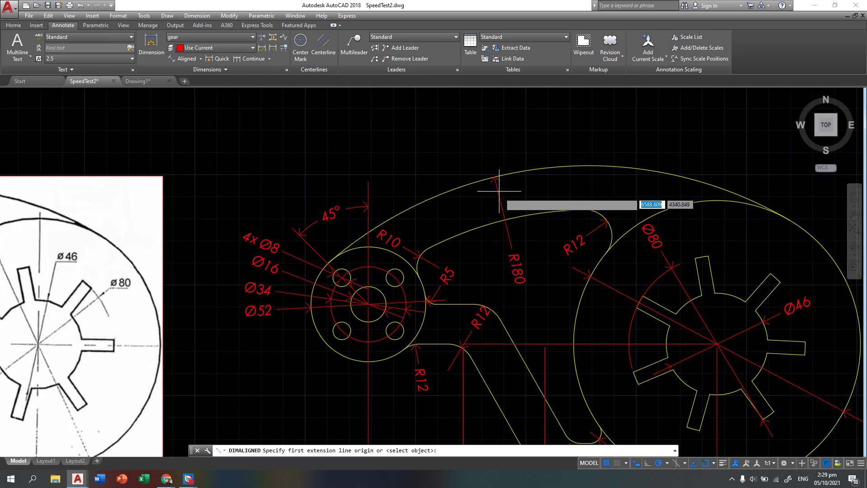
left_click(518, 172)
left_click(525, 215)
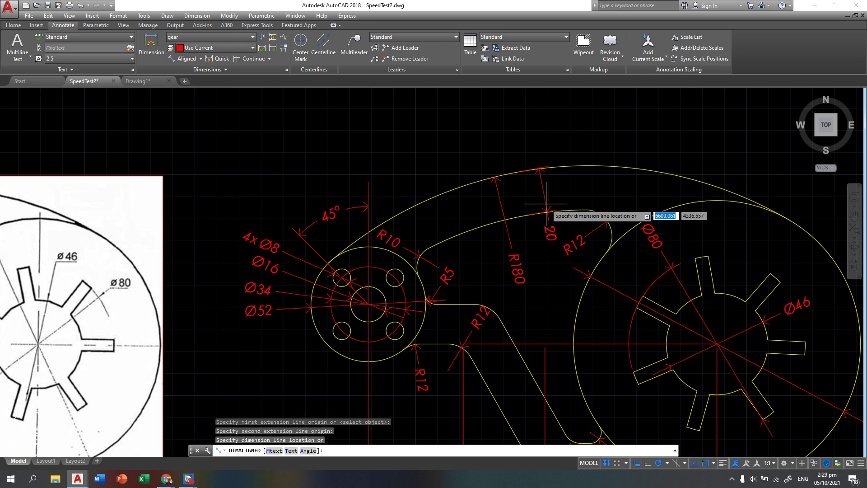
left_click(541, 247)
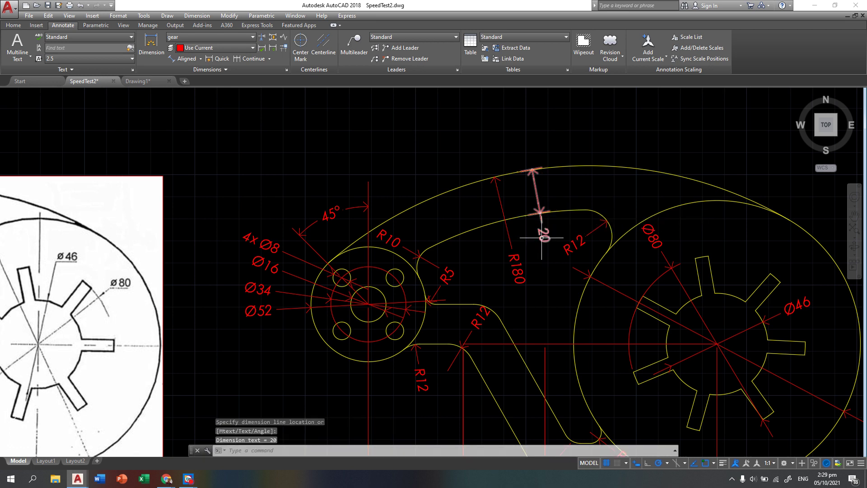
Step: Move the top arcs' width dimension text up so it sits between the two arcs
left_click(541, 237)
left_click(543, 234)
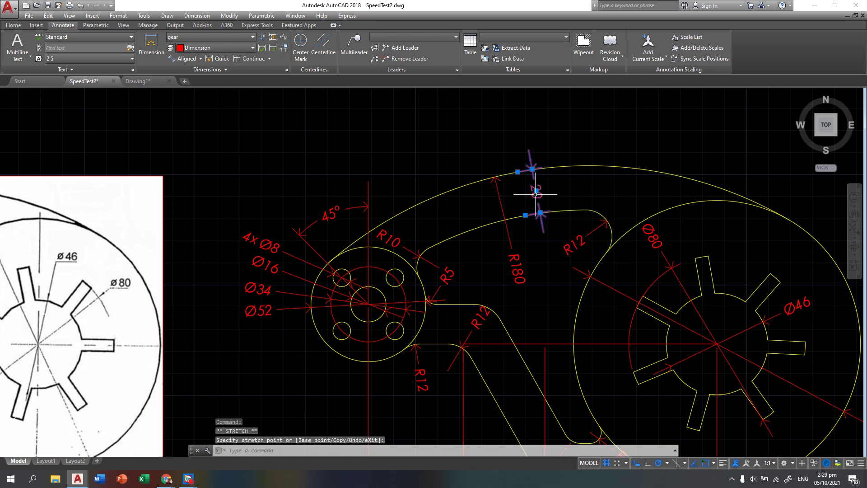
scroll(489, 194, "down", 4)
key("Escape")
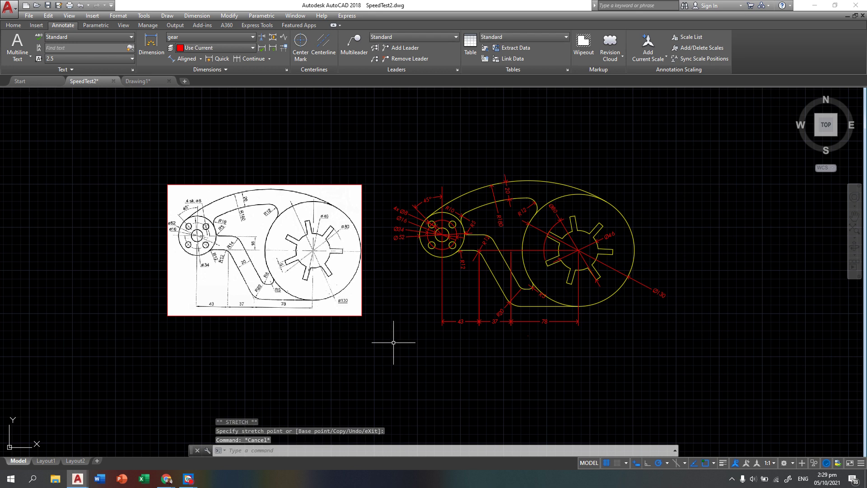
Step: Add a radius dimension to the small fillet at the foot of the upper slanted edge, placing its text up and right
scroll(483, 318, "up", 2)
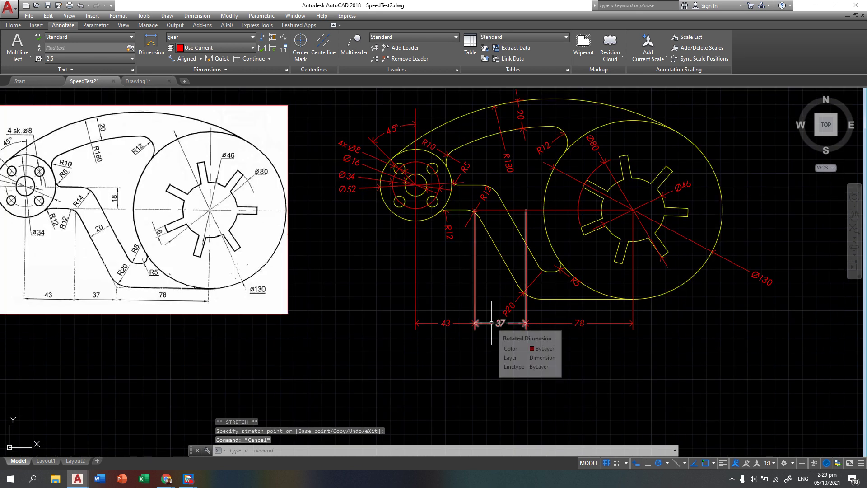
scroll(554, 293, "up", 3)
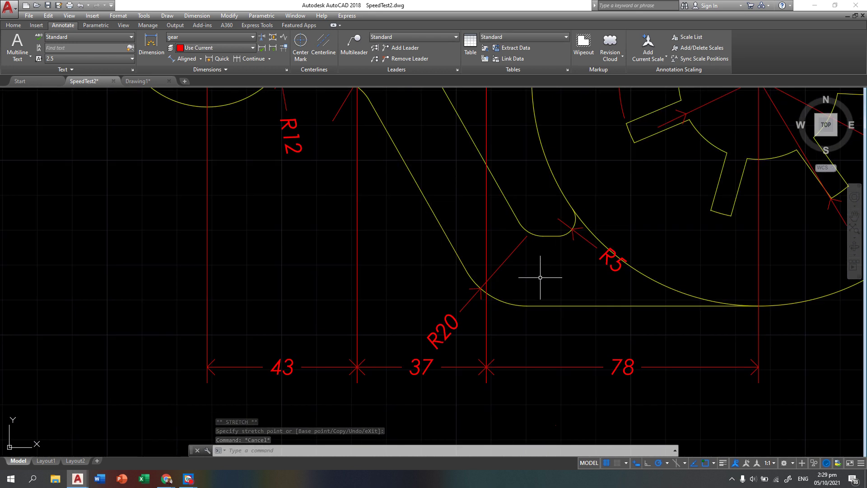
scroll(540, 276, "down", 2)
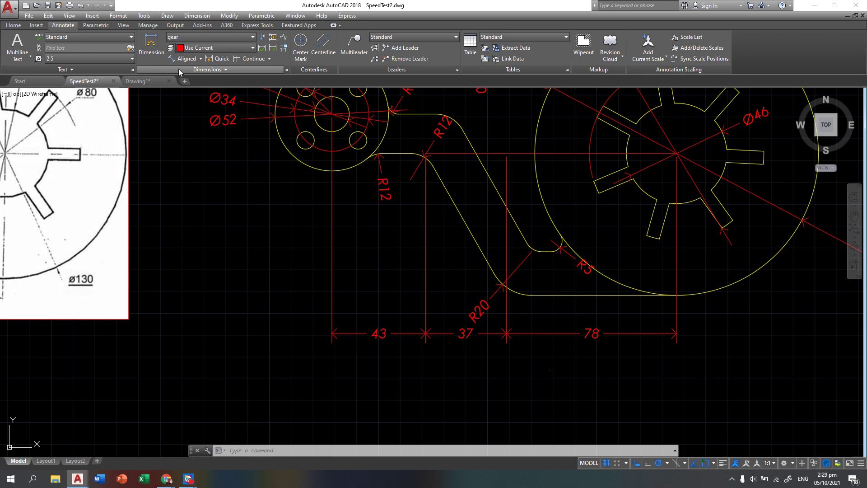
left_click(201, 58)
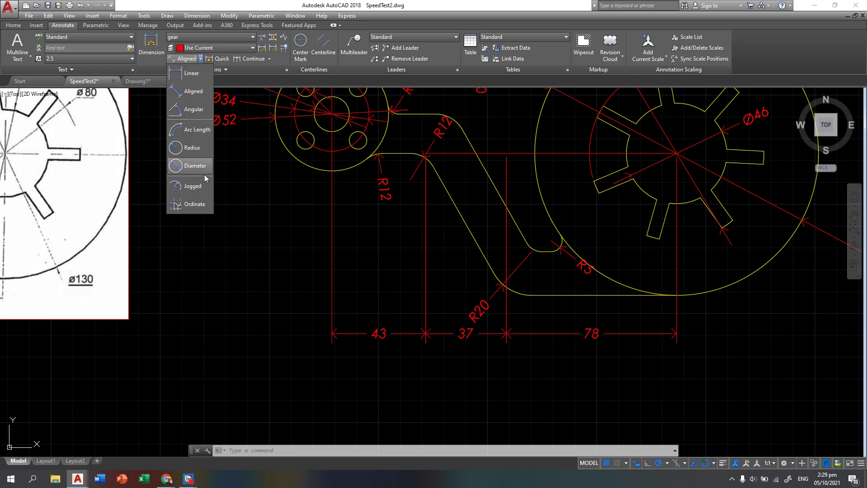
left_click(199, 148)
scroll(510, 235, "up", 3)
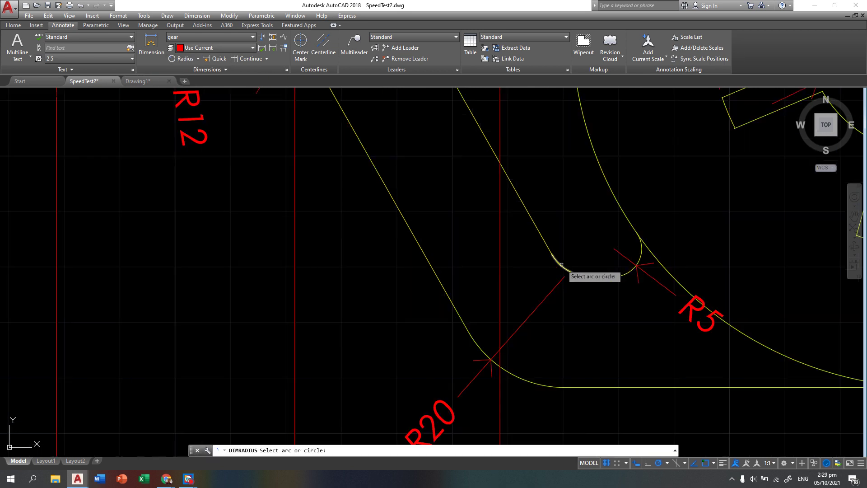
left_click(561, 264)
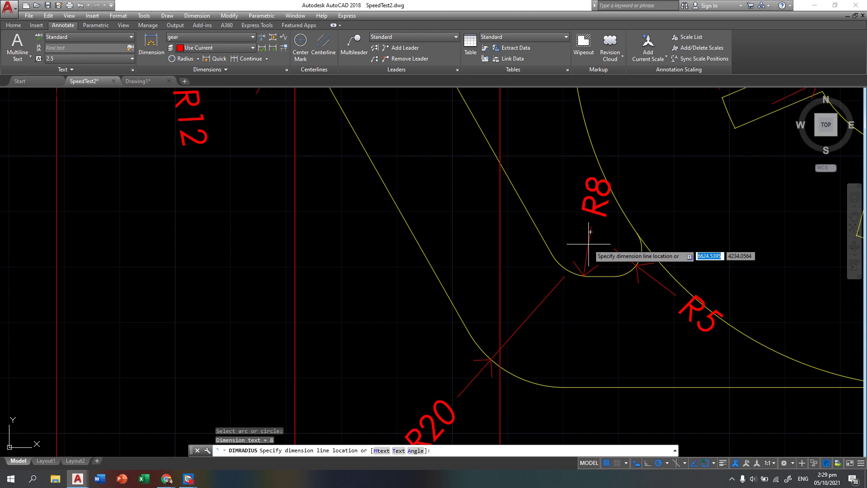
left_click(598, 223)
Step: Move the R8 dimension text to the lower left of its fillet, just above the R20 dimension
scroll(528, 233, "down", 5)
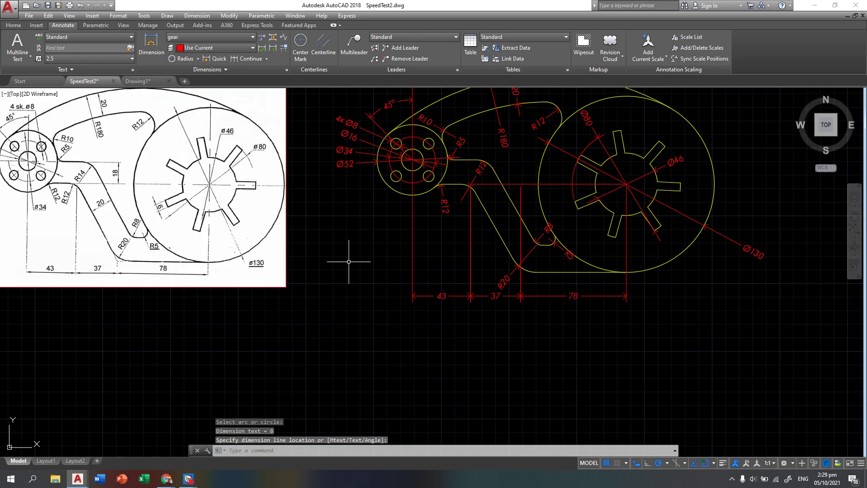
scroll(549, 226, "up", 6)
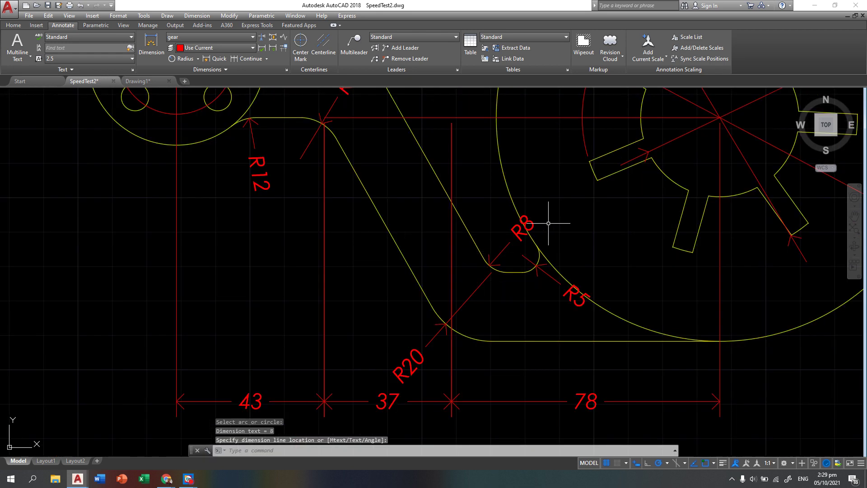
left_click(514, 227)
left_click(511, 228)
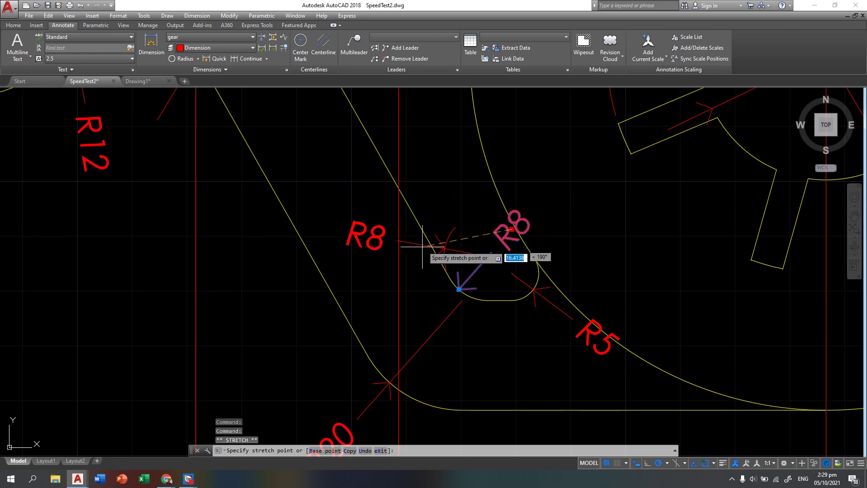
right_click(441, 299)
left_click(456, 308)
key("Escape")
scroll(213, 310, "down", 8)
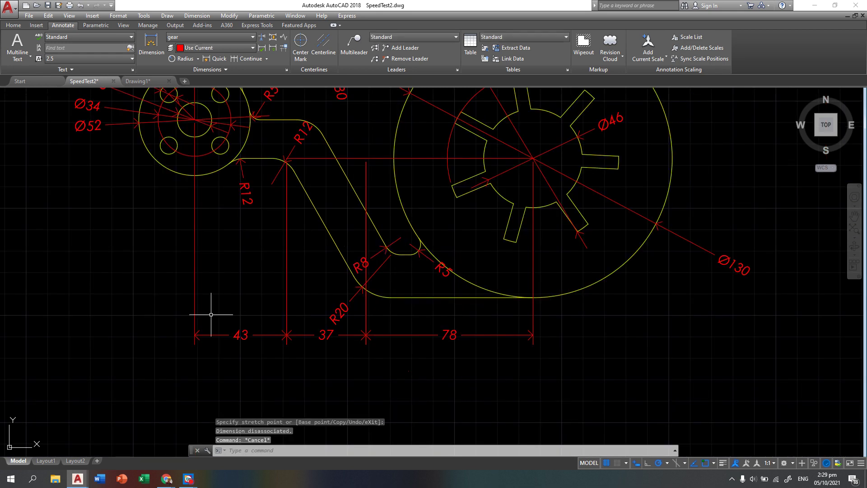
middle_click_drag(247, 262, 374, 261)
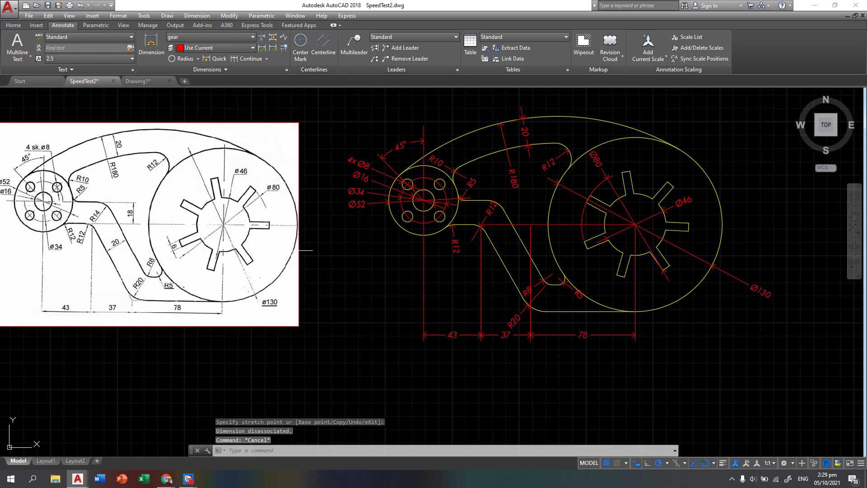
left_click(531, 237)
left_click(530, 224)
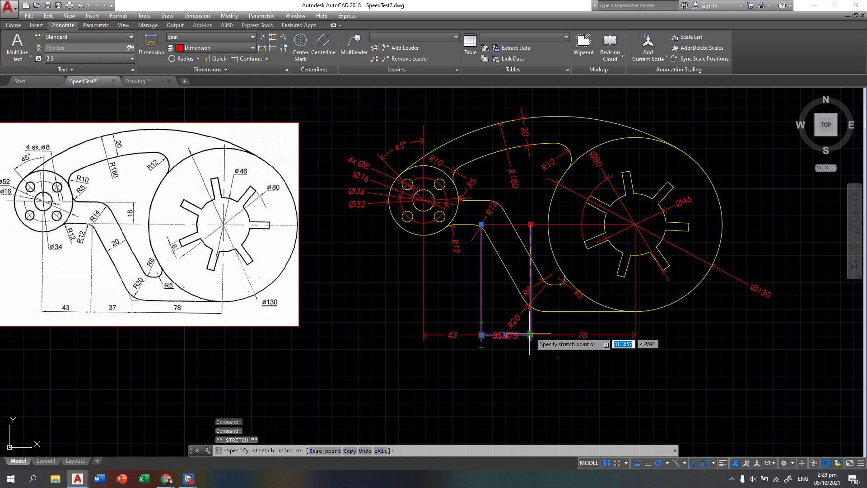
key("Escape")
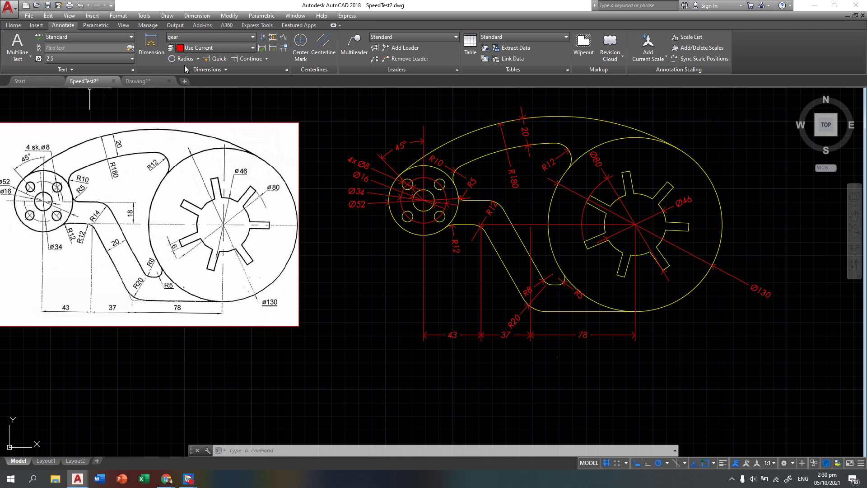
Step: Add a vertical linear dimension between the arm's two short horizontal edges, placing it just left of the large circle
left_click(198, 59)
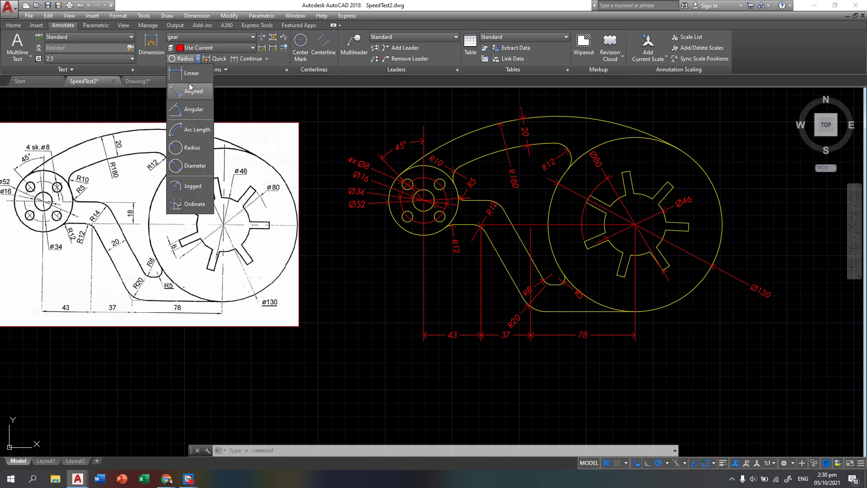
left_click(191, 73)
scroll(517, 203, "up", 2)
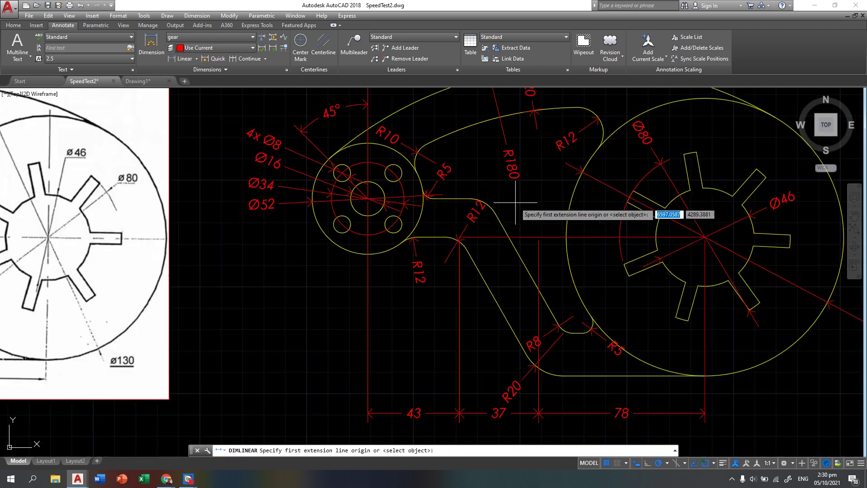
left_click(452, 199)
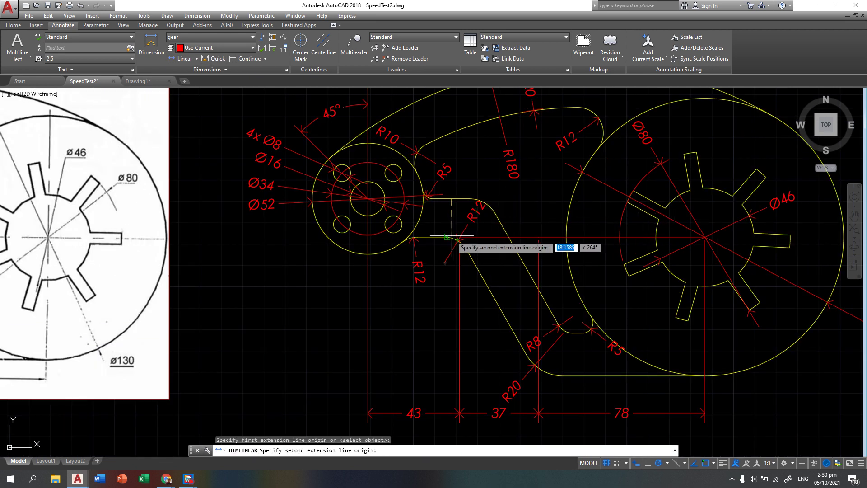
left_click(453, 239)
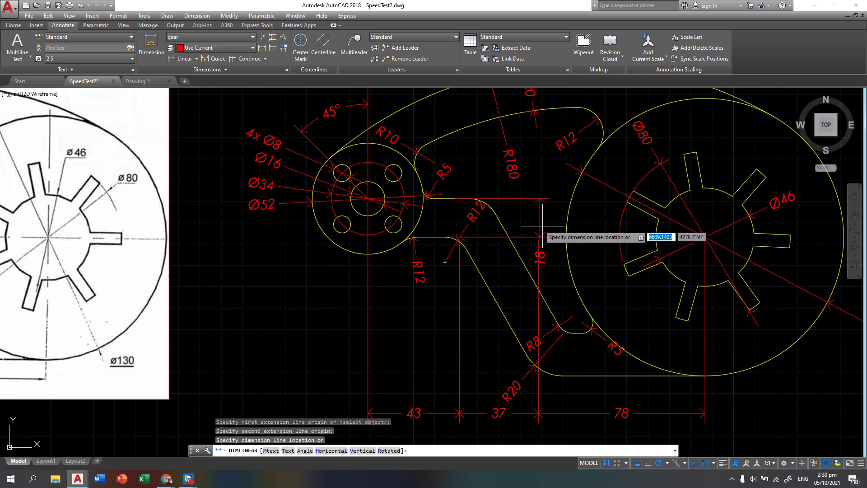
left_click(550, 236)
key("Escape")
Step: Move the vertical 18 dimension's text up between its two extension lines
left_click(551, 257)
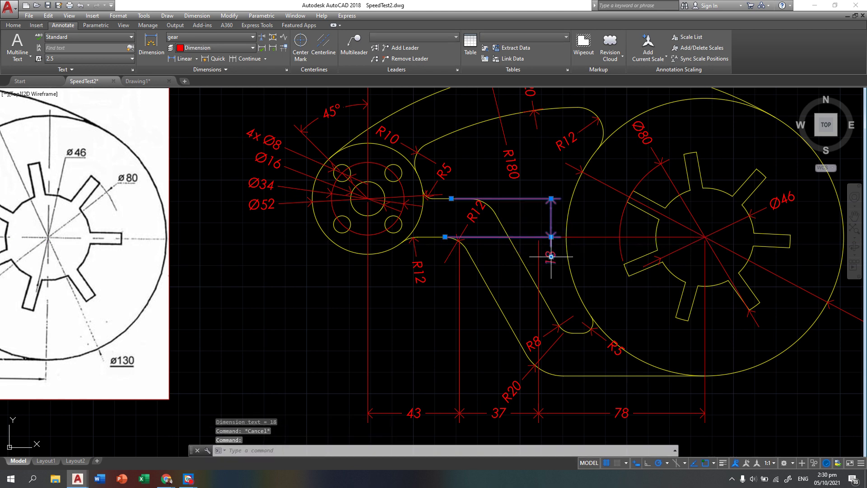
left_click(550, 257)
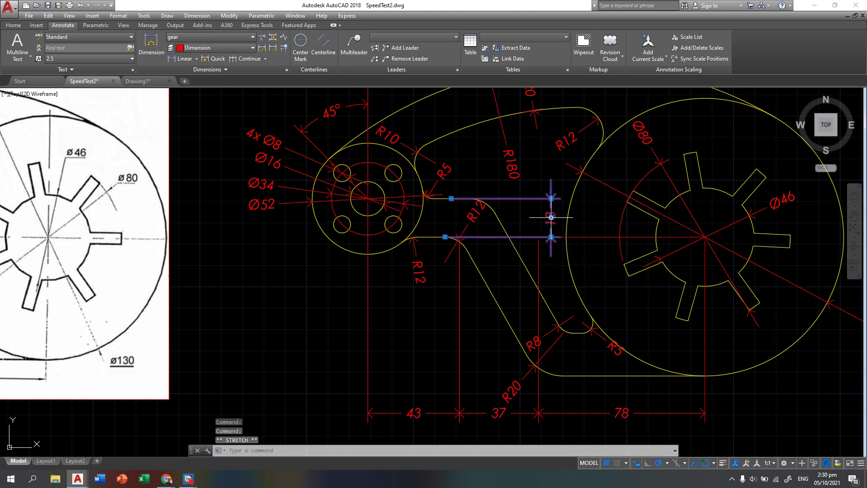
key("Escape")
Step: Turn on the display of lineweights for the drawing
scroll(298, 287, "down", 4)
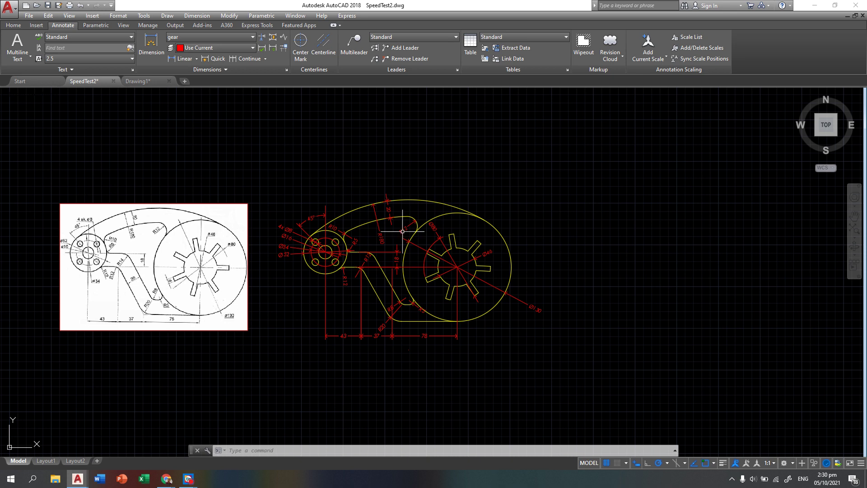
scroll(408, 232, "up", 2)
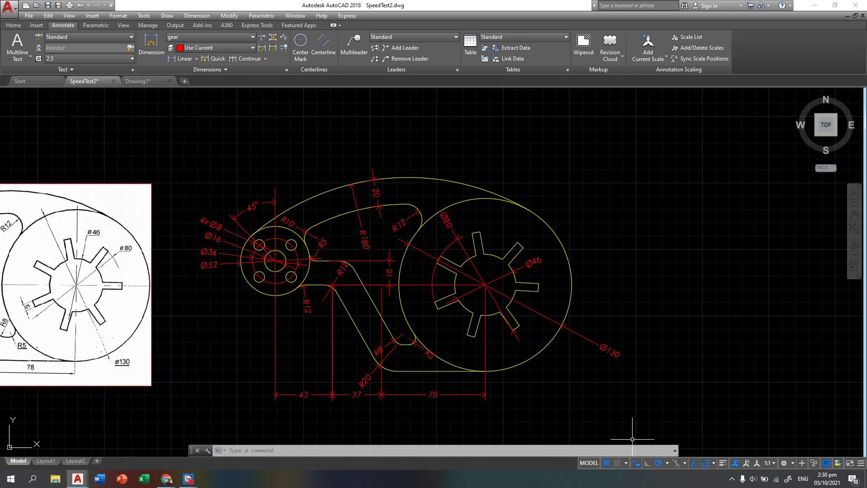
left_click(723, 463)
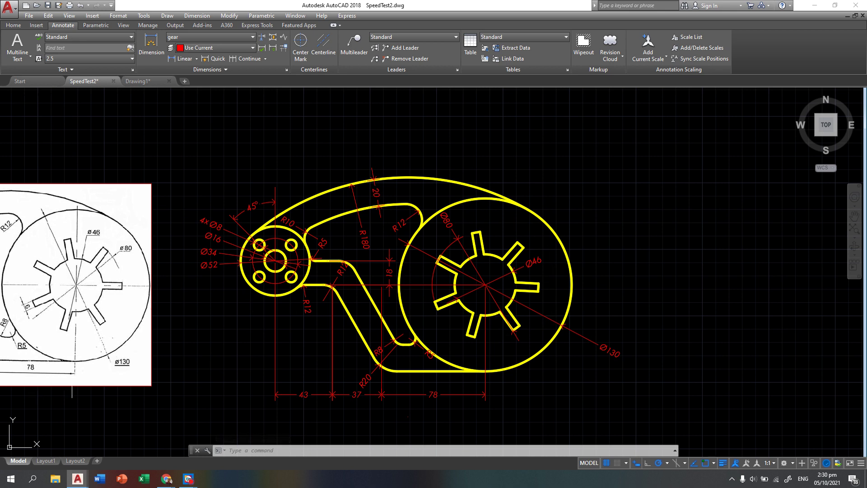
Step: Open the plot settings and load the <Previous plot> page setup
key("ctrl+p")
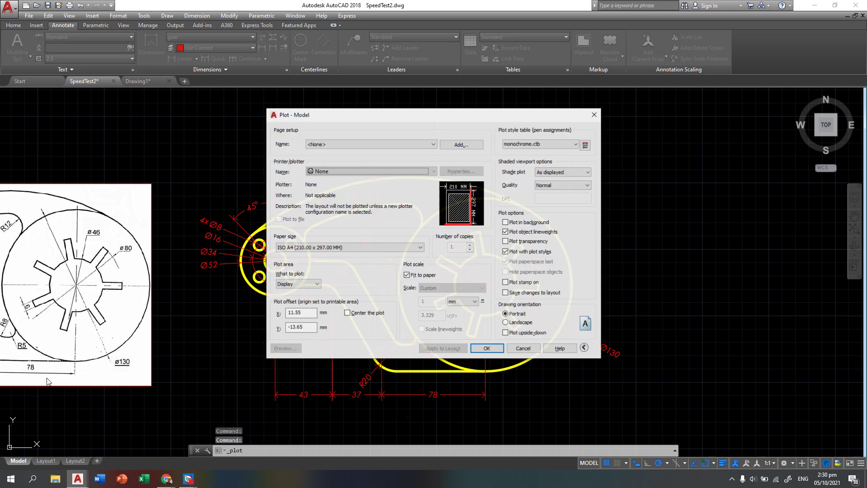
left_click(340, 144)
left_click(343, 151)
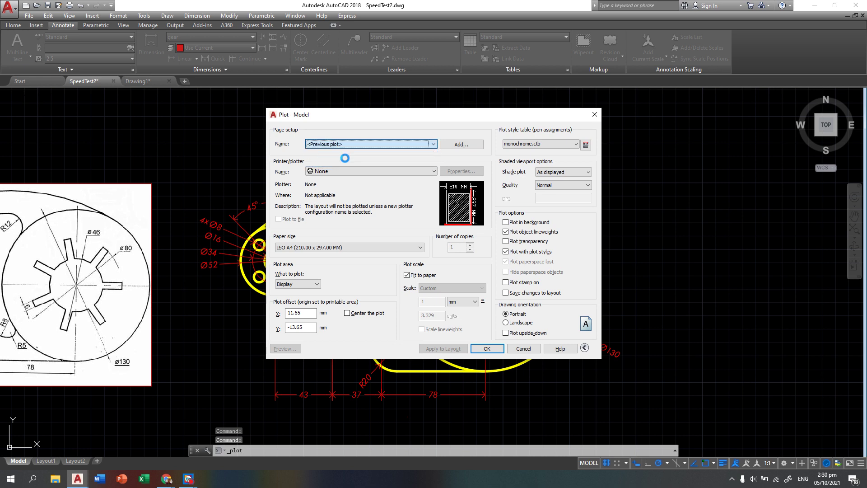
Step: Set the plotter to AutoCAD PDF (High Quality Print).pc3 with the default ANSI A (11.00 x 8.50 Inches) paper size
left_click(323, 247)
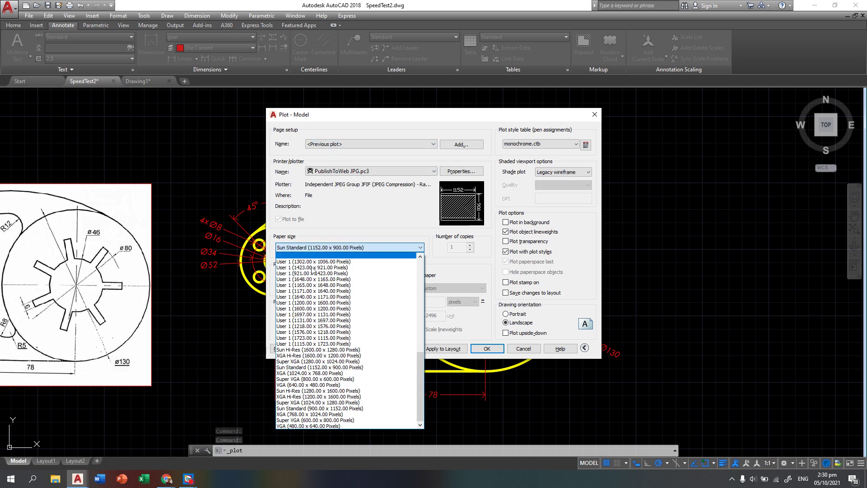
scroll(335, 311, "up", 10)
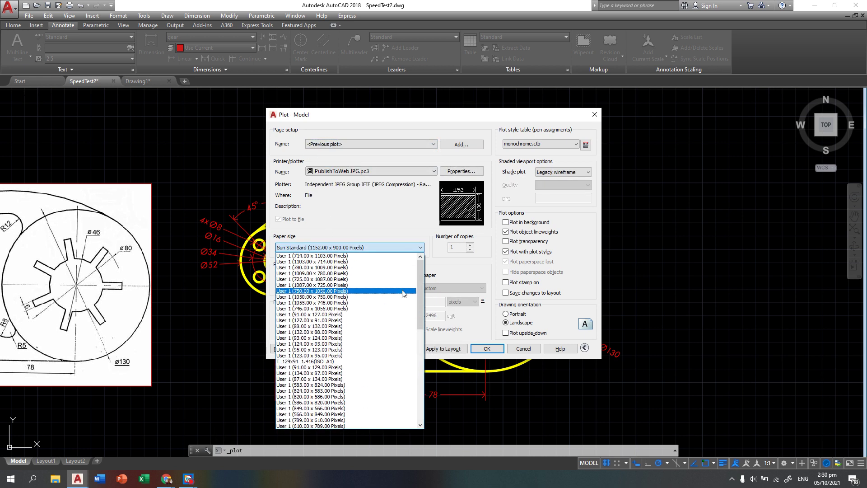
left_click_drag(421, 262, 410, 433)
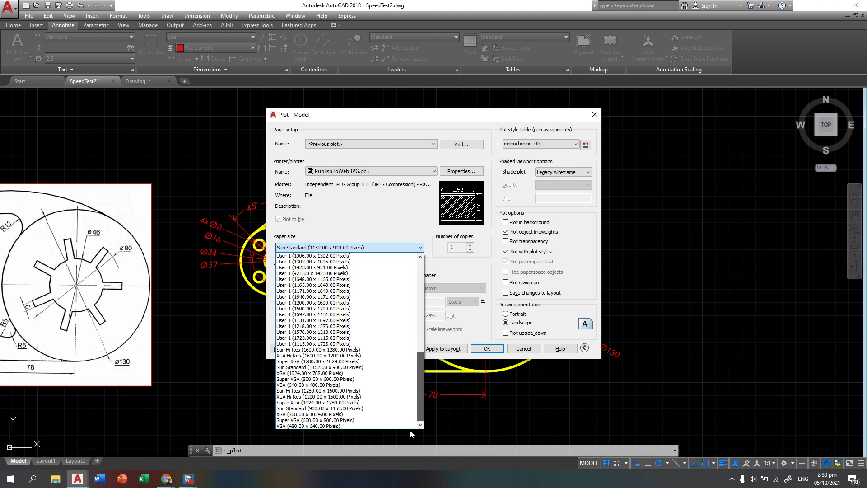
left_click(382, 171)
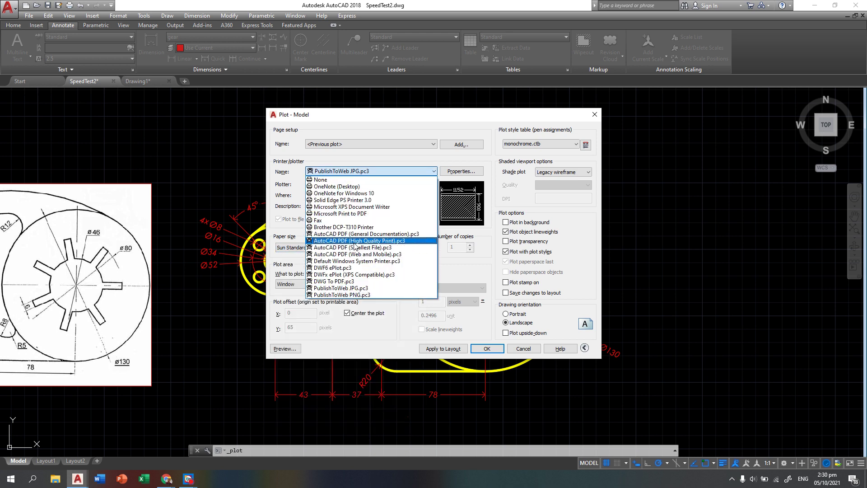
left_click(355, 241)
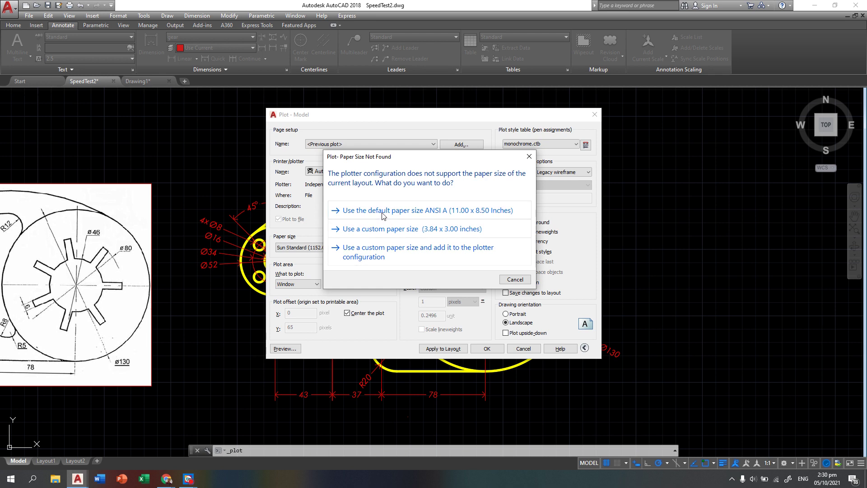
left_click(383, 210)
Step: Define the plot area as a window enclosing the whole gear arm and all its dimensions
left_click(355, 284)
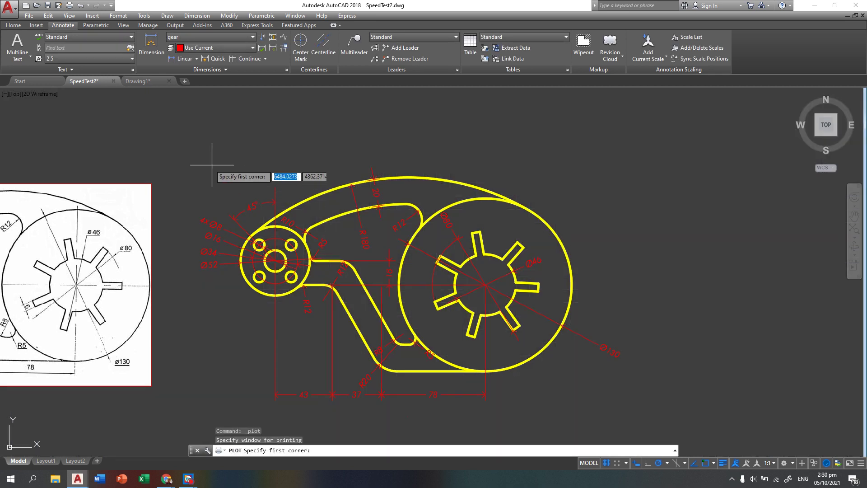
left_click(188, 154)
left_click(643, 430)
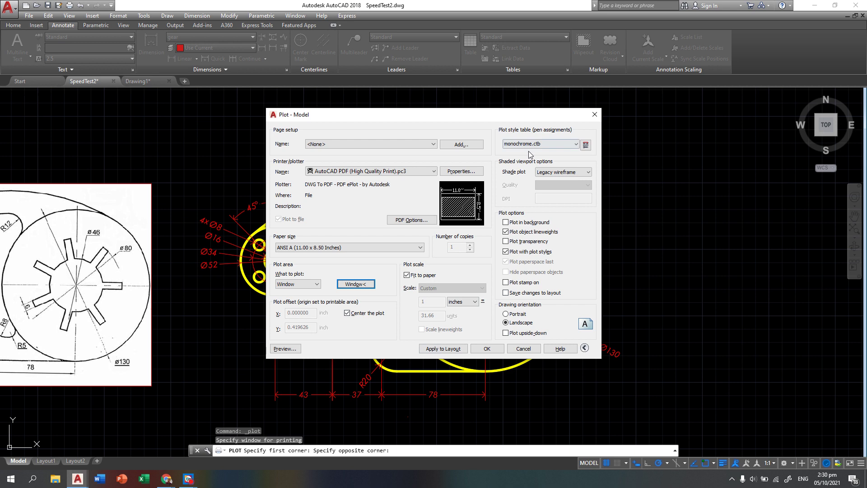
Step: Preview the plot to check the lineweights and dimension text size, and close the preview and plot settings
left_click(297, 351)
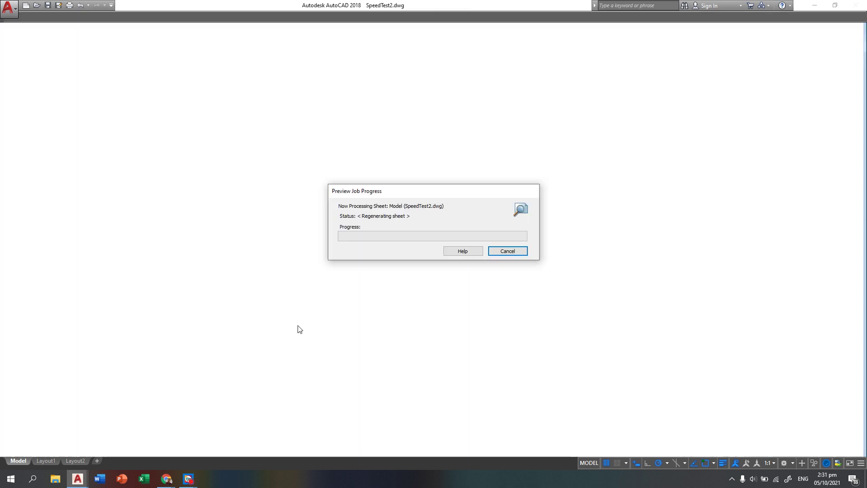
scroll(402, 220, "up", 2)
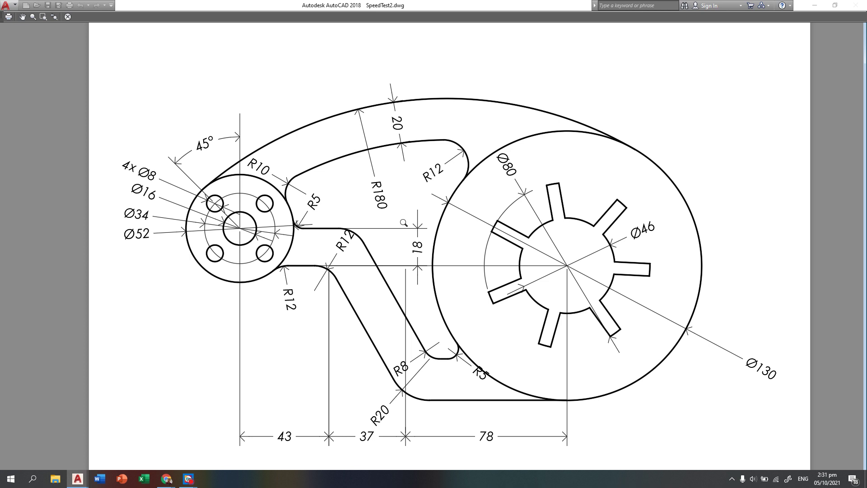
scroll(365, 199, "down", 2)
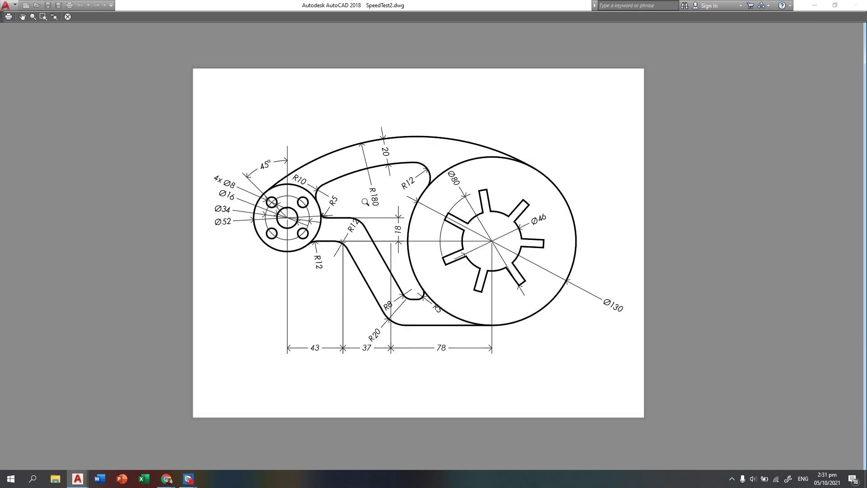
left_click(70, 17)
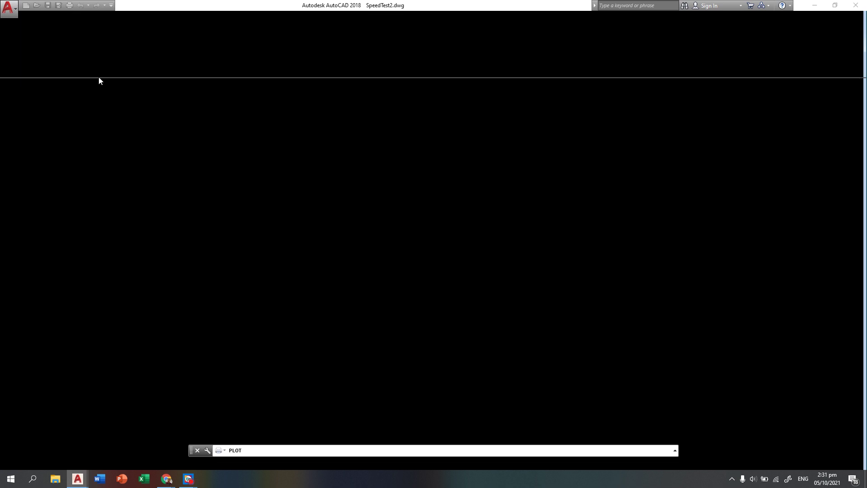
left_click(487, 348)
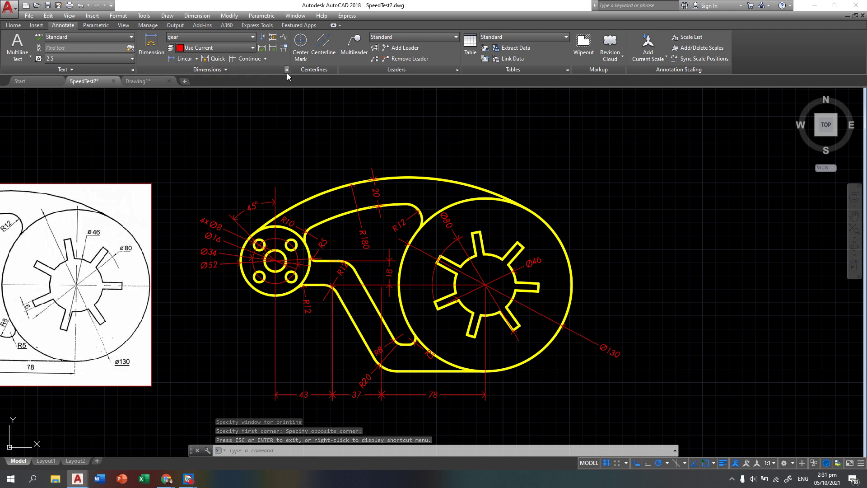
Step: Set the overall scale for dimension features in the gear dimension style to 20
left_click(286, 70)
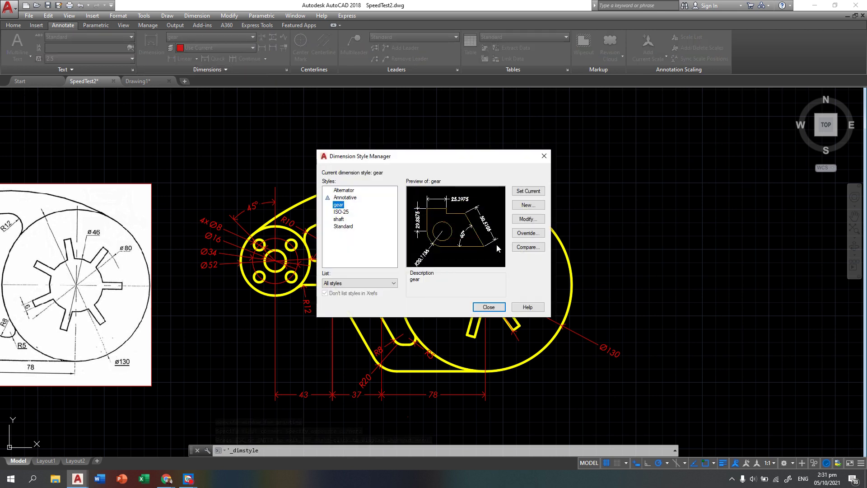
left_click(523, 219)
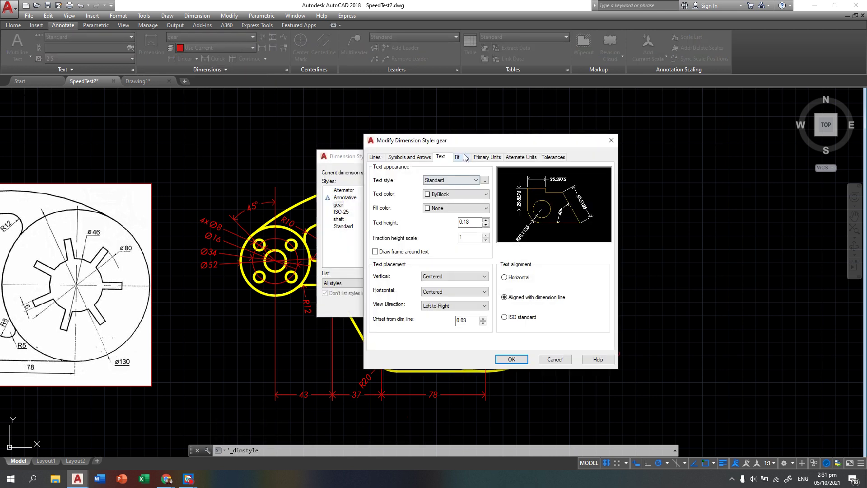
left_click(458, 158)
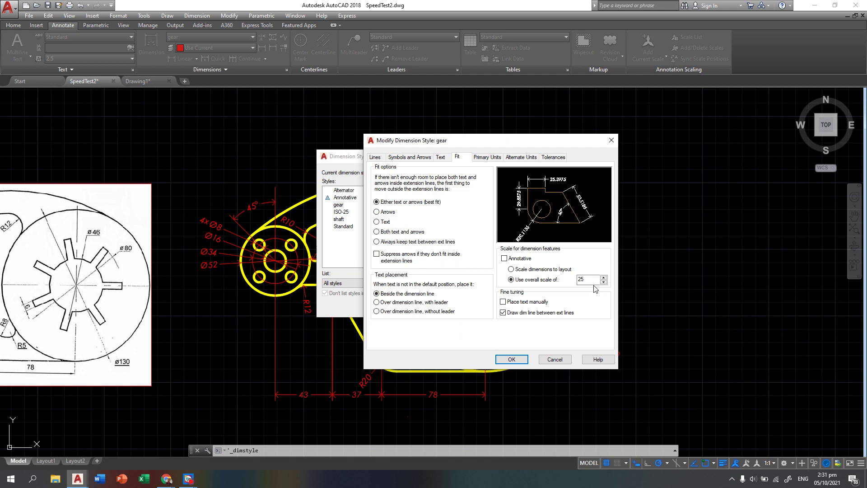
type("20")
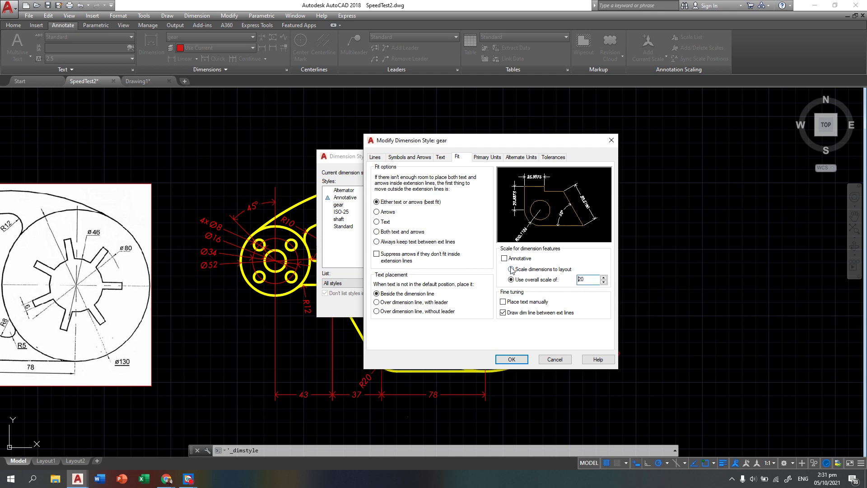
left_click(509, 359)
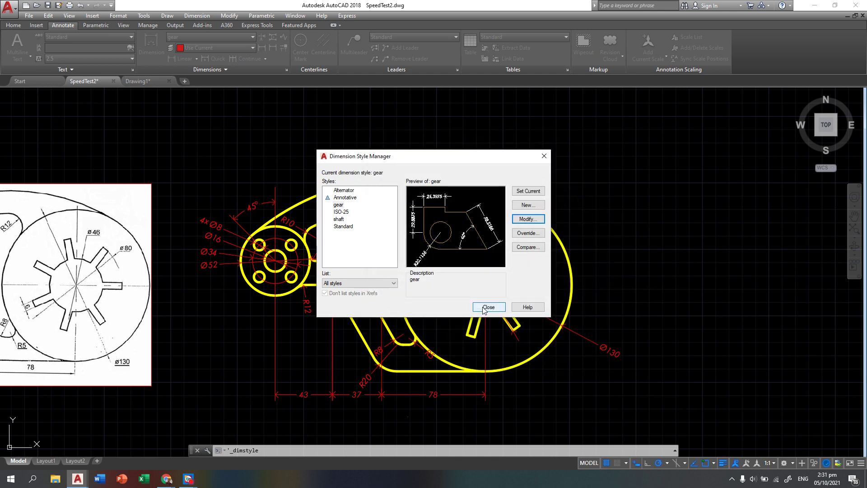
left_click(484, 309)
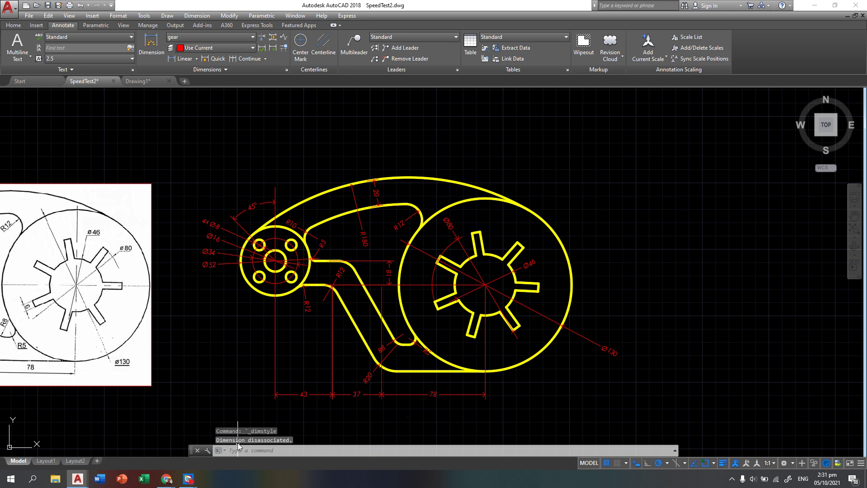
Step: Load the <Previous plot> page setup in the plot settings and redefine the plot window around the dimensioned gear arm
key("ctrl+p")
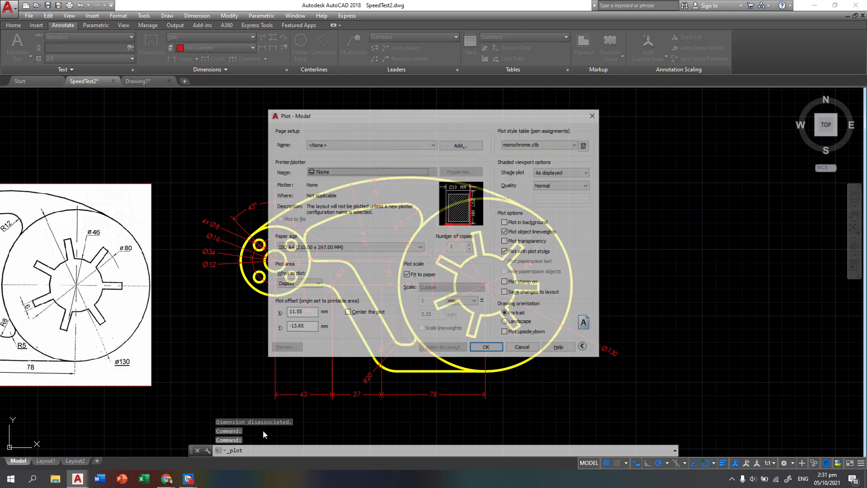
left_click(339, 141)
left_click(336, 157)
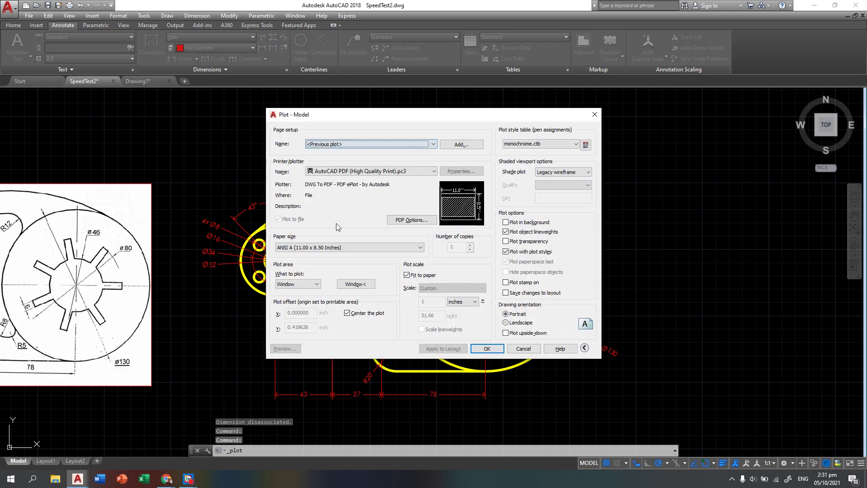
left_click(354, 281)
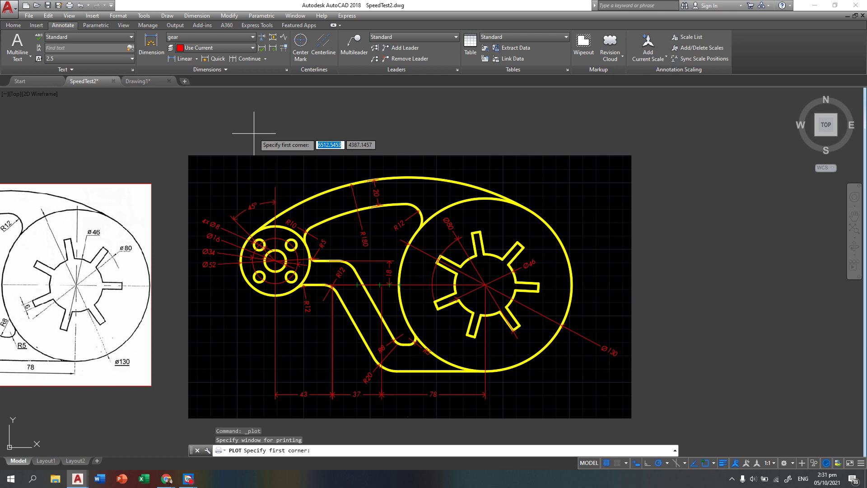
left_click(195, 158)
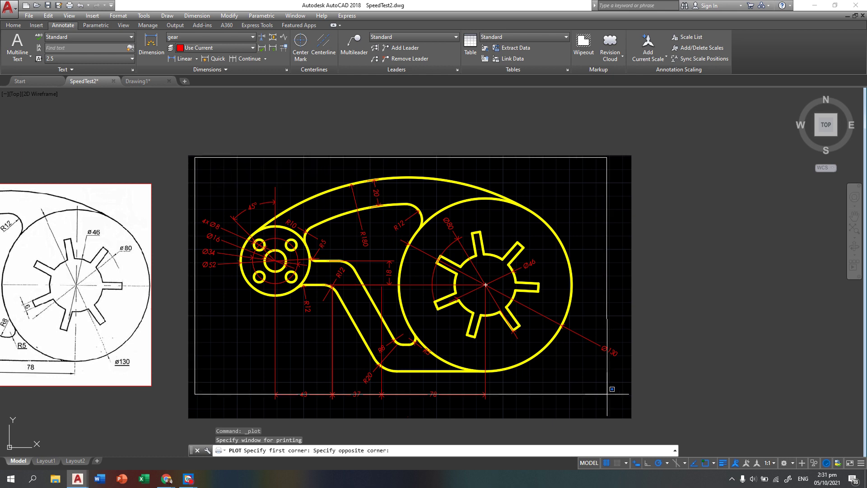
left_click(629, 415)
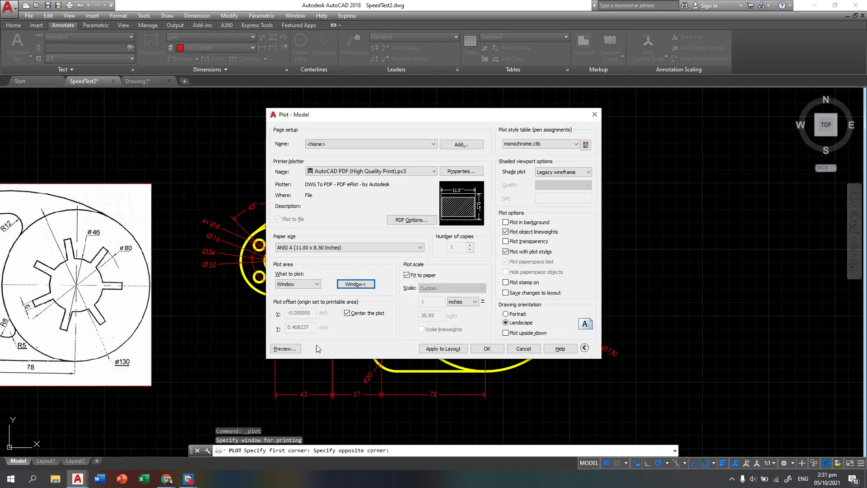
Step: Preview the plot to examine the rescaled dimensions, and leave the preview and plot settings without plotting
left_click(287, 353)
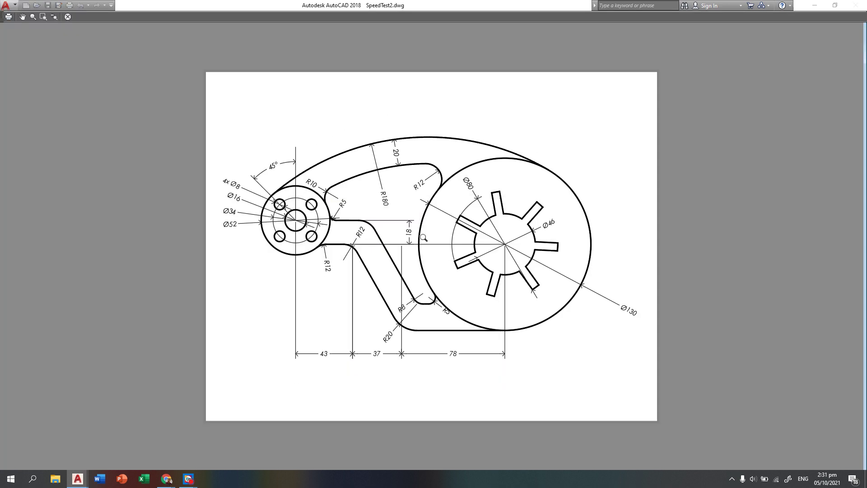
scroll(420, 252, "up", 5)
scroll(421, 252, "down", 3)
scroll(422, 294, "down", 2)
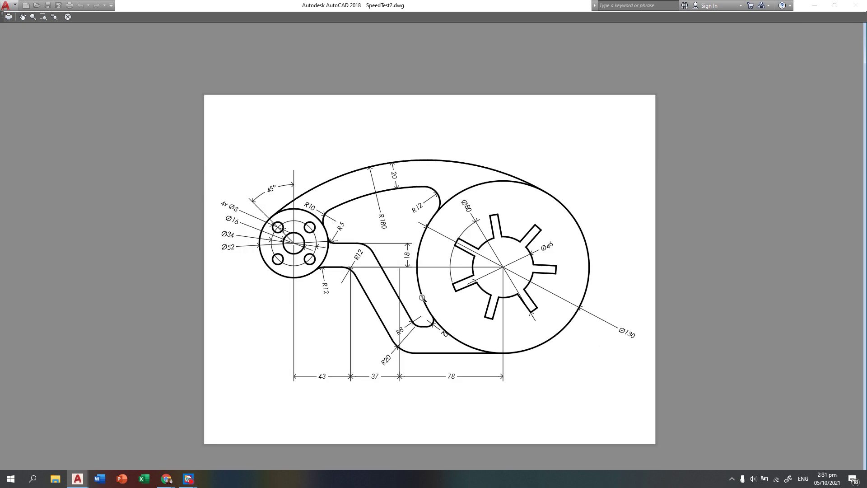
left_click(68, 18)
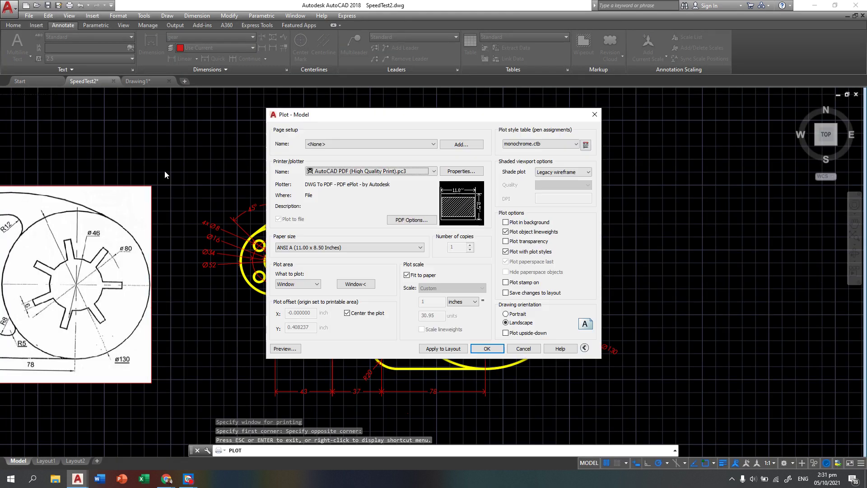
left_click(526, 349)
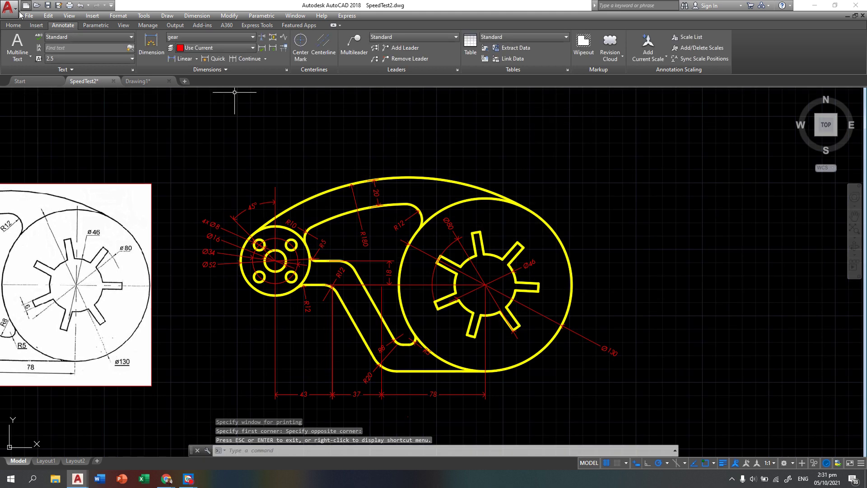
left_click(14, 26)
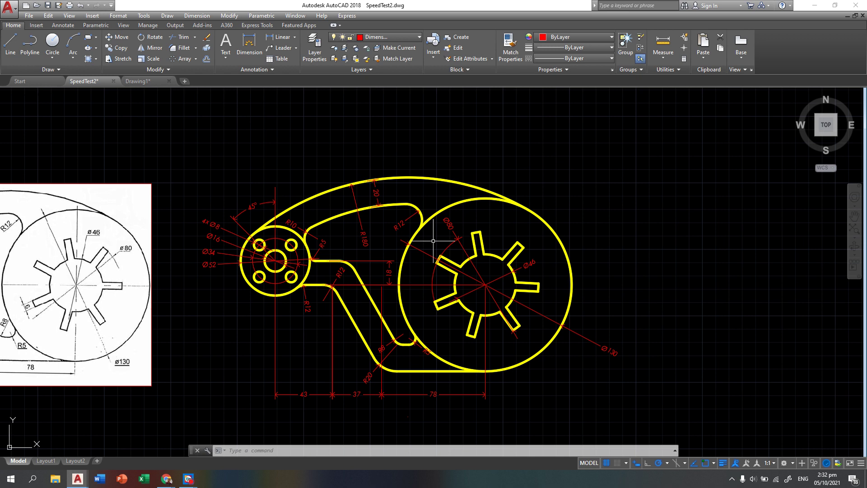
mouse_move(188, 479)
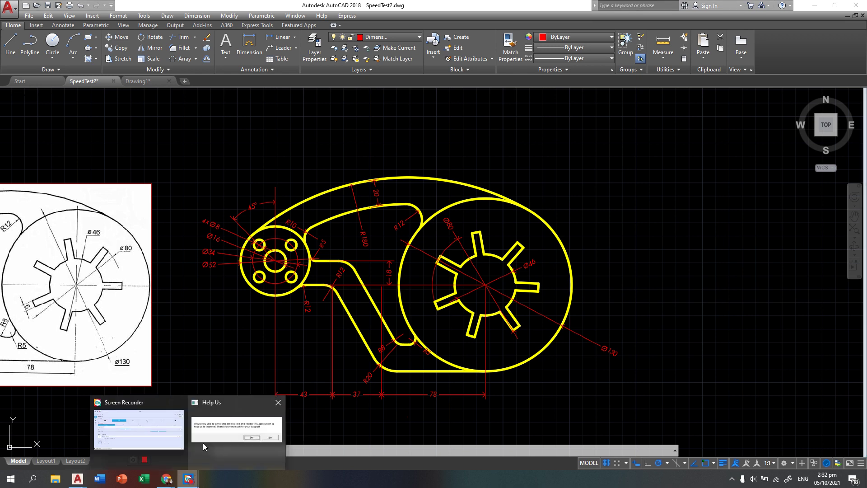
left_click(159, 427)
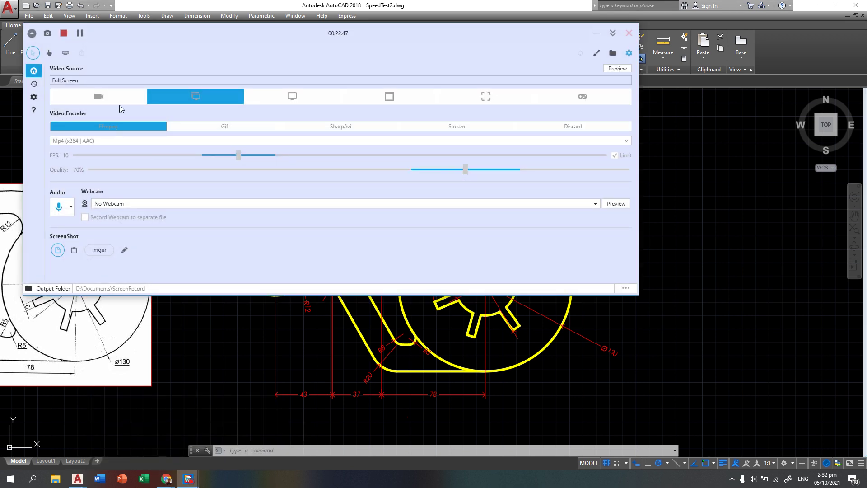